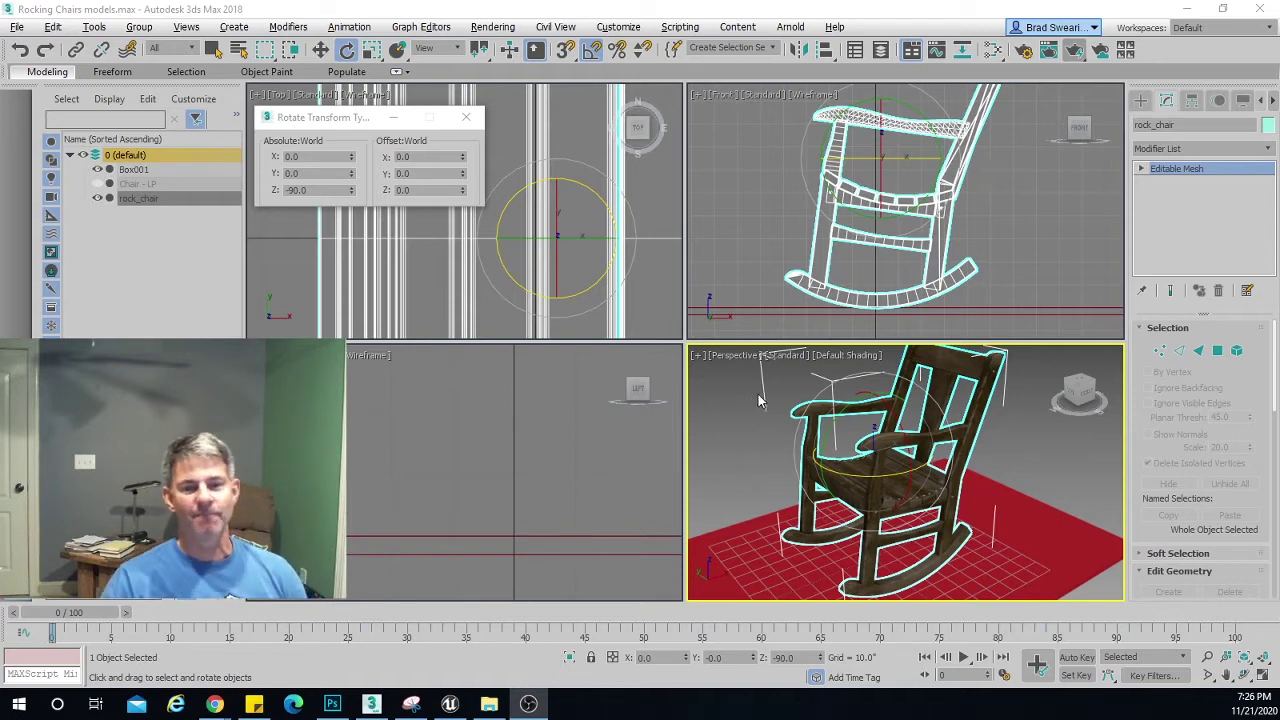
Try rotating the rocking chair about its own pivot in the enlarged front view.
click(932, 198)
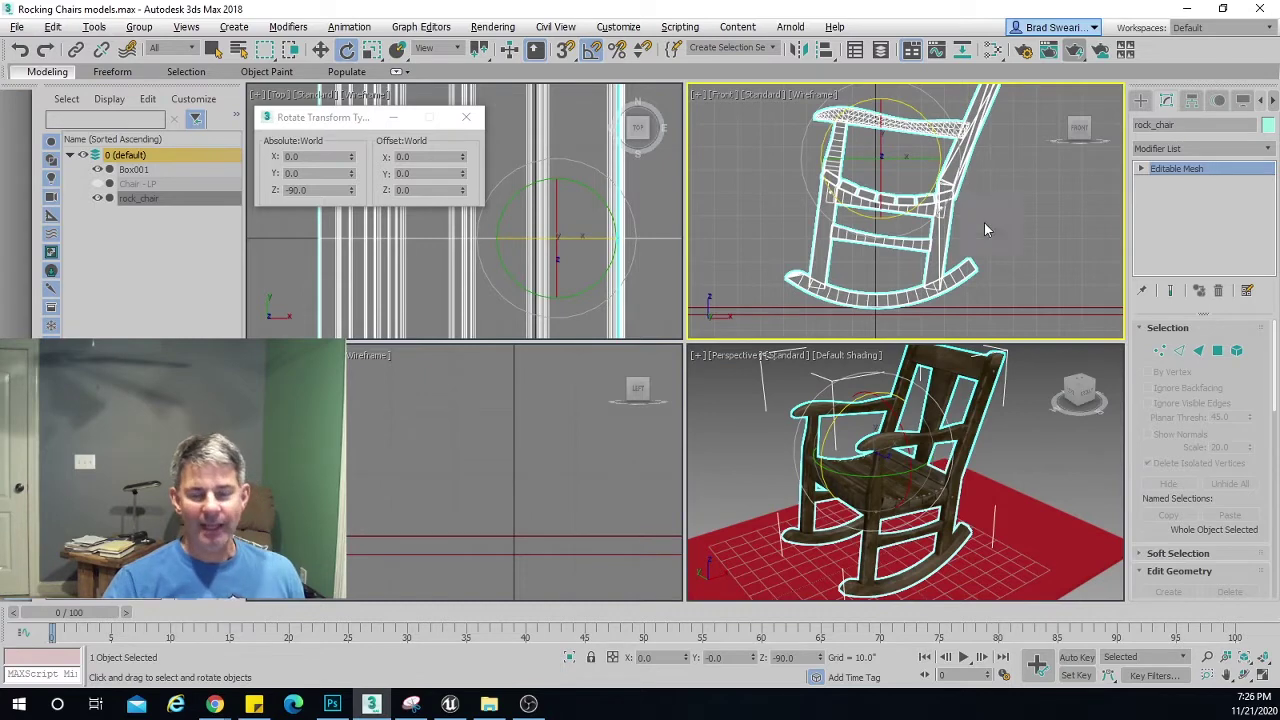
click(1264, 677)
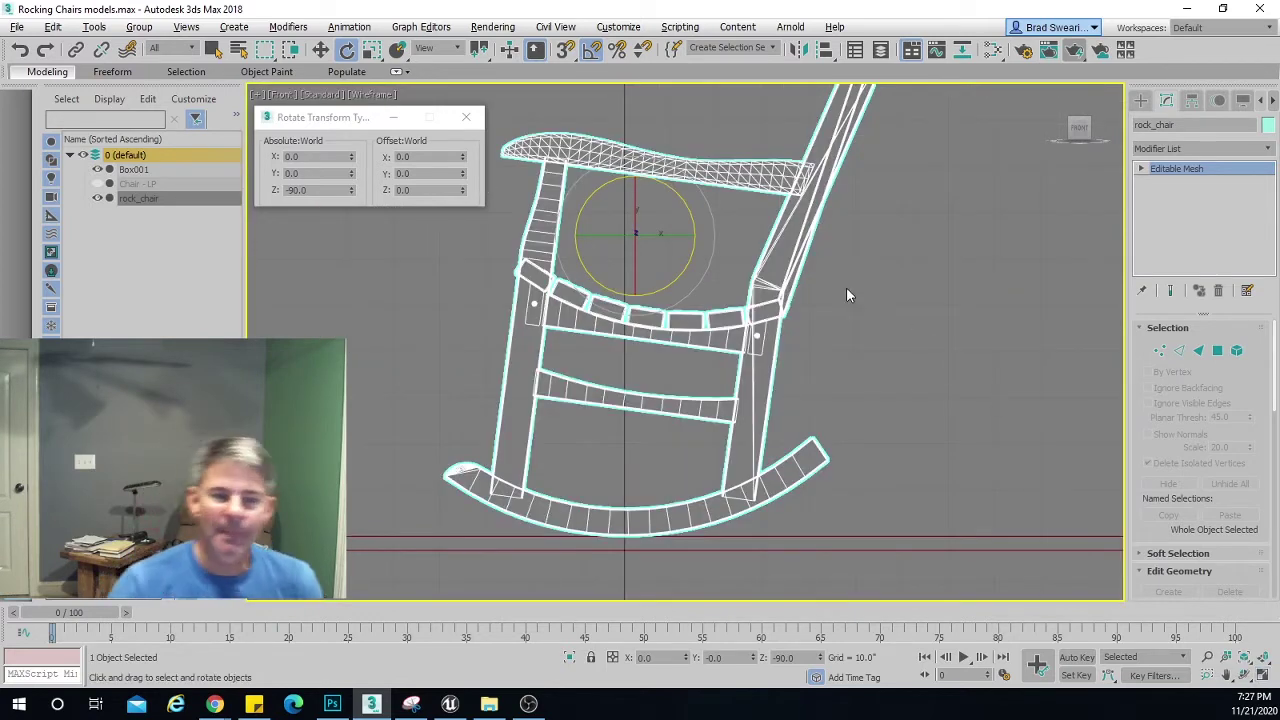
drag(844, 226, 756, 261)
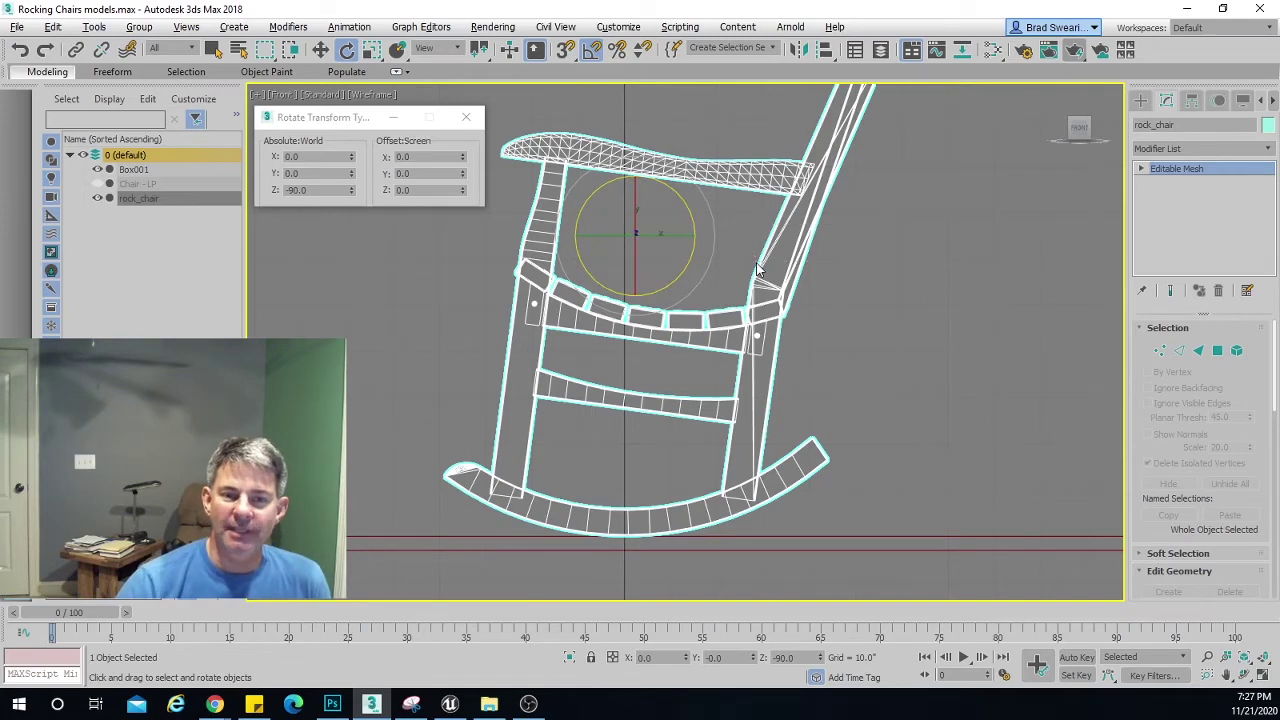
drag(689, 211, 778, 153)
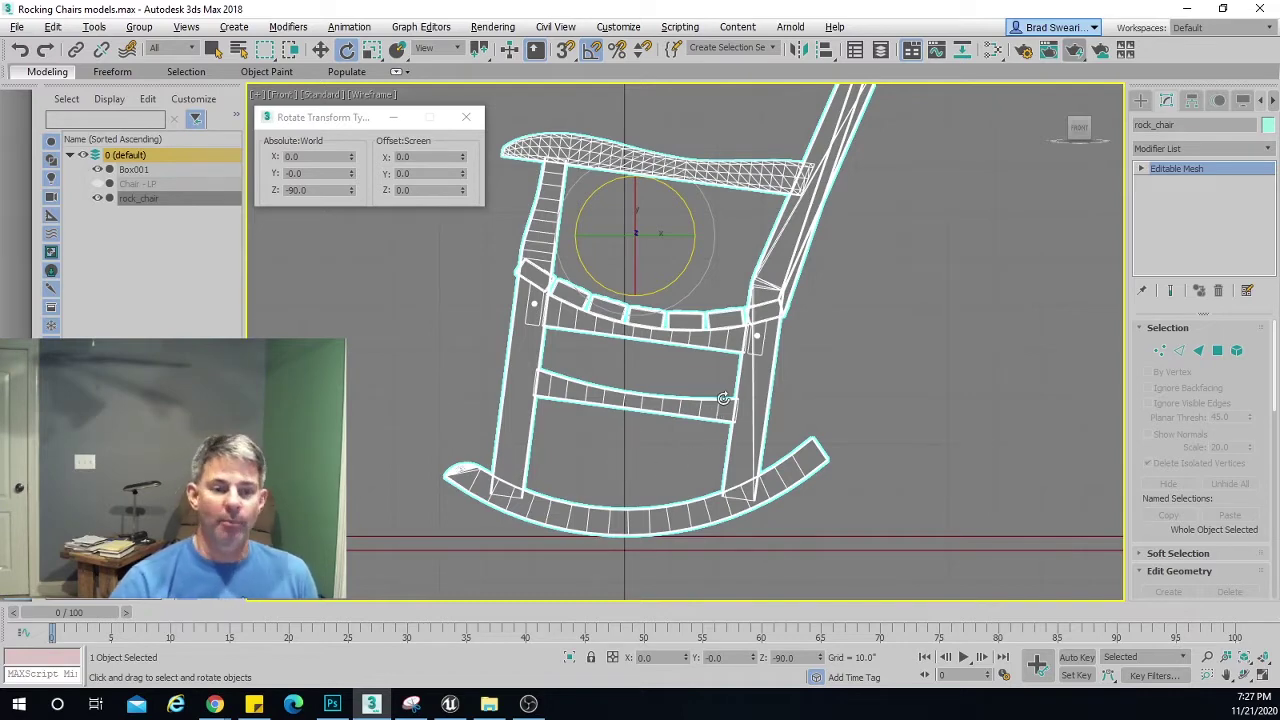
click(1262, 675)
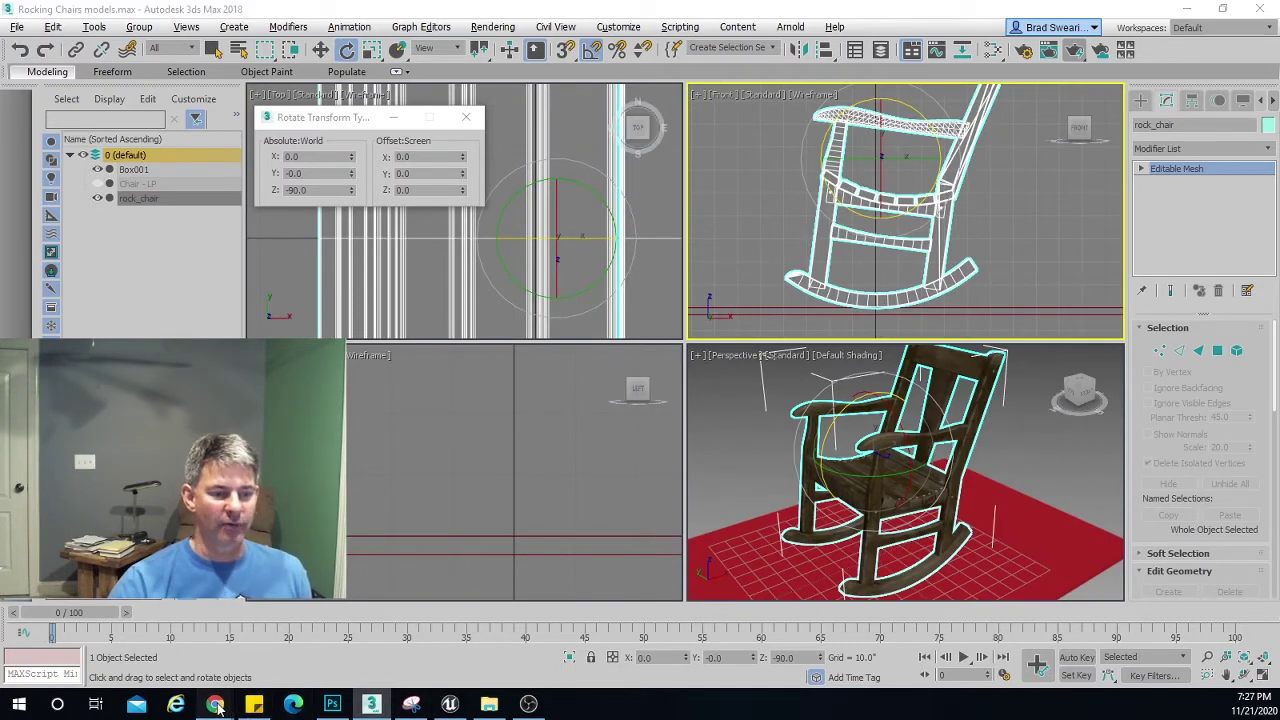
Switch to Chrome to view the Rocking chair_HP model page on Sketchfab, and return to 3ds Max.
mouse_move(215, 704)
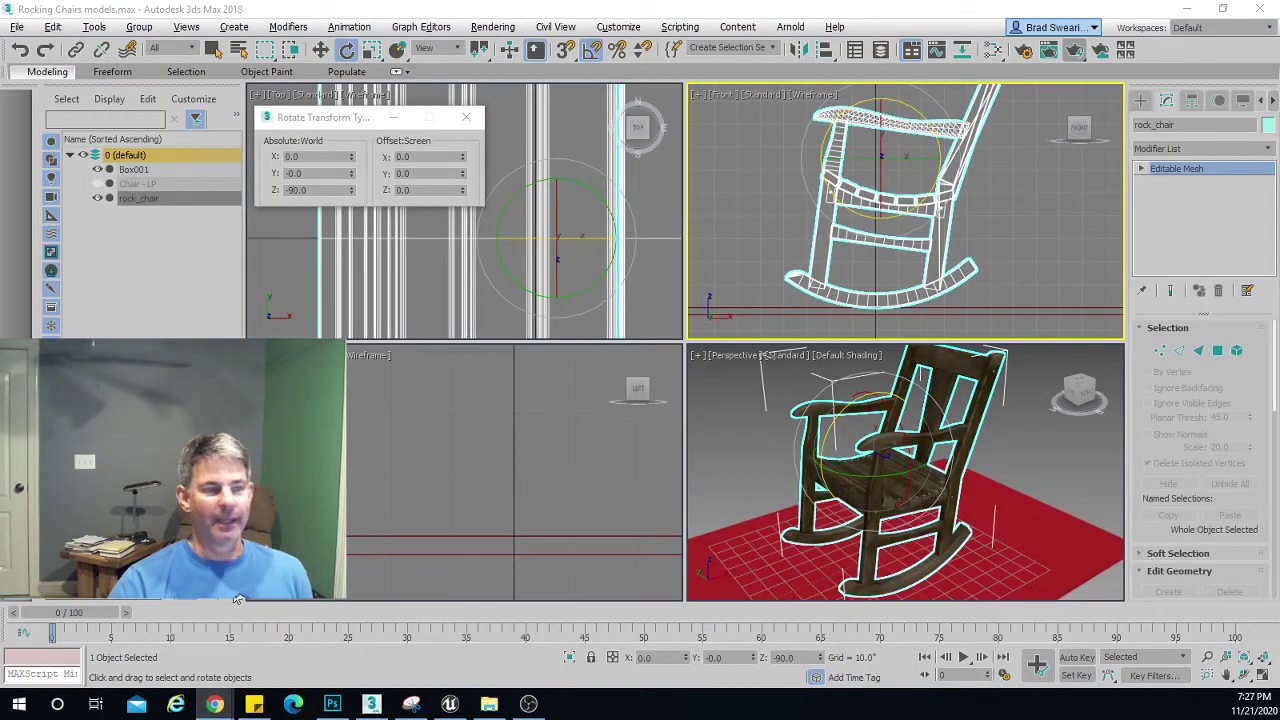
key(alt+Tab)
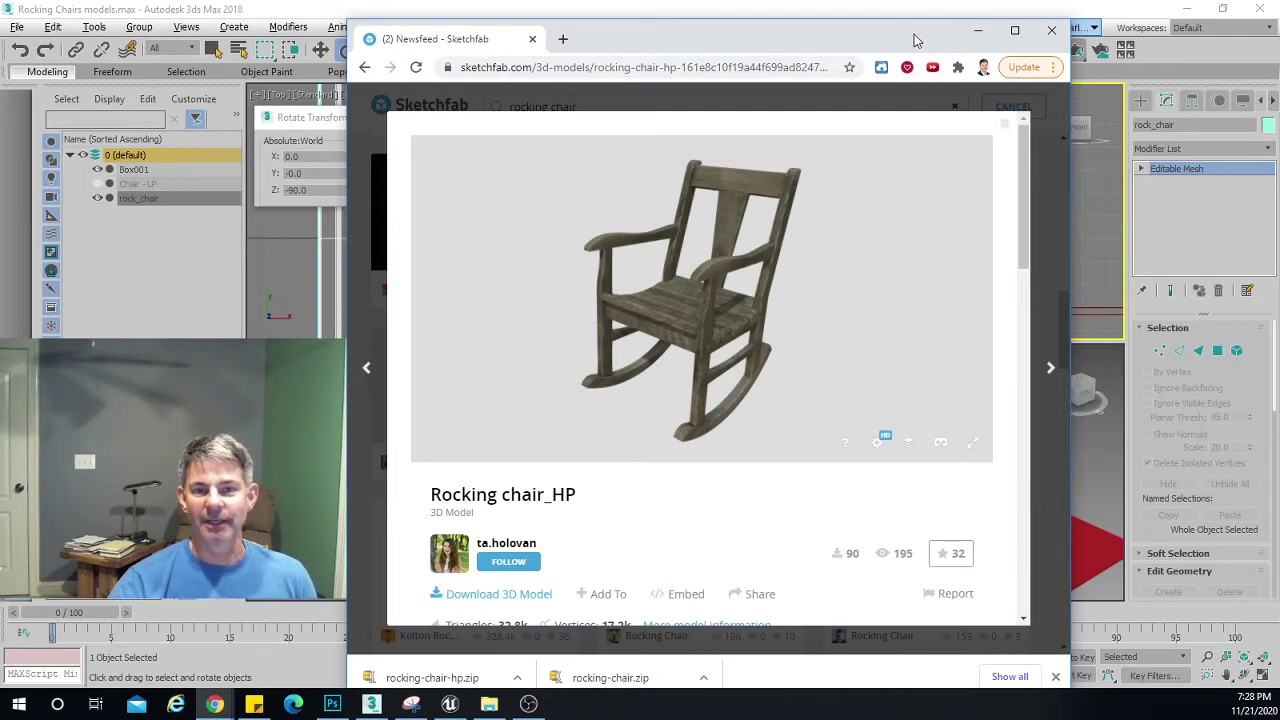
click(981, 33)
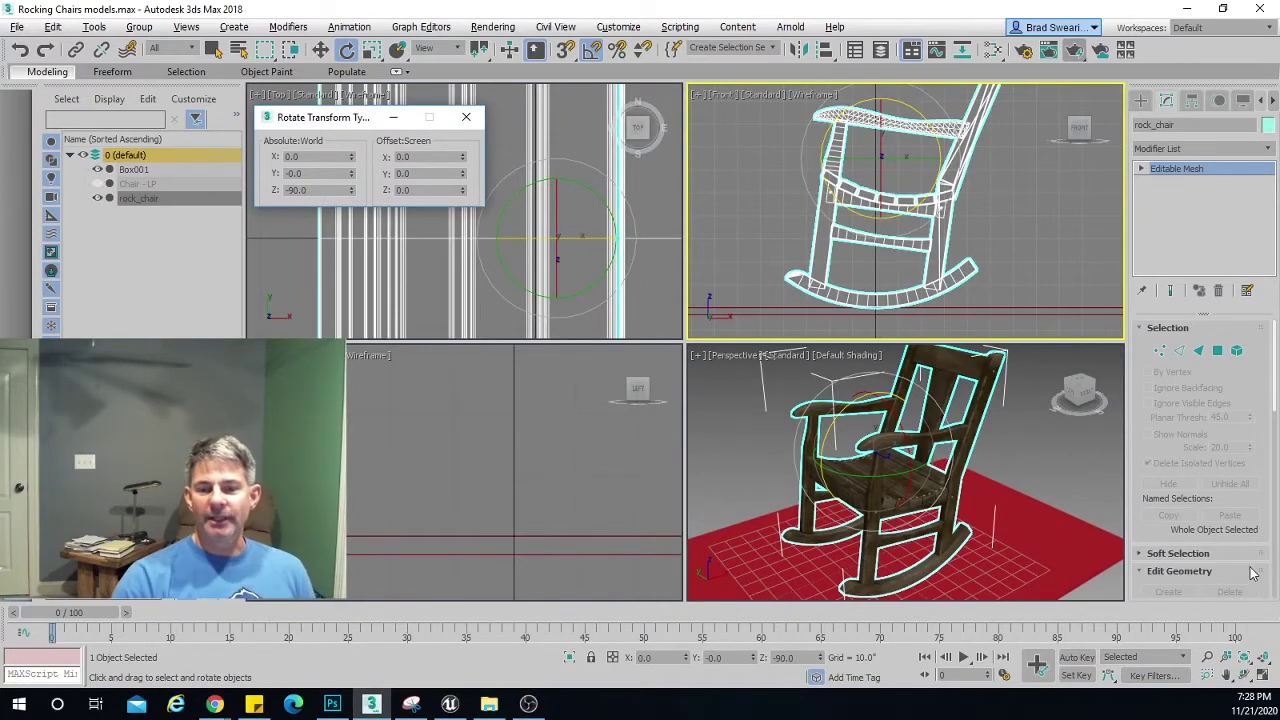
Create a dummy helper in the enlarged front view, in the open space between the chair's armrest and seat.
click(1268, 678)
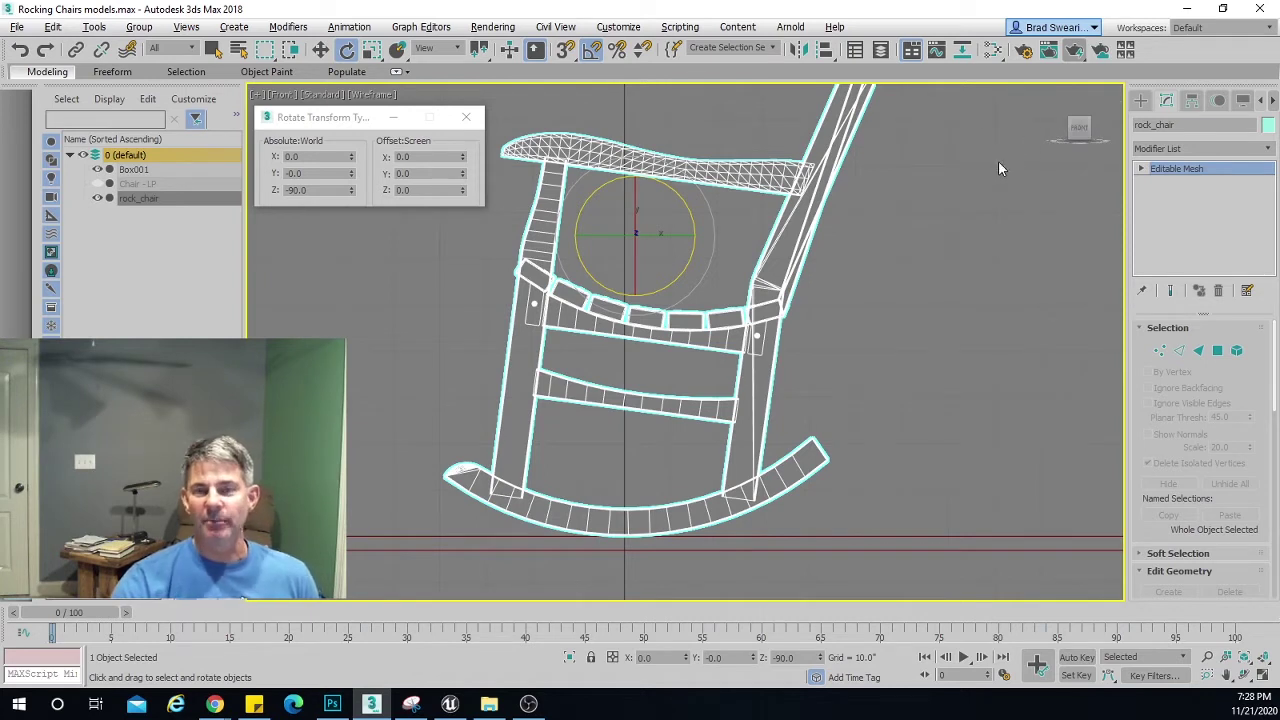
click(1143, 102)
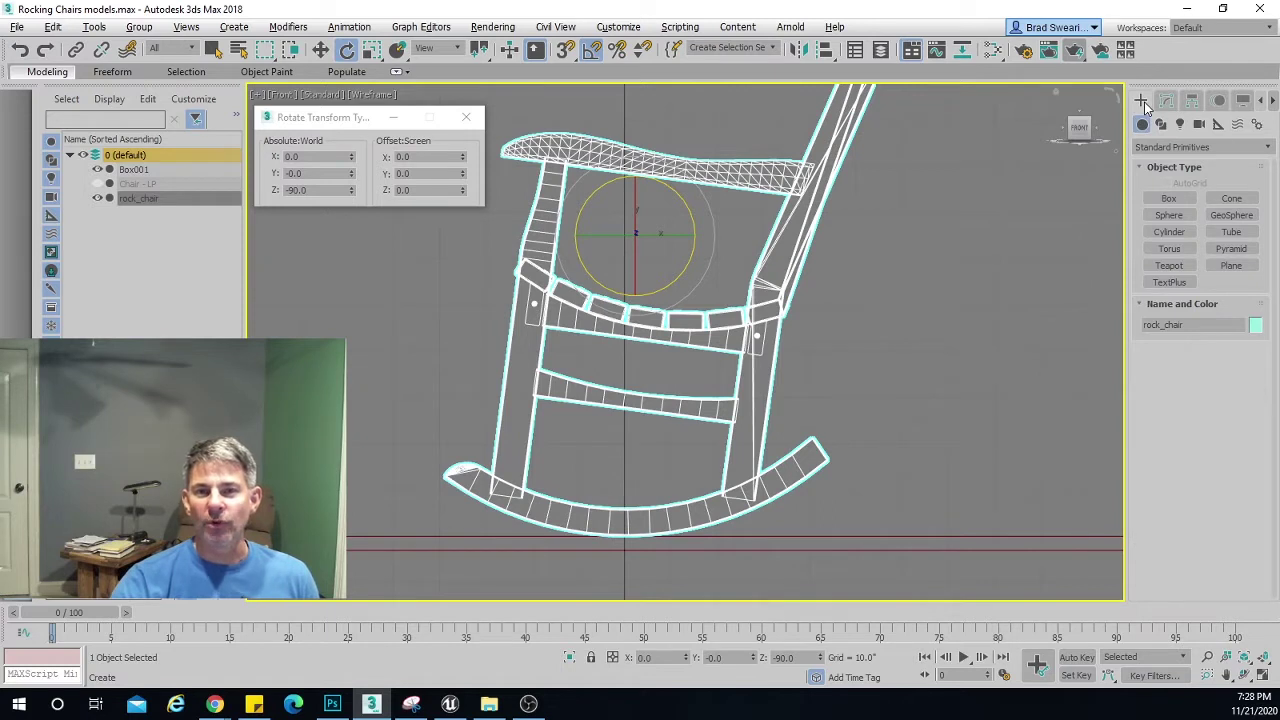
click(1218, 124)
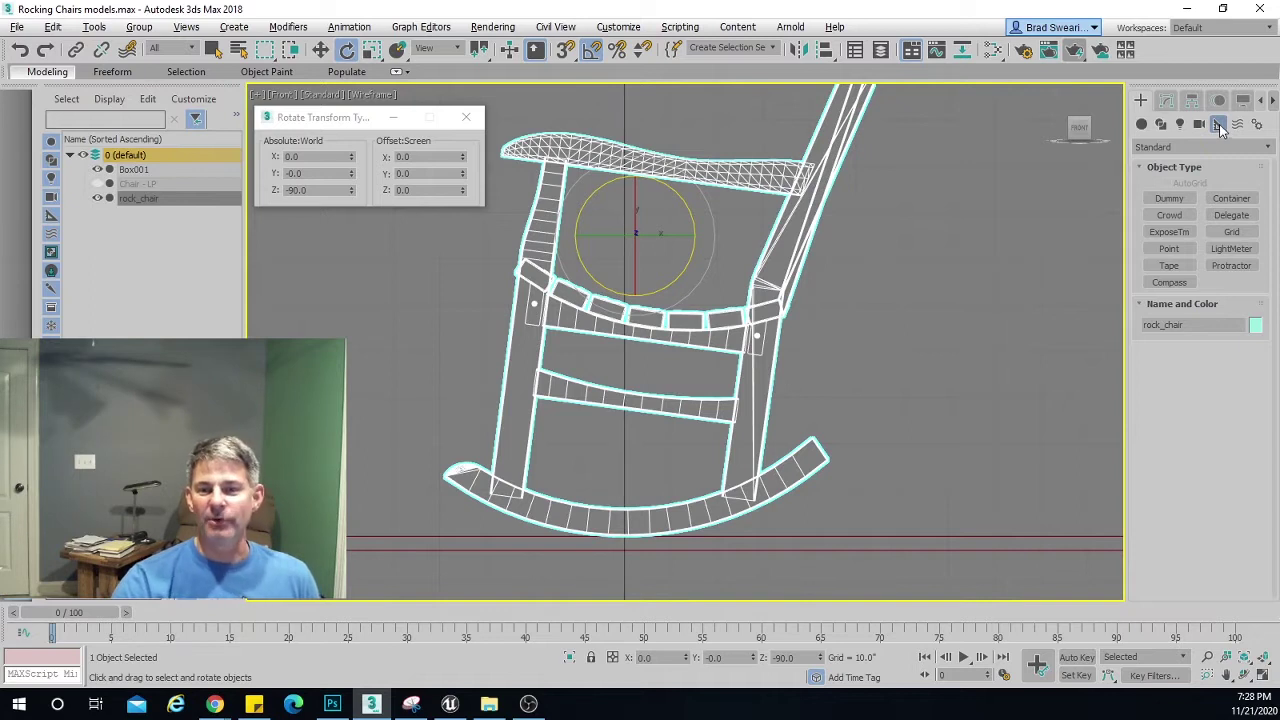
click(1170, 198)
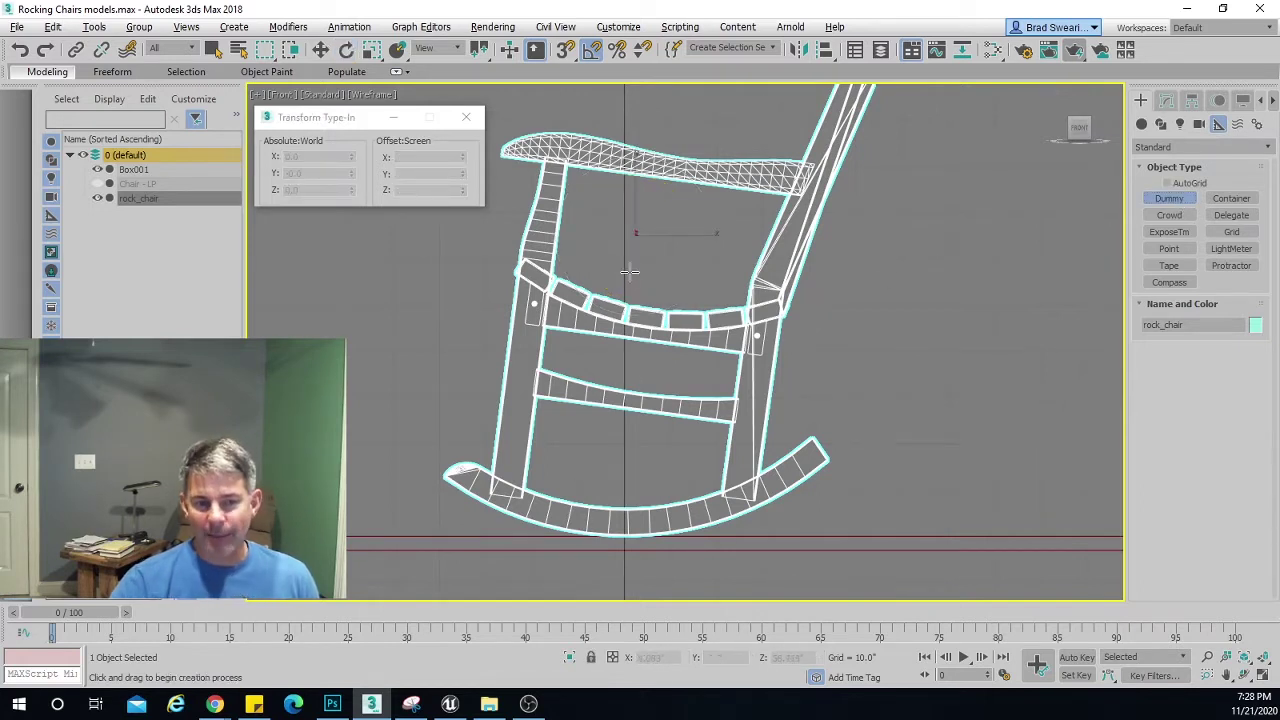
drag(610, 221, 637, 248)
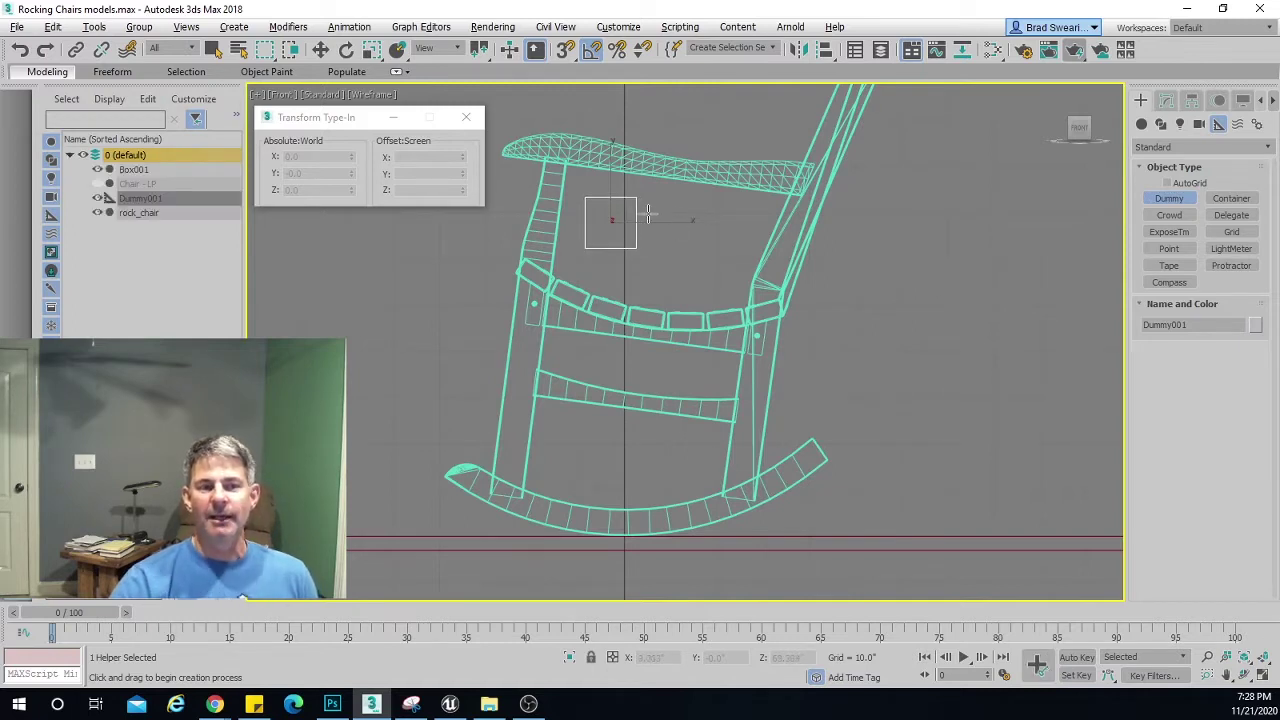
Centre the dummy helper horizontally by resetting its world X position to 0.
key(e)
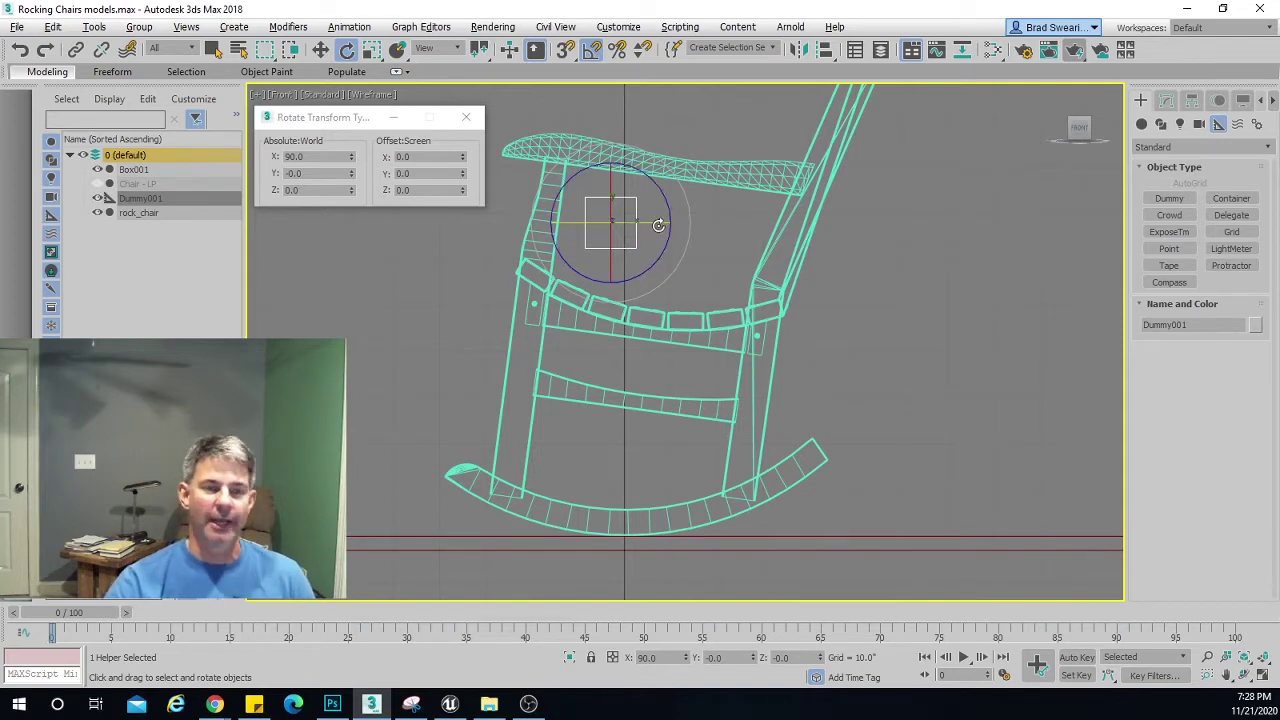
right_click(652, 236)
click(690, 240)
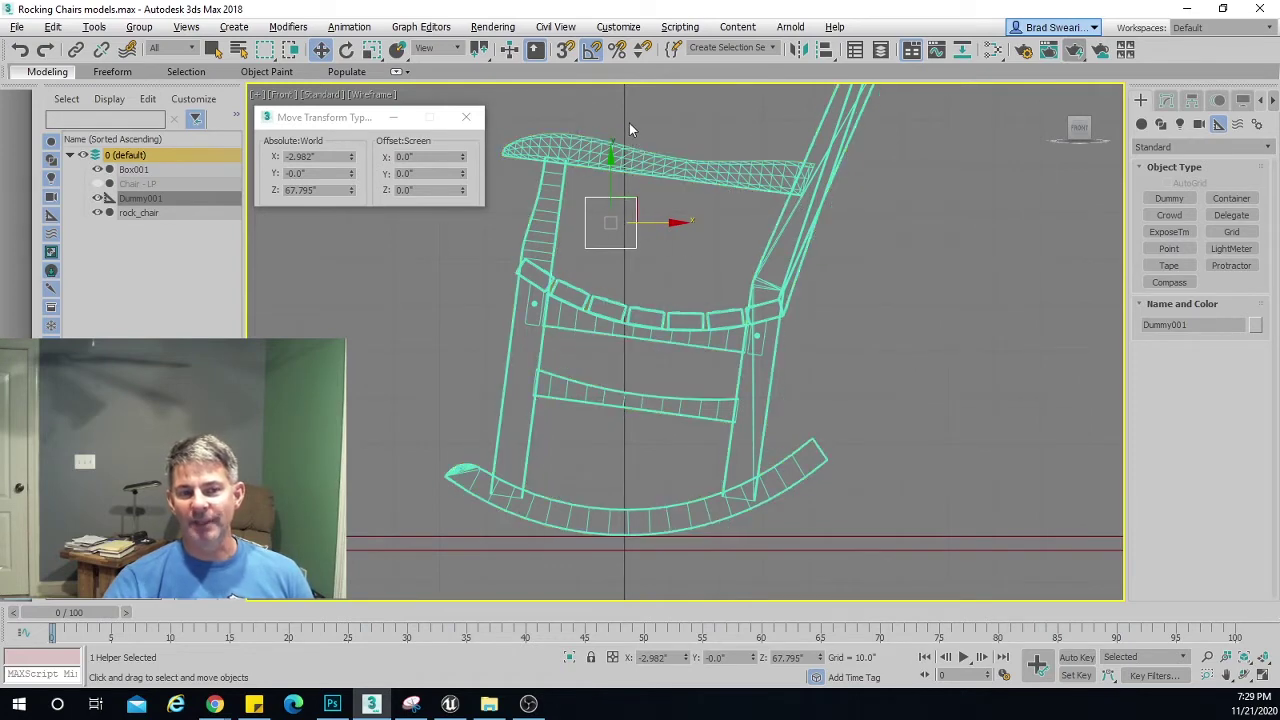
drag(870, 228, 758, 282)
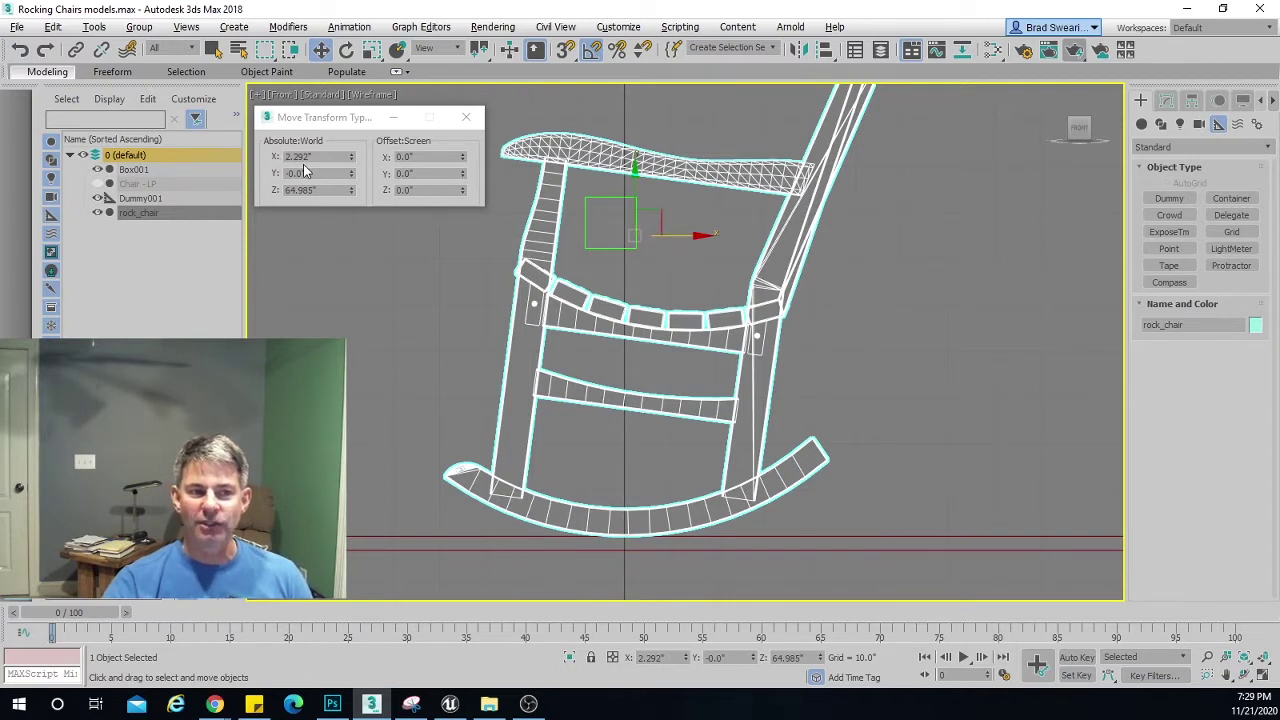
click(1166, 102)
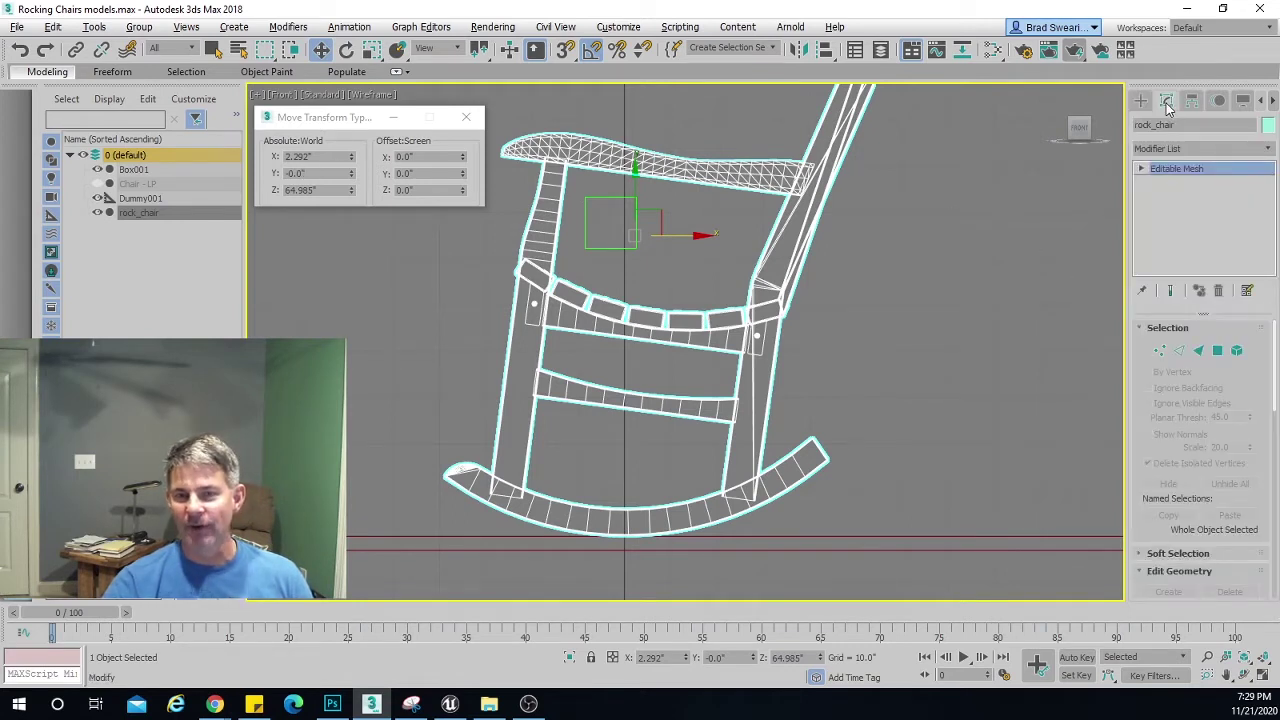
click(1141, 101)
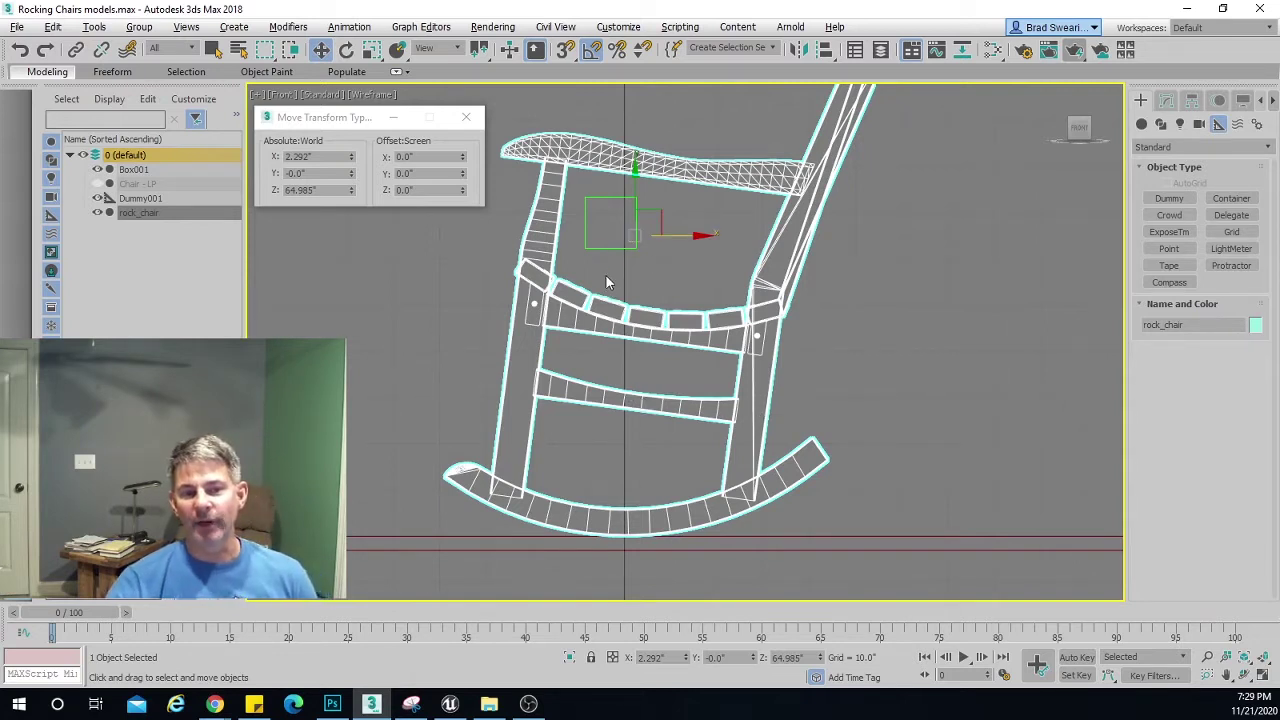
click(603, 222)
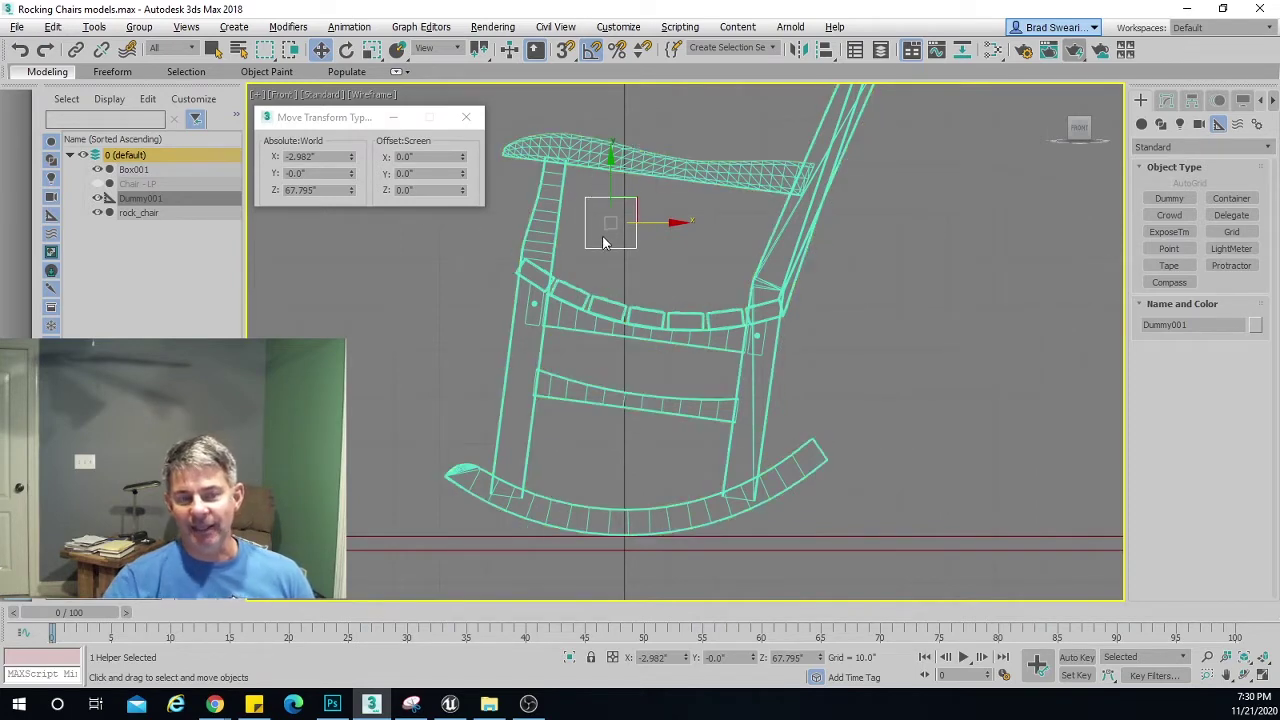
right_click(352, 157)
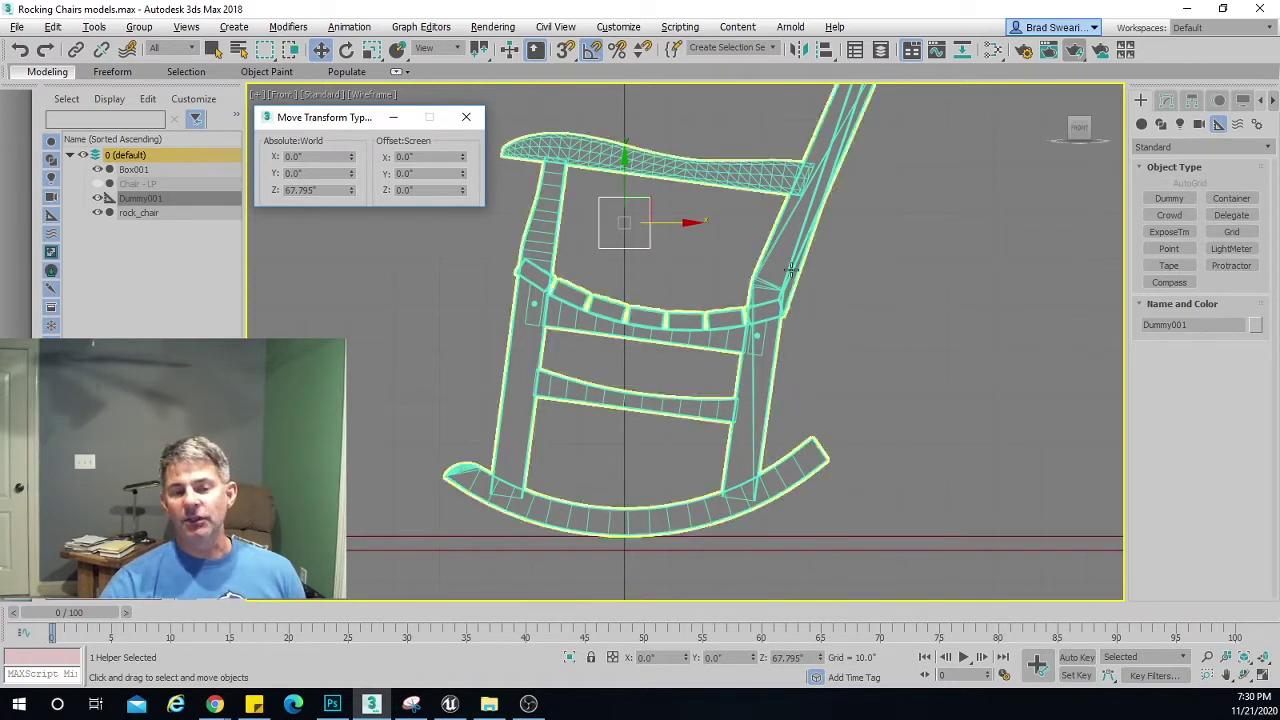
Try rotating the unlinked dummy helper on its own in the front view.
click(709, 290)
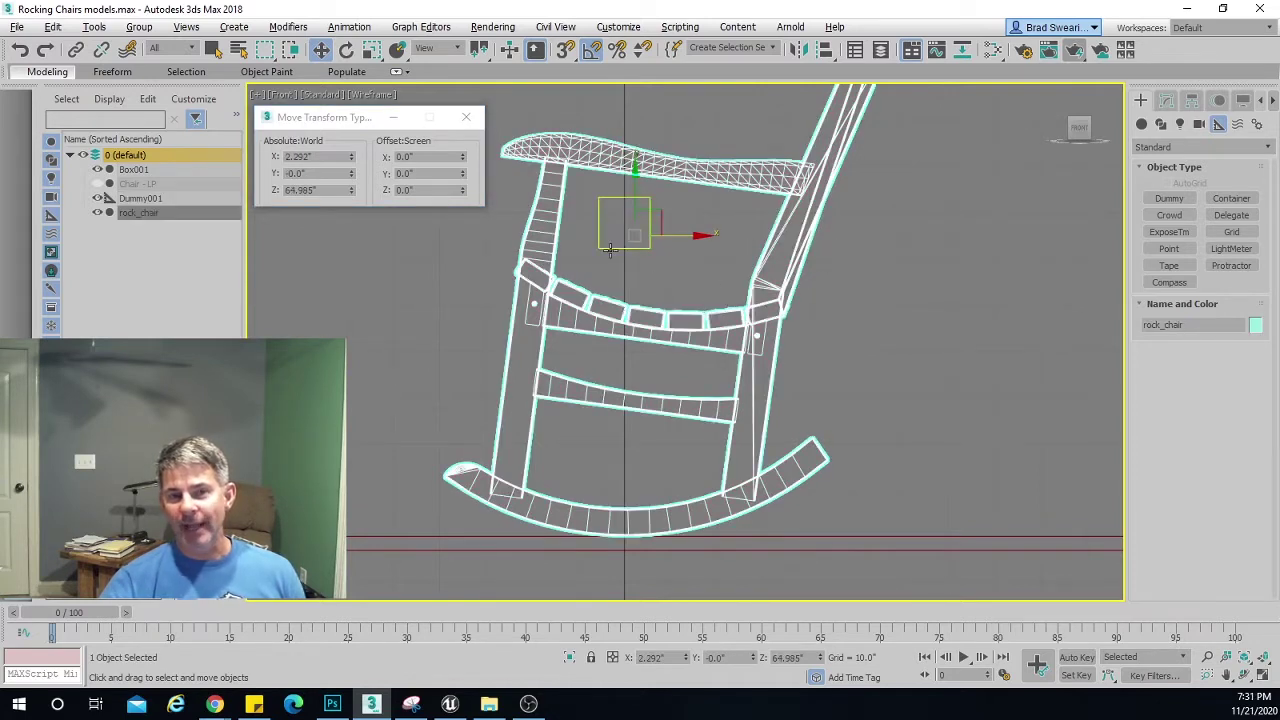
click(600, 220)
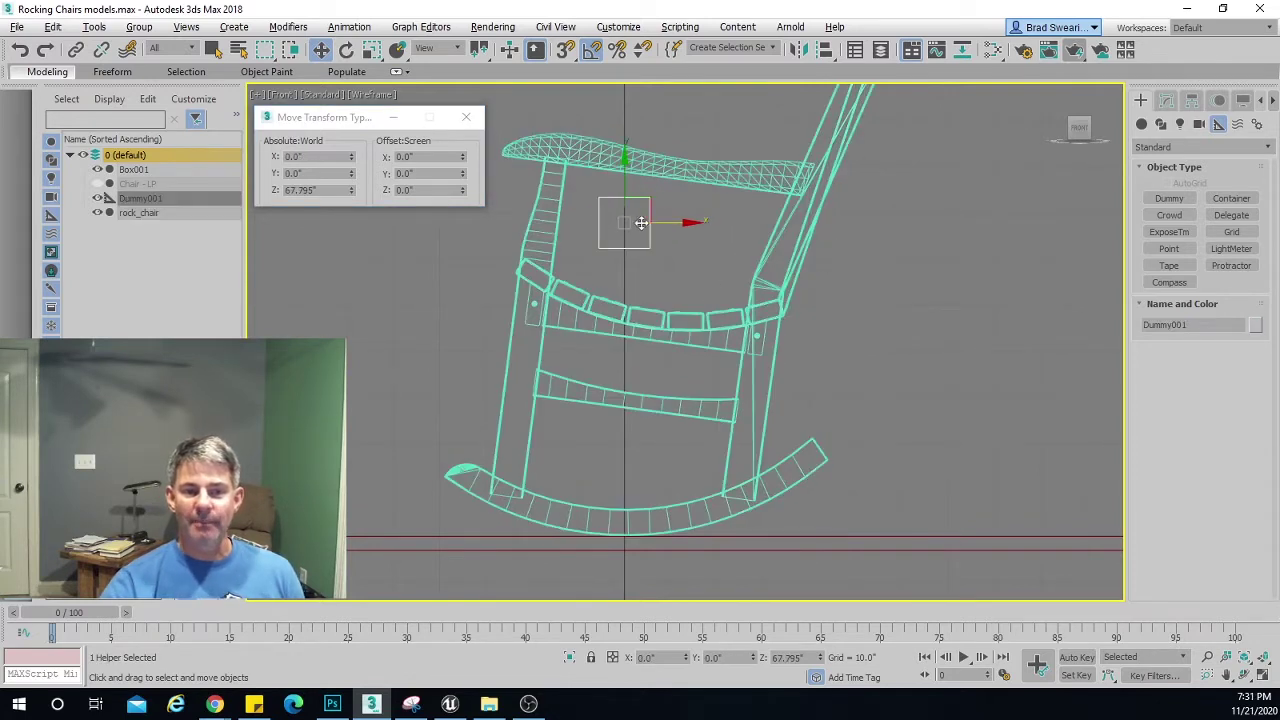
right_click(641, 222)
click(675, 244)
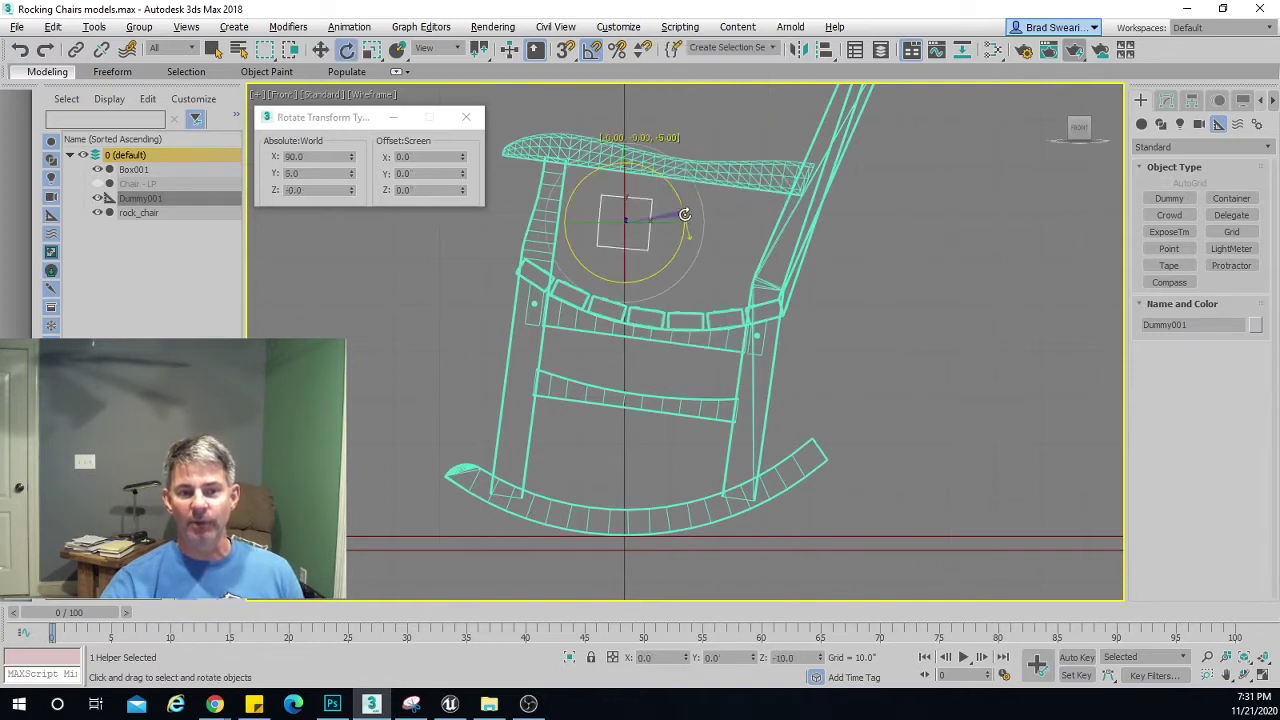
mouse_move(685, 214)
mouse_down()
mouse_move(678, 203)
mouse_move(693, 199)
mouse_move(681, 261)
mouse_move(671, 206)
mouse_move(686, 257)
mouse_move(694, 214)
mouse_up()
right_click(694, 214)
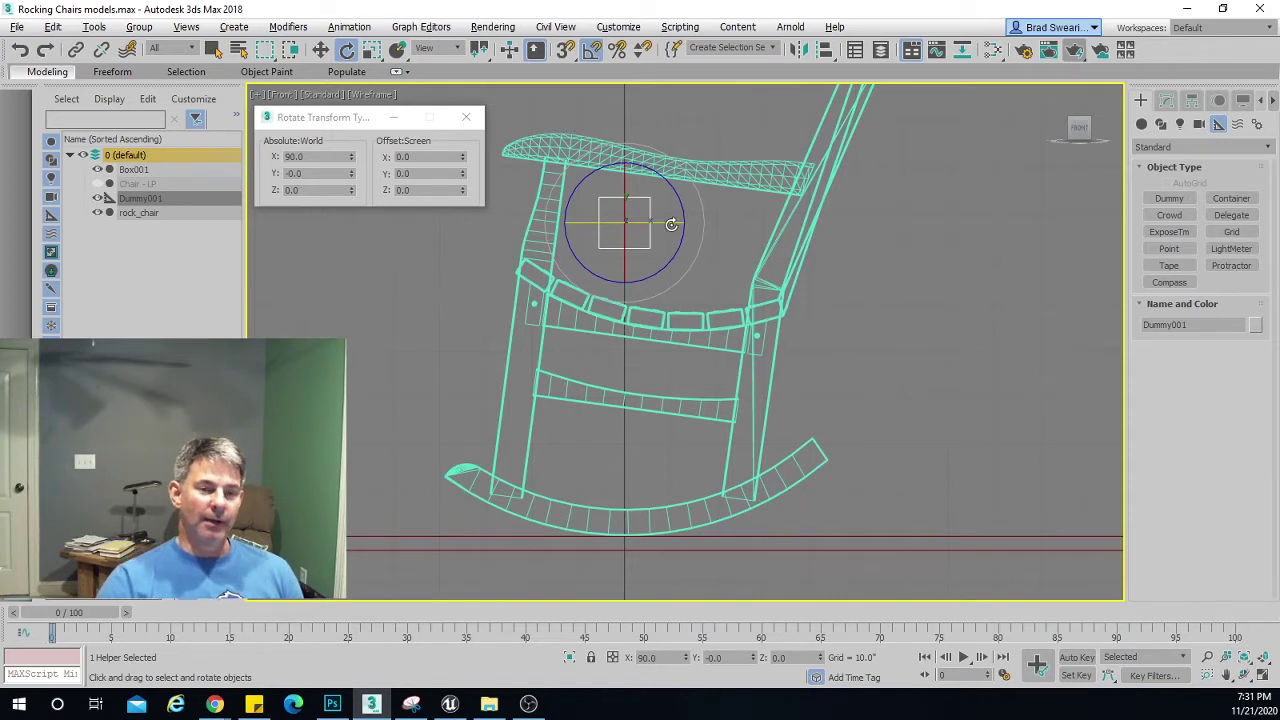
Link the rocking chair to the dummy helper so that the dummy is its parent.
click(800, 276)
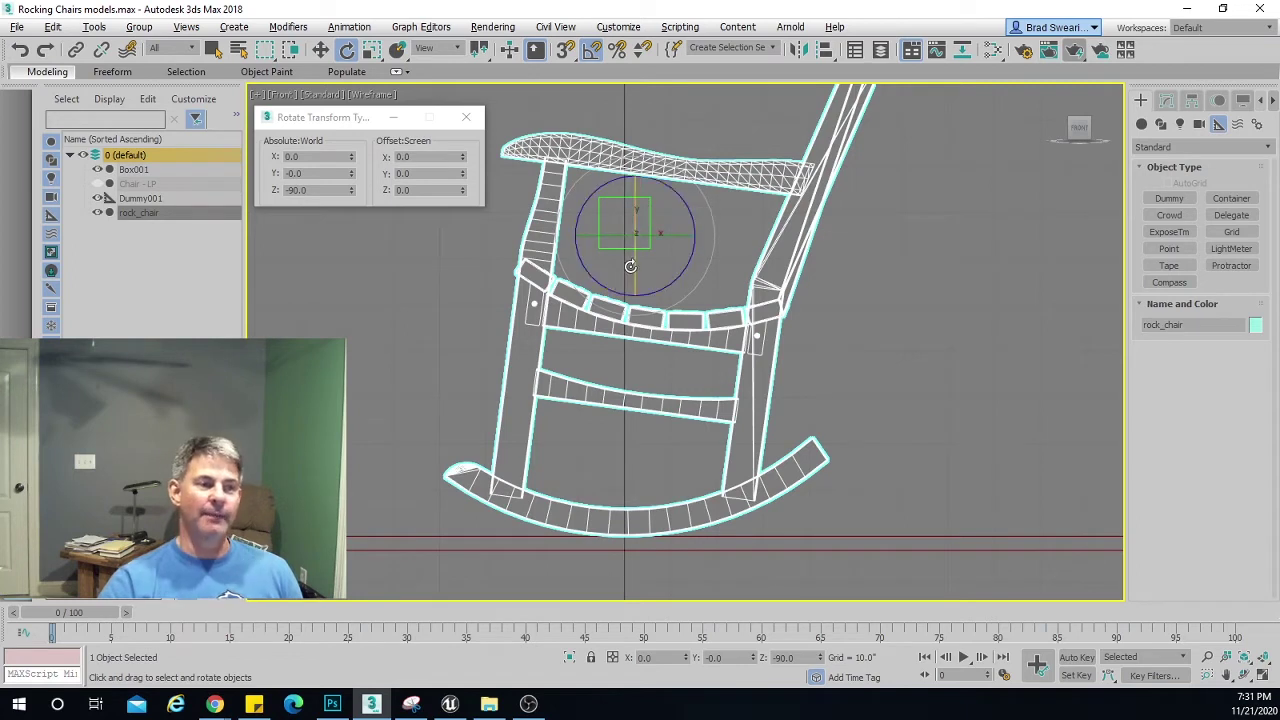
click(76, 51)
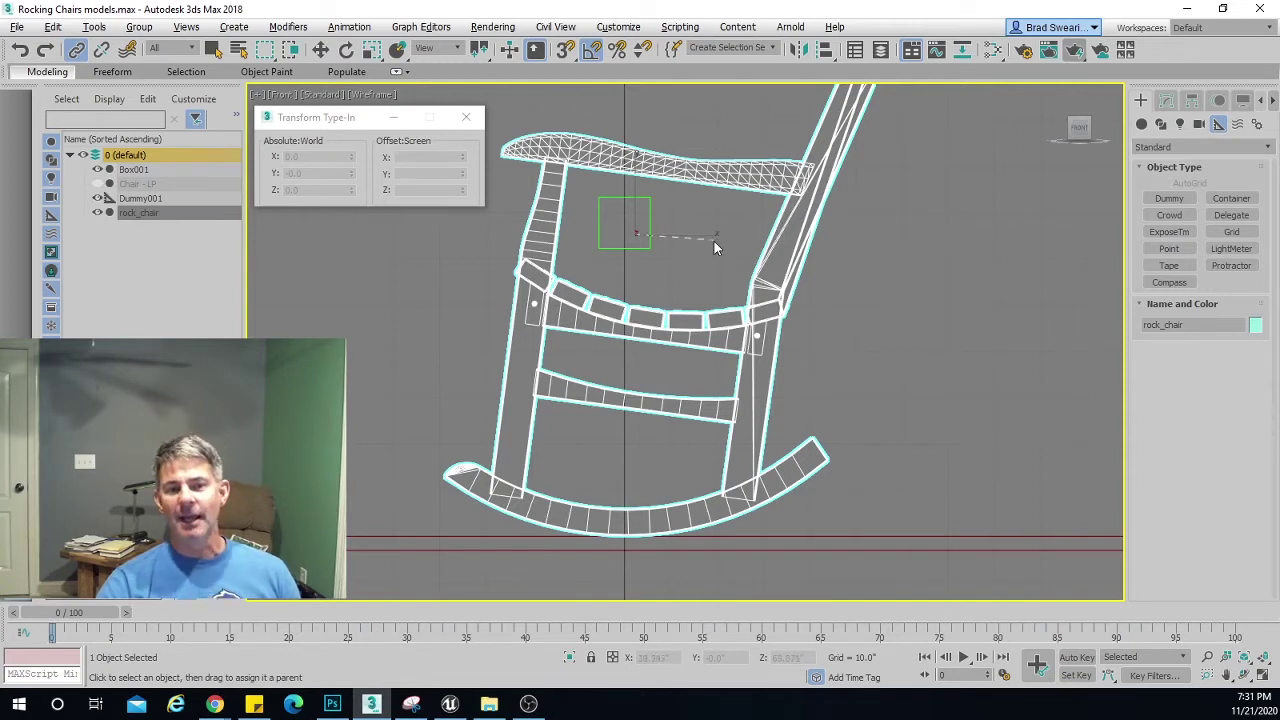
drag(670, 224, 651, 206)
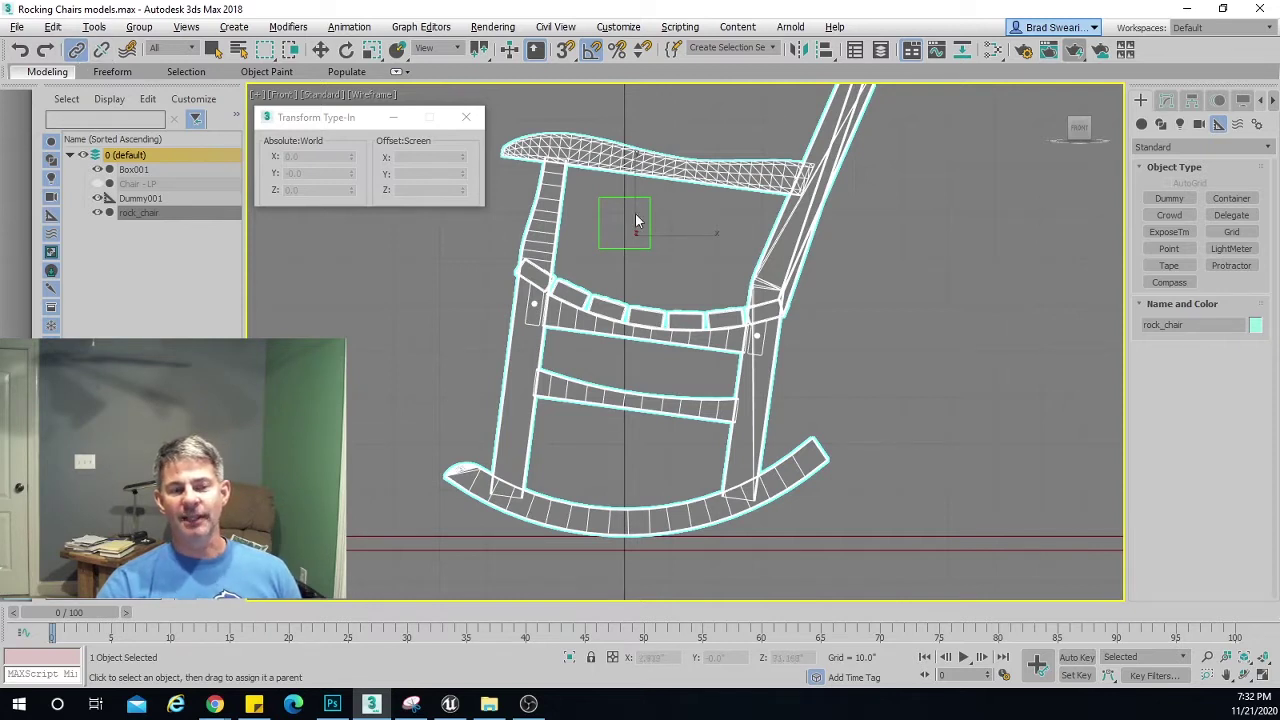
right_click(673, 206)
click(698, 222)
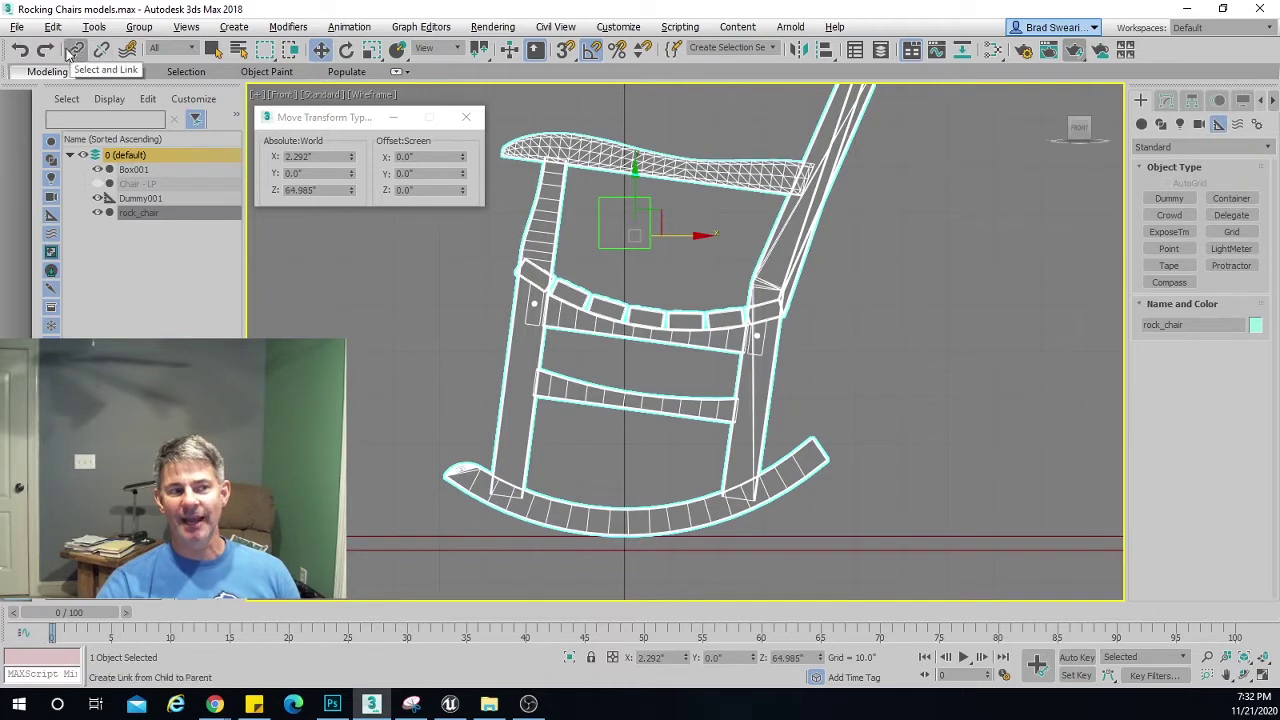
Try rotating the dummy helper together with its linked rocking chair.
click(615, 198)
right_click(645, 205)
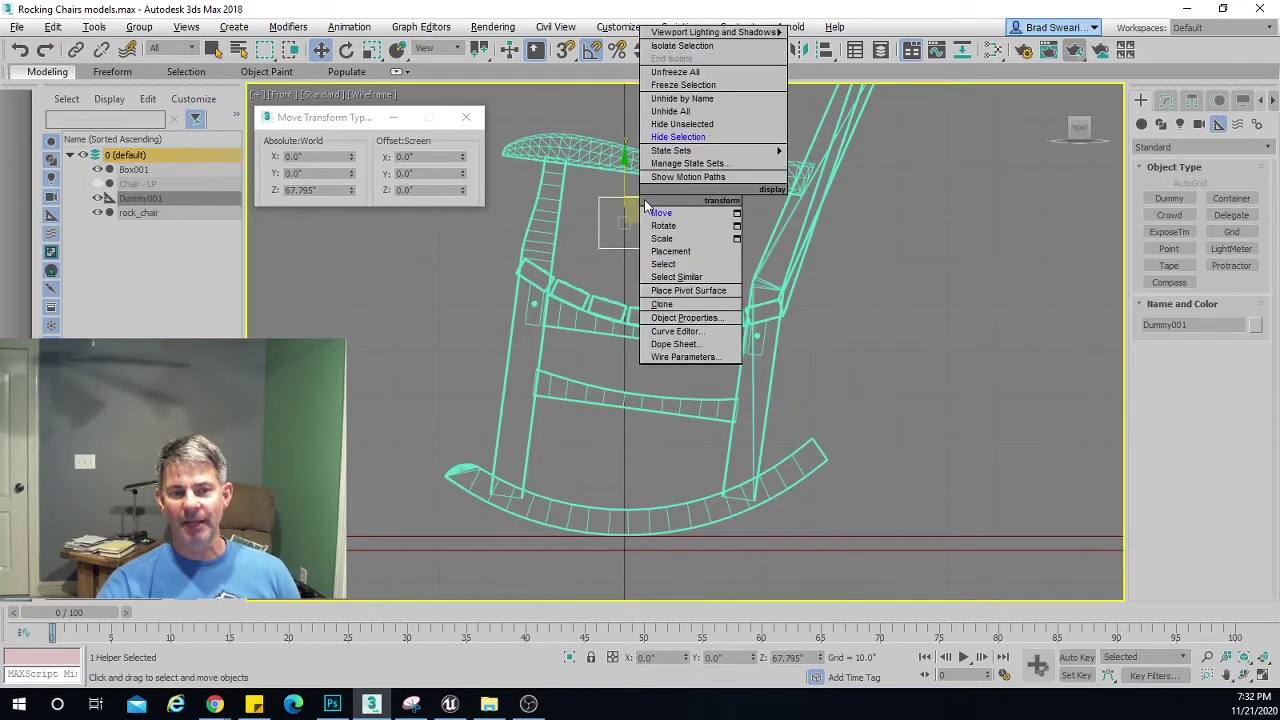
click(668, 229)
drag(671, 196, 843, 56)
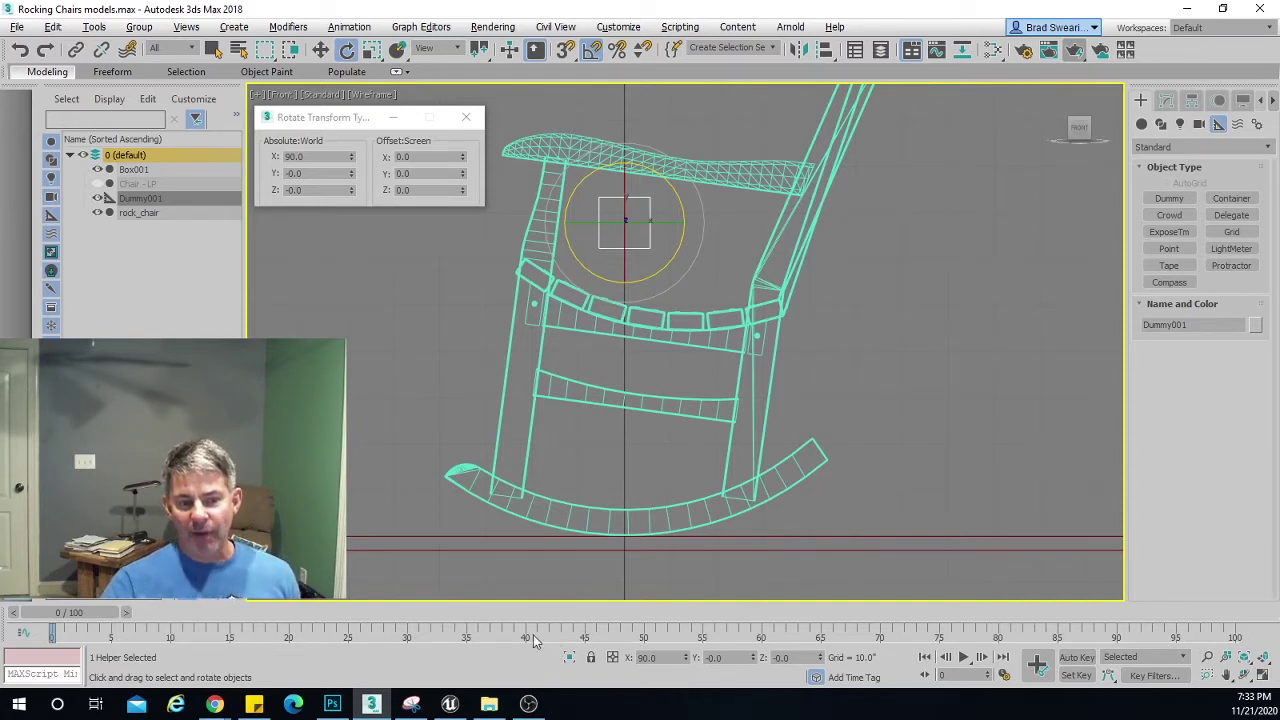
Shorten the animation range to 40 frames and set a starting key for the dummy helper at frame 0.
ctrl+alt+right_drag(533, 635, 995, 636)
ctrl+alt+right_drag(675, 636, 1070, 638)
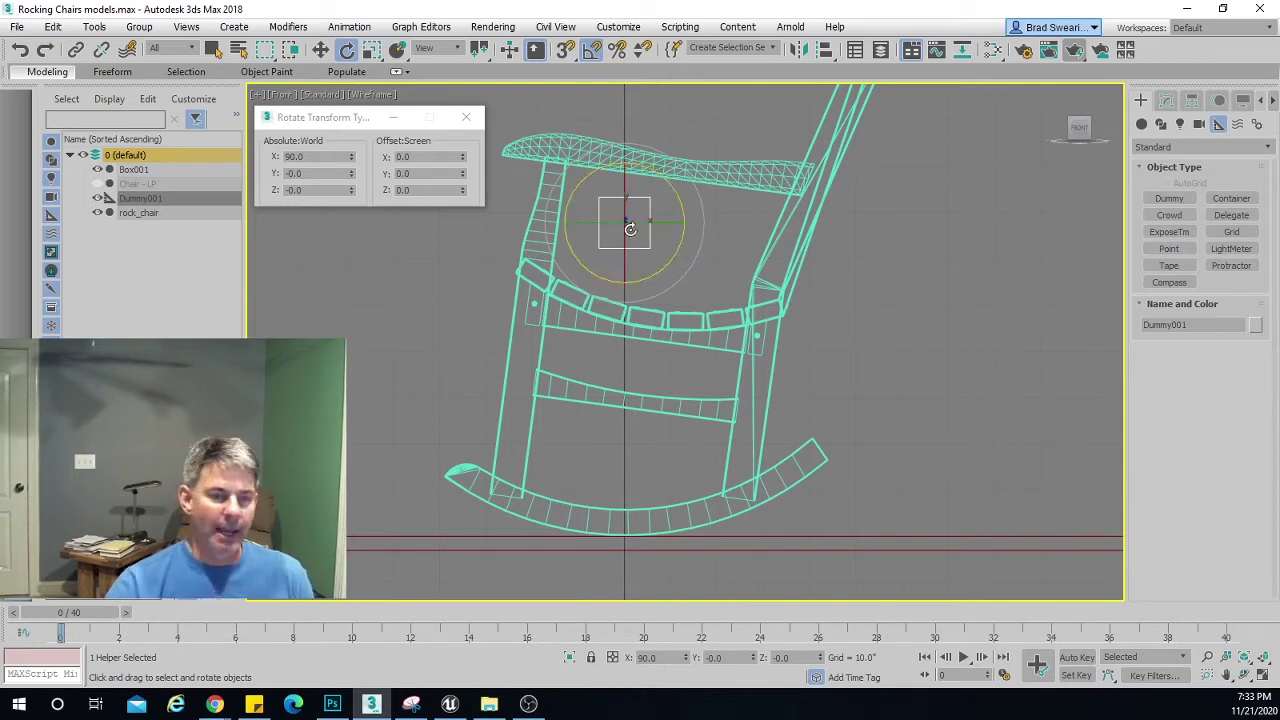
click(1077, 677)
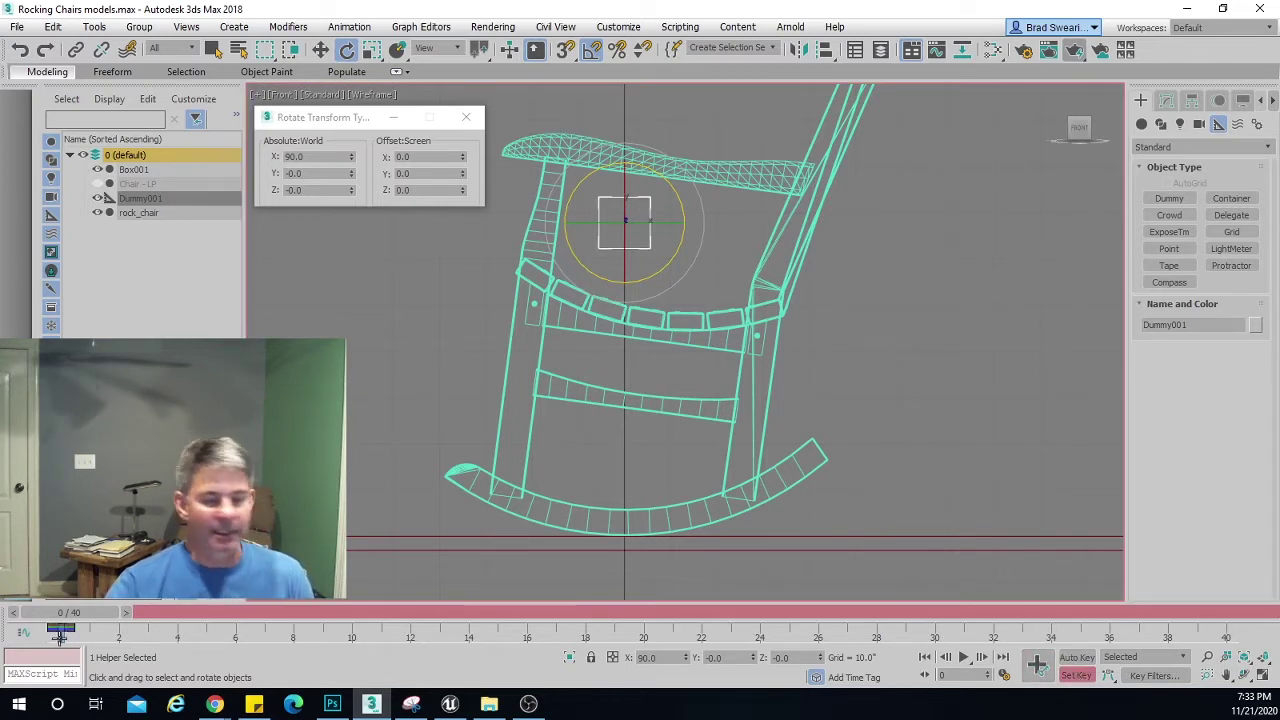
With Auto Key on, rotate the dummy helper 20 degrees clockwise at frame 10 to tip the chair backward.
click(1077, 658)
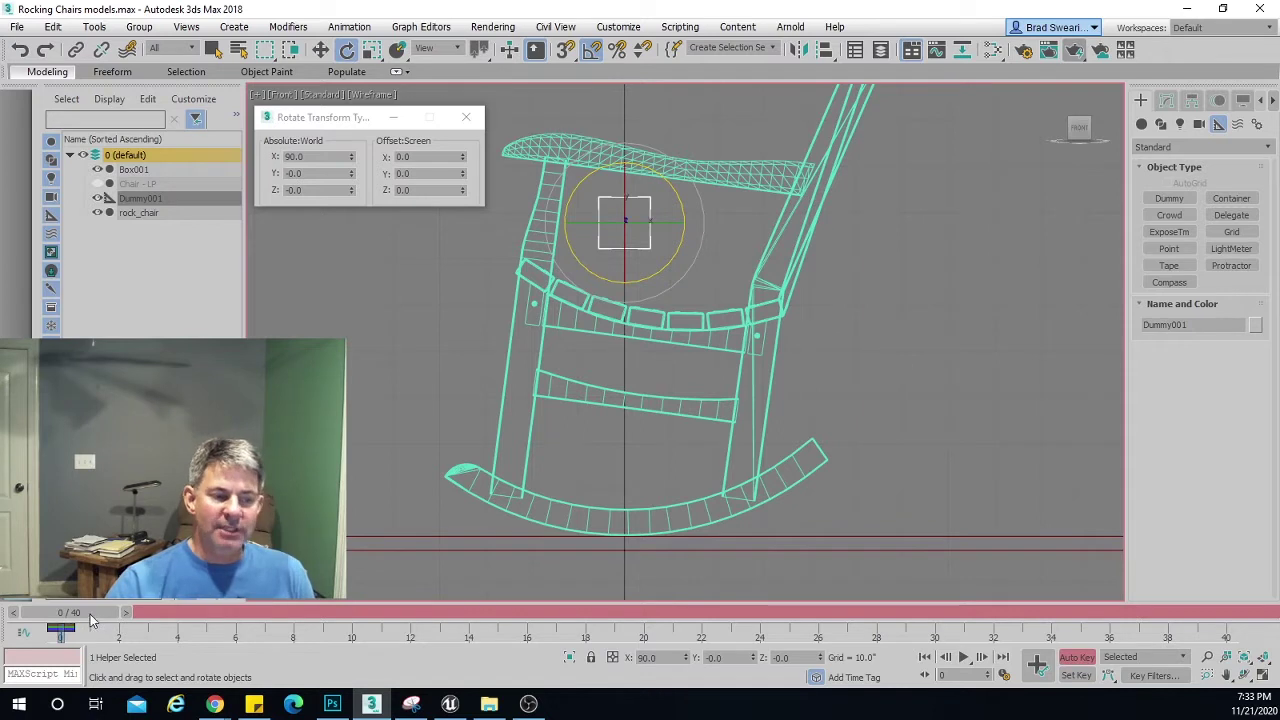
drag(94, 614, 376, 614)
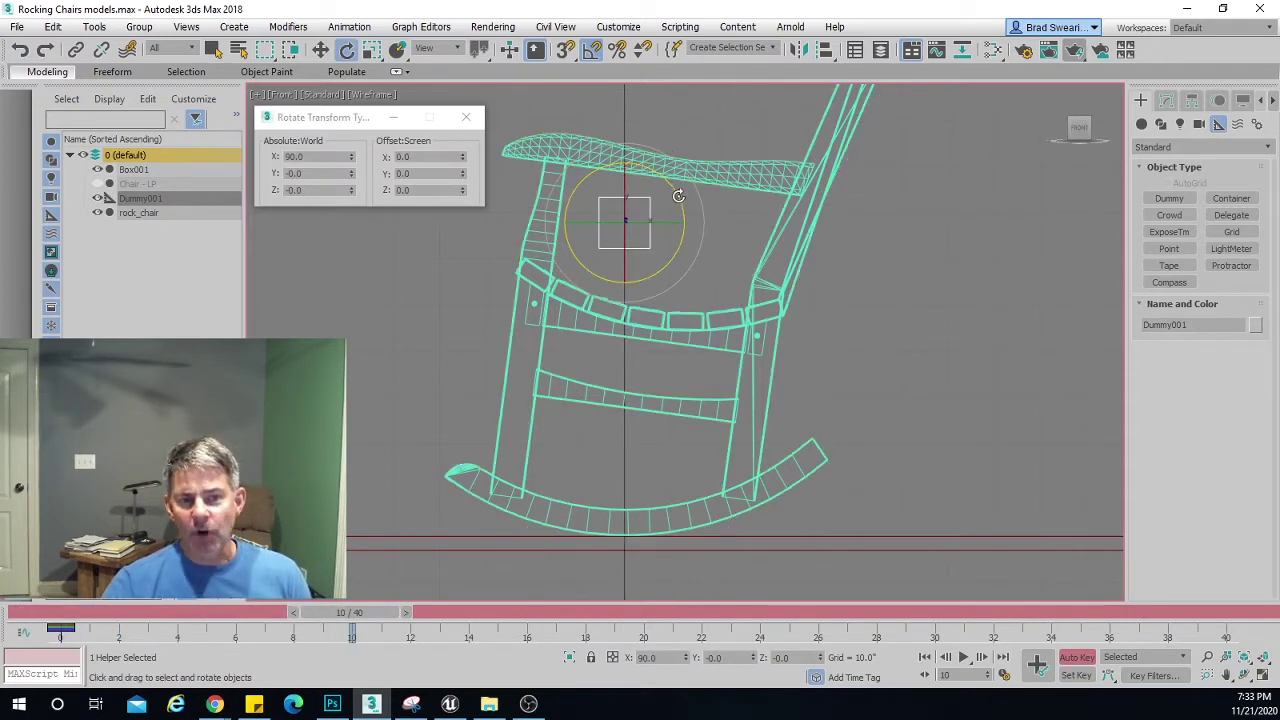
drag(678, 196, 688, 208)
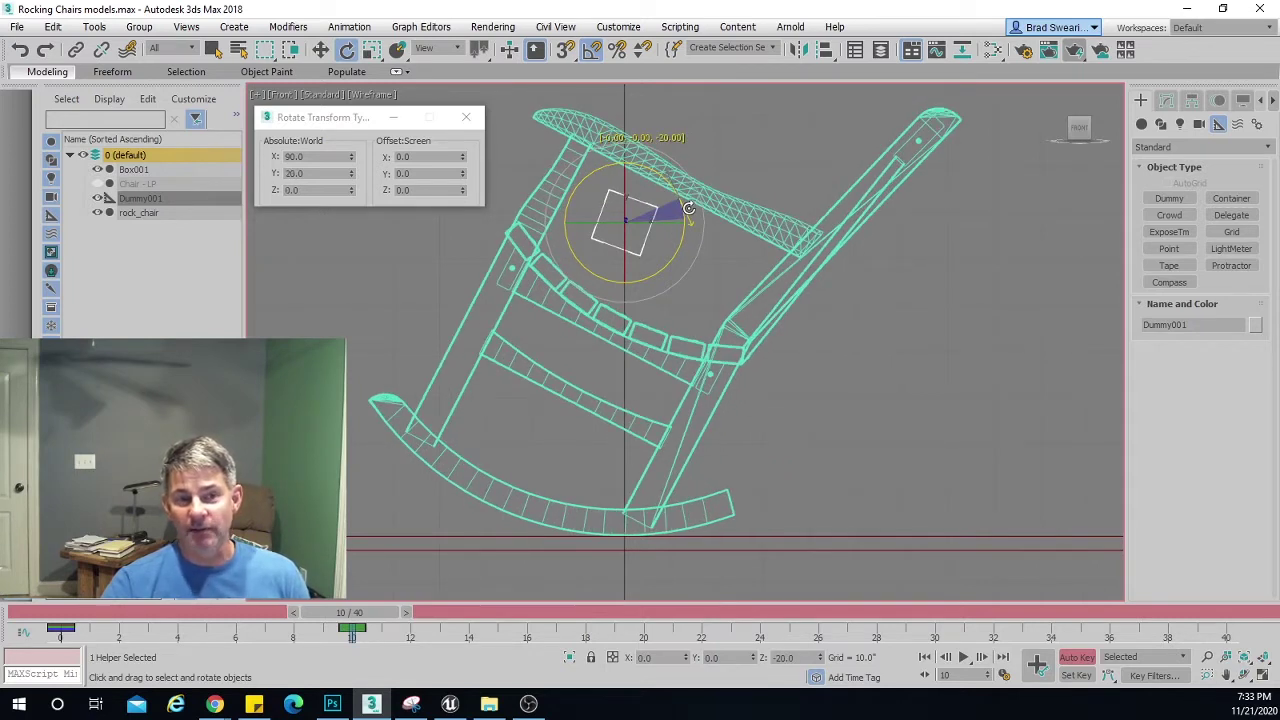
At frame 30, rotate the dummy helper 40 degrees counterclockwise to key the chair tipped forward at -20 degrees.
drag(688, 208, 688, 208)
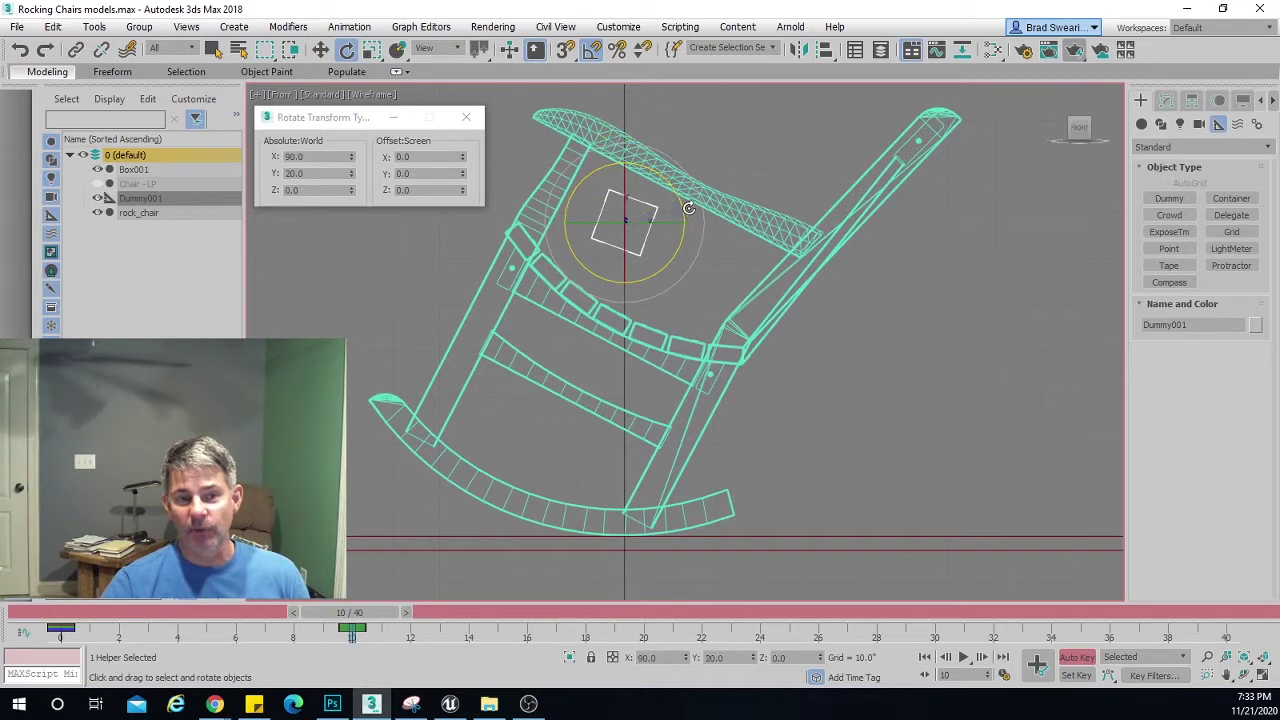
click(596, 57)
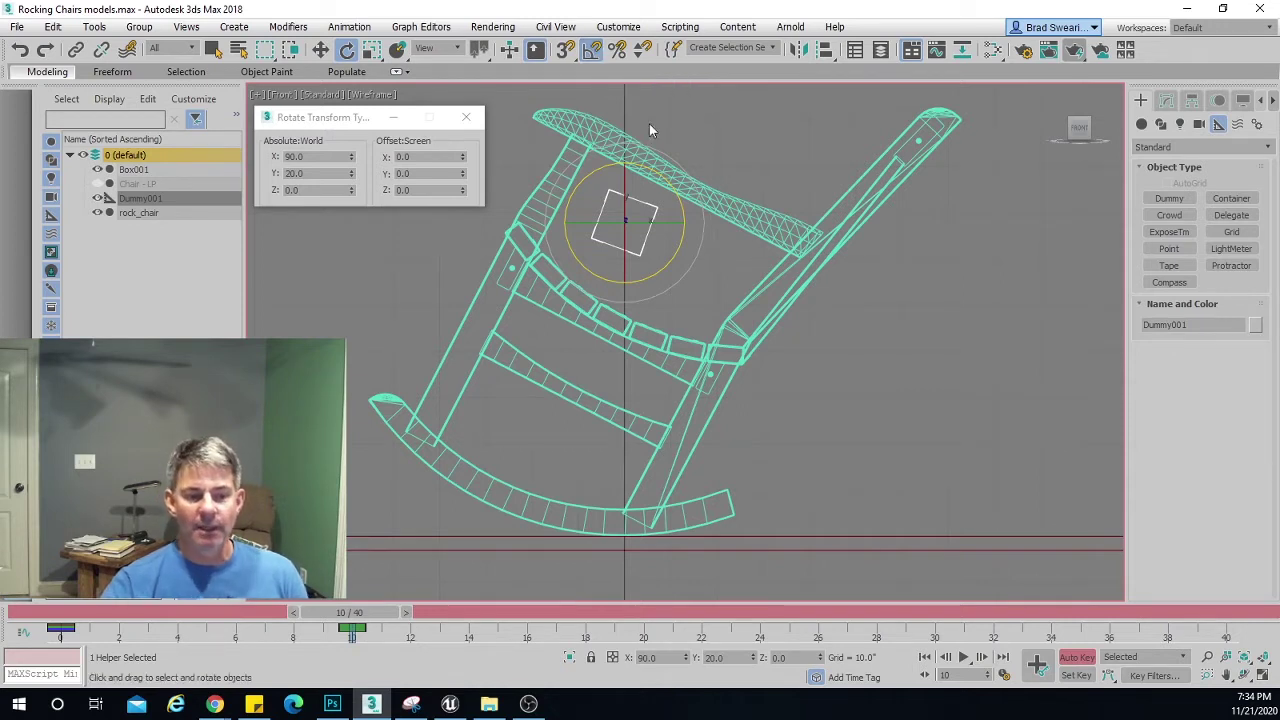
drag(380, 620, 957, 627)
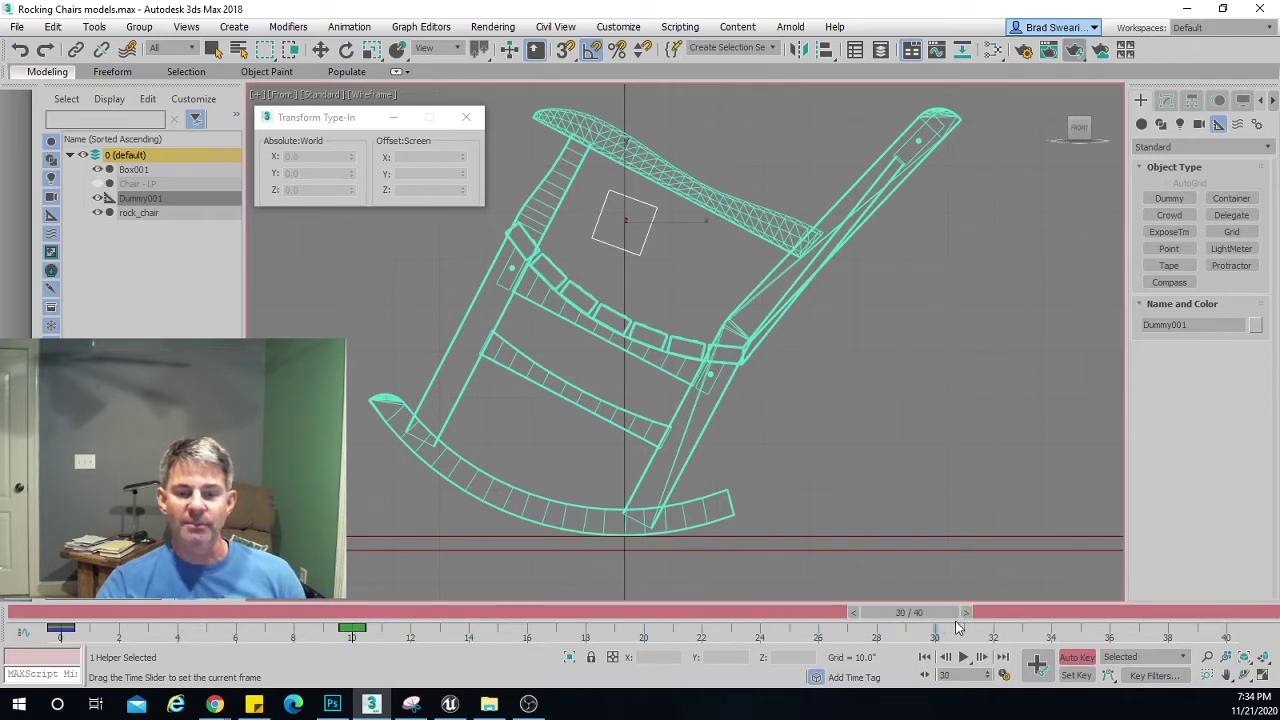
key(e)
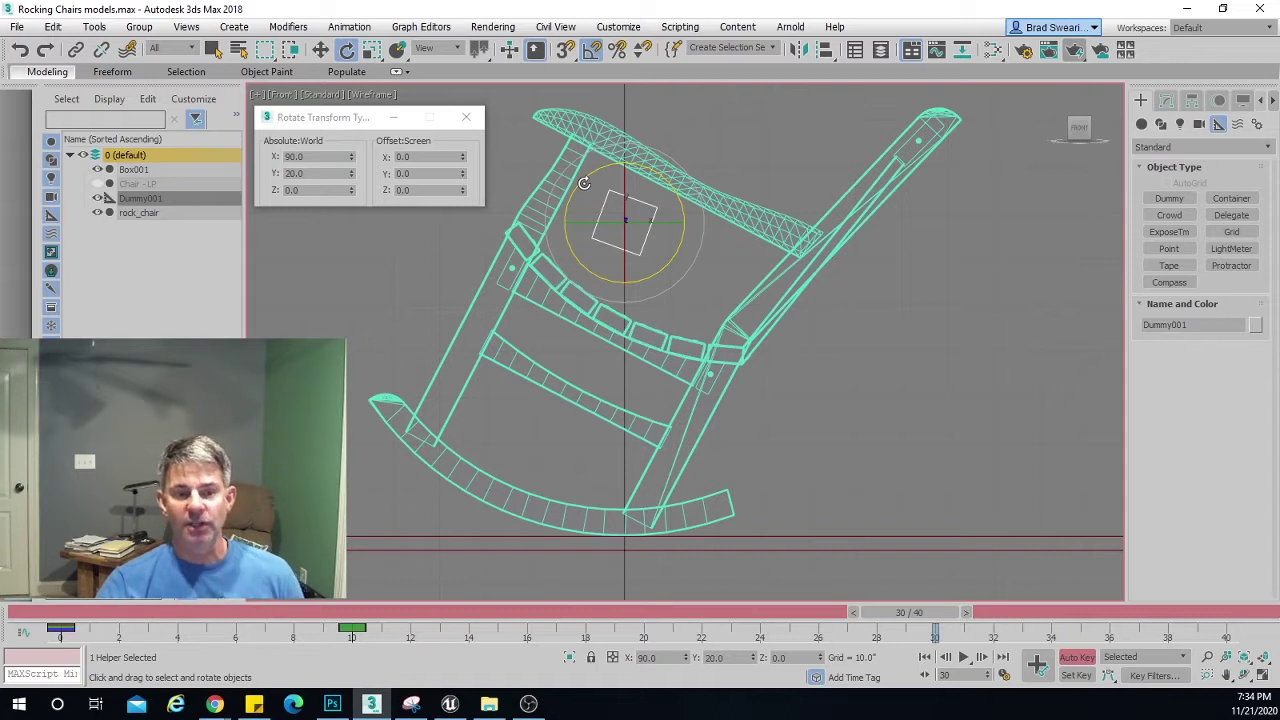
drag(584, 181, 588, 224)
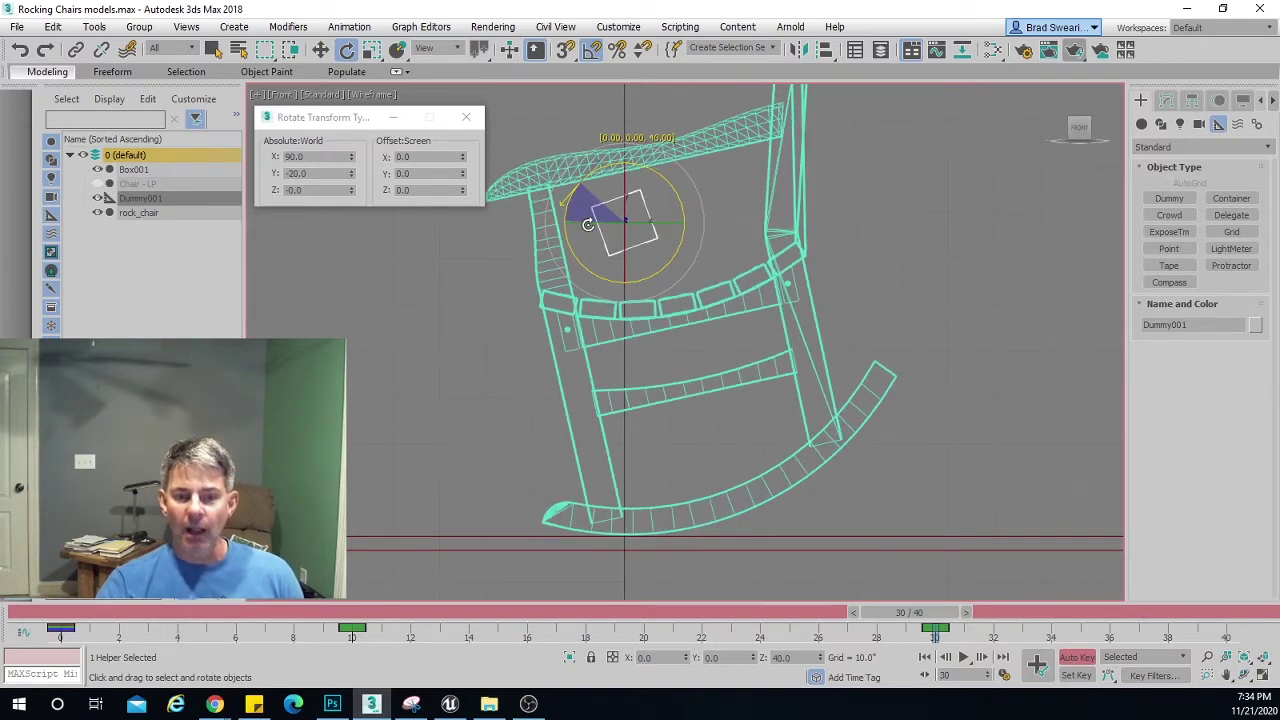
drag(588, 224, 588, 224)
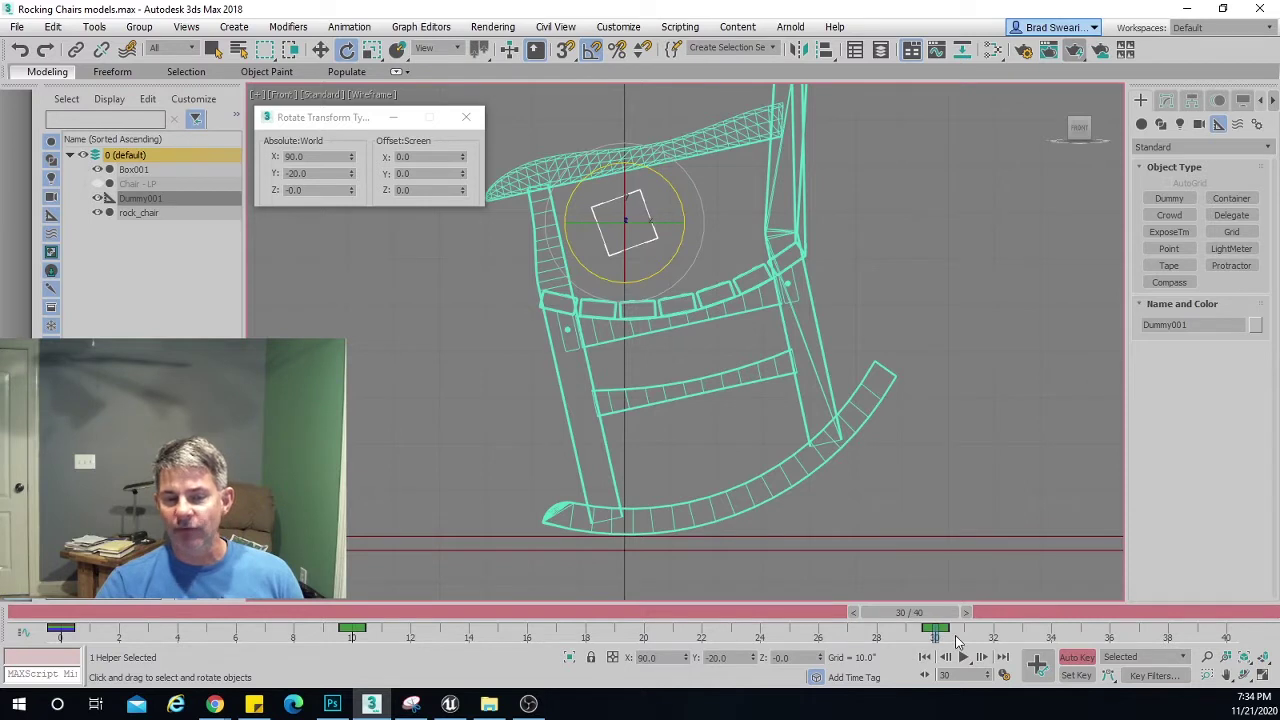
At frame 40, rotate the dummy helper back to 0 degrees to key the chair in its starting position.
drag(922, 612, 1240, 614)
key(e)
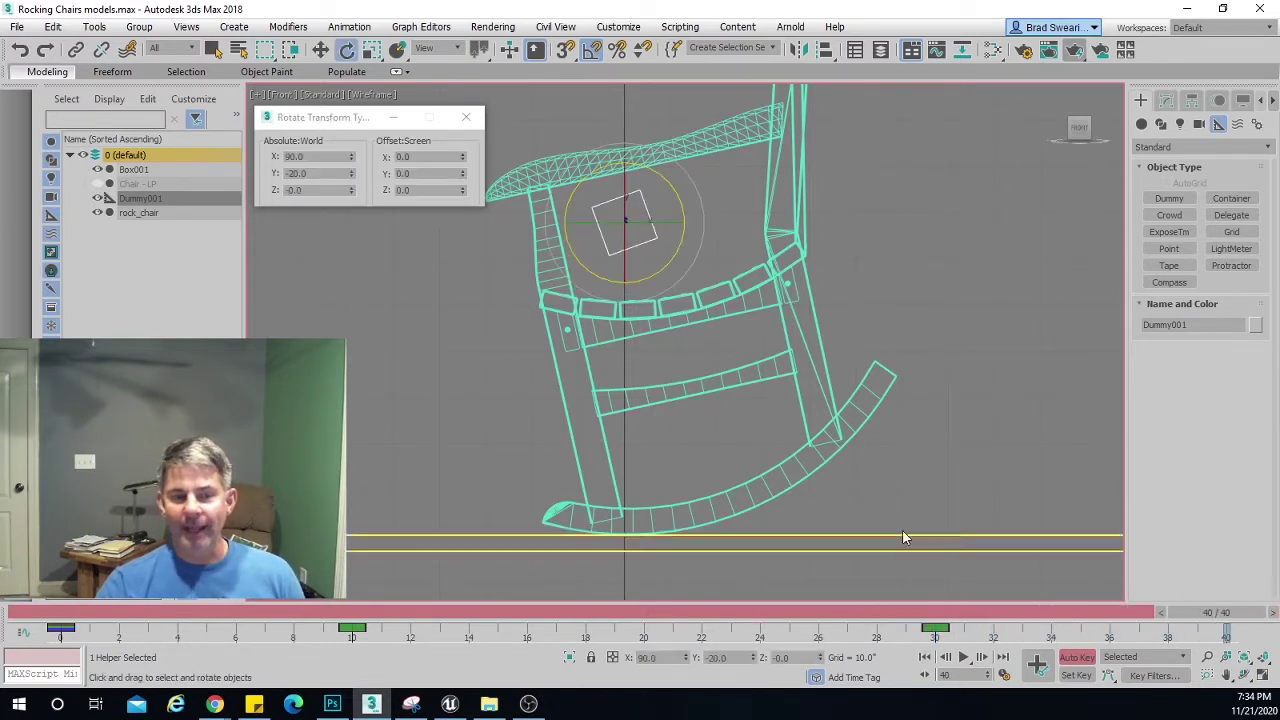
drag(670, 189, 682, 194)
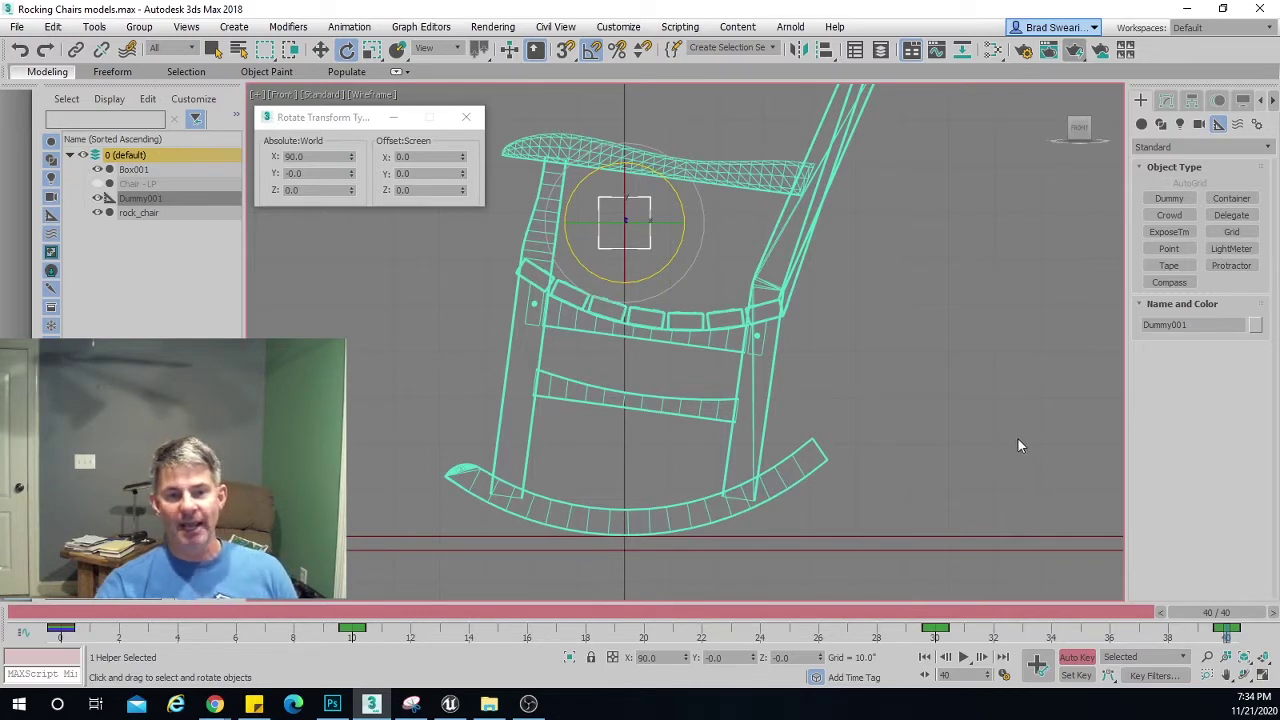
Play back the rocking animation, stop it and return to frame 0.
key(/)
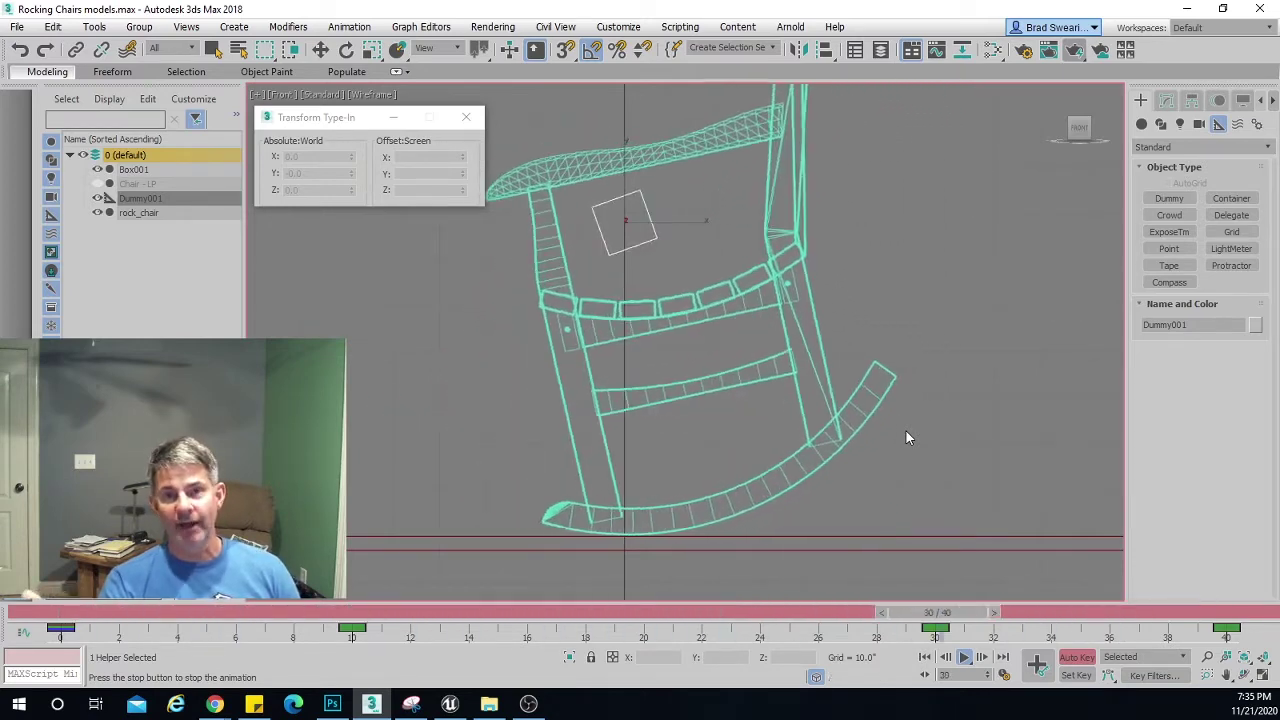
key(/)
key(e)
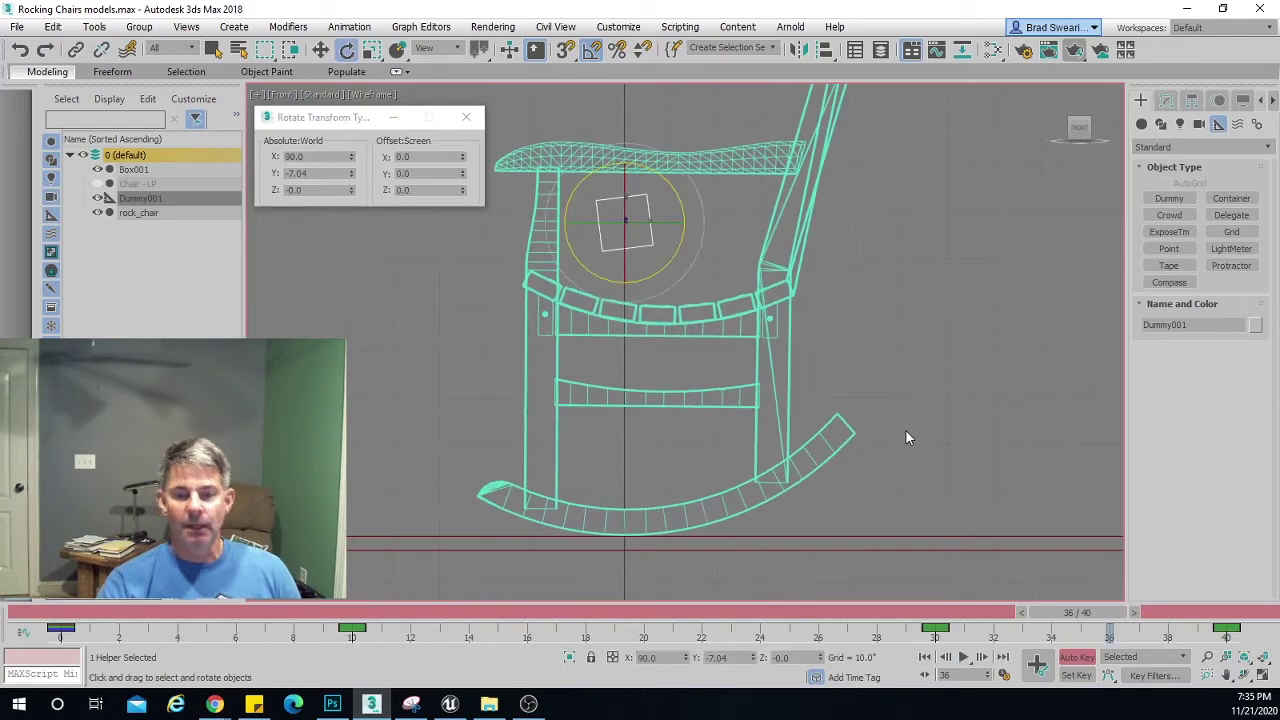
drag(1085, 612, 70, 607)
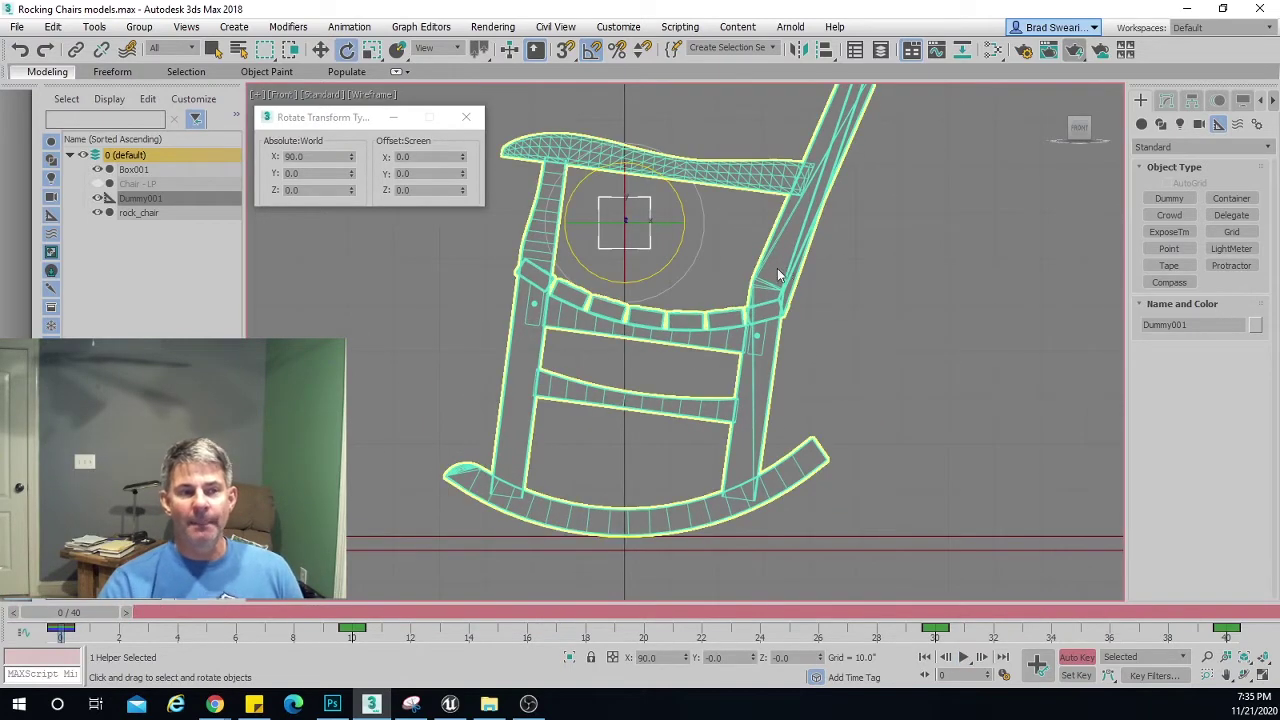
Close the rotation type-in and open the Curve Editor for the dummy helper, keeping the chair in view below it.
click(468, 119)
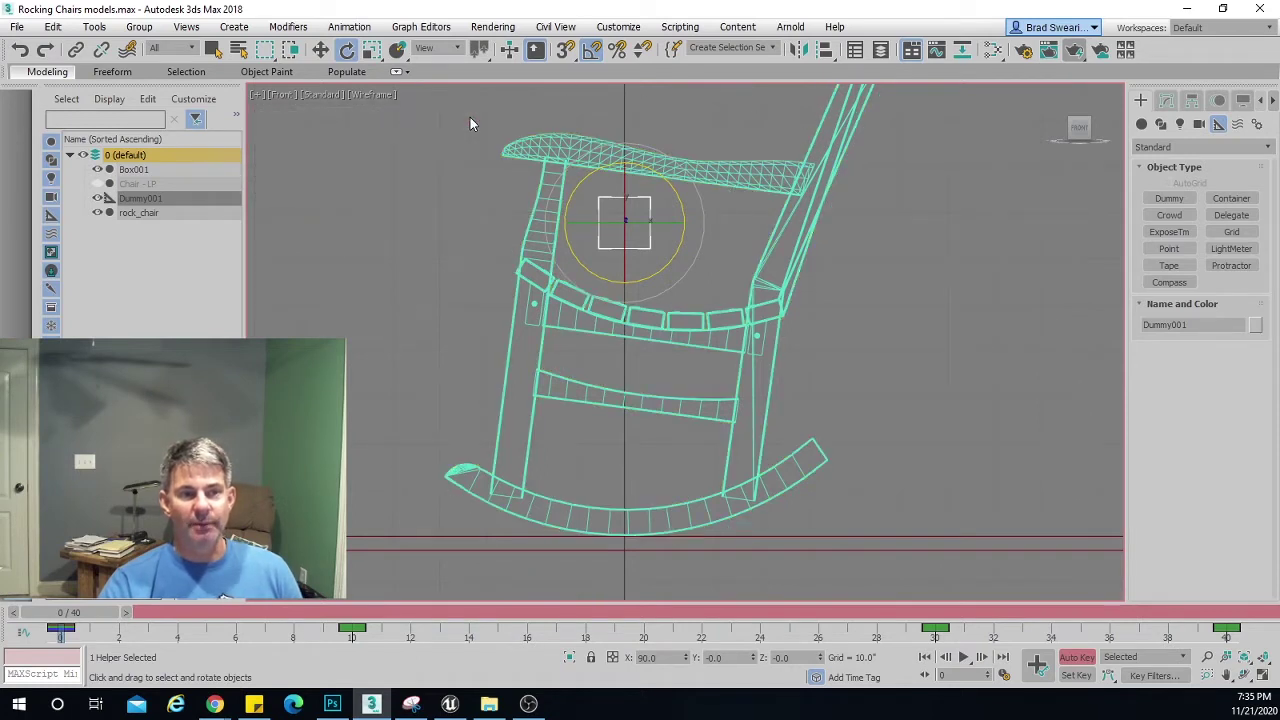
click(430, 28)
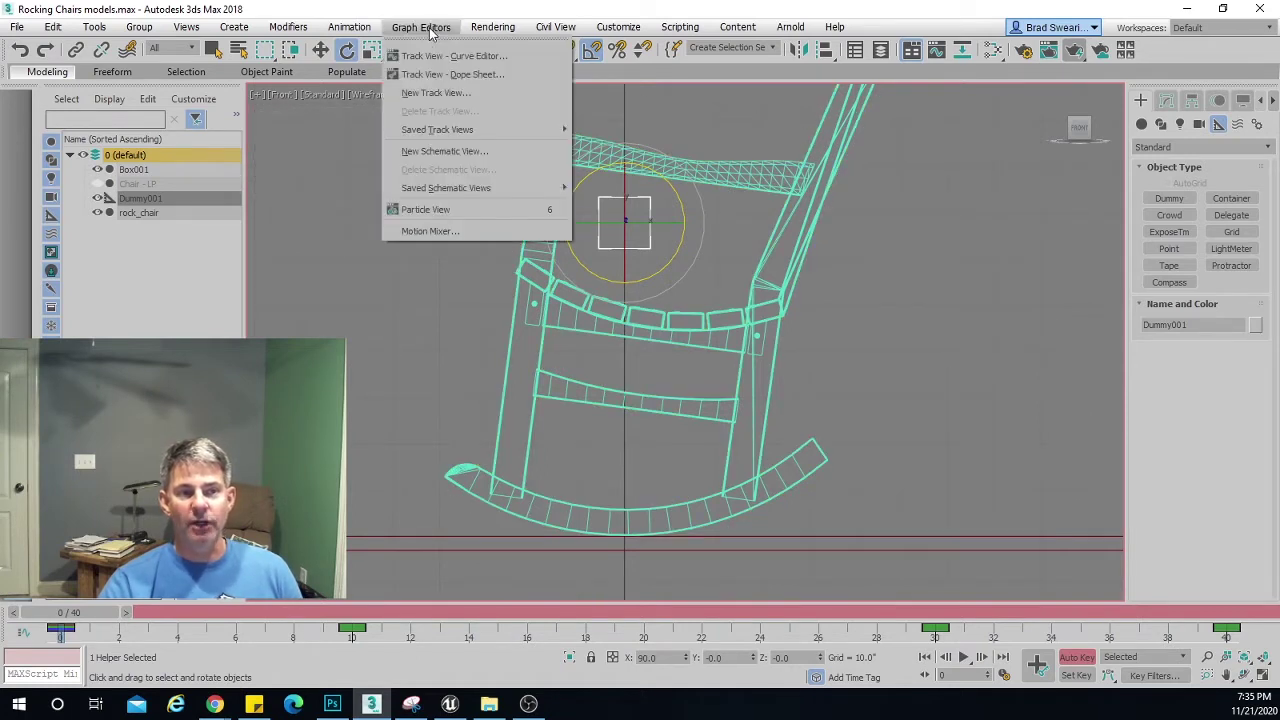
click(505, 60)
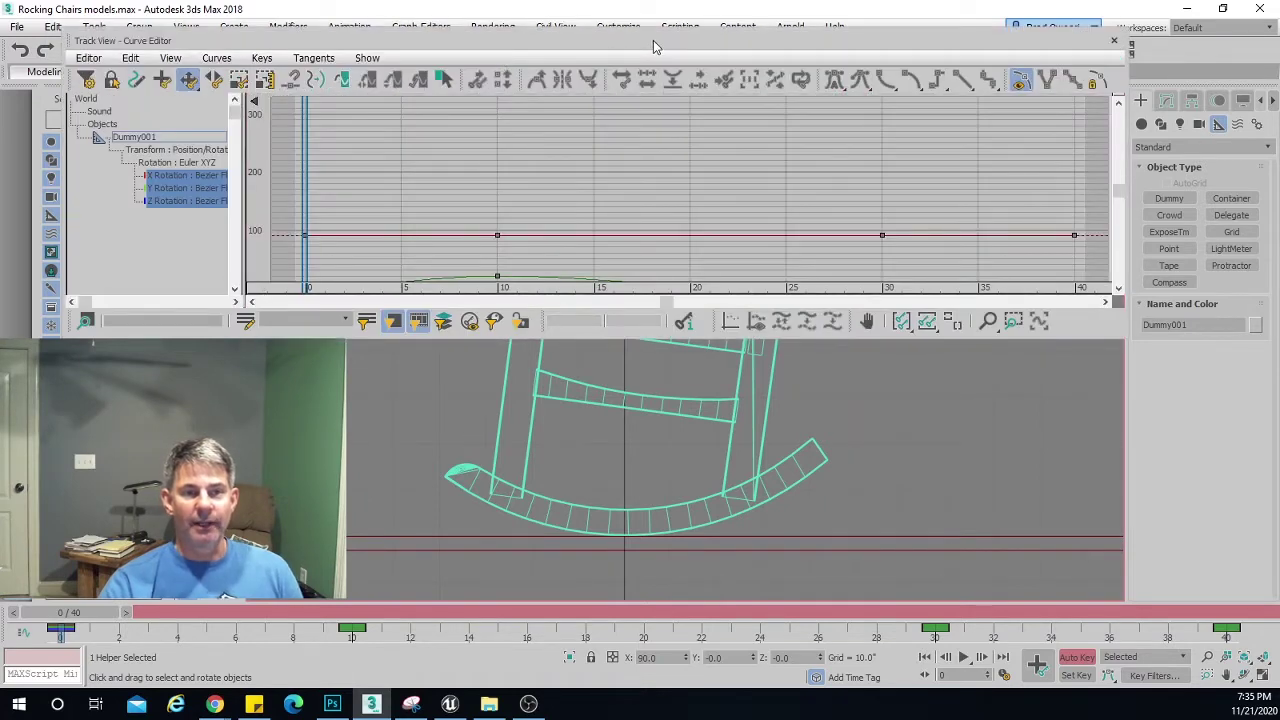
drag(655, 46, 700, 55)
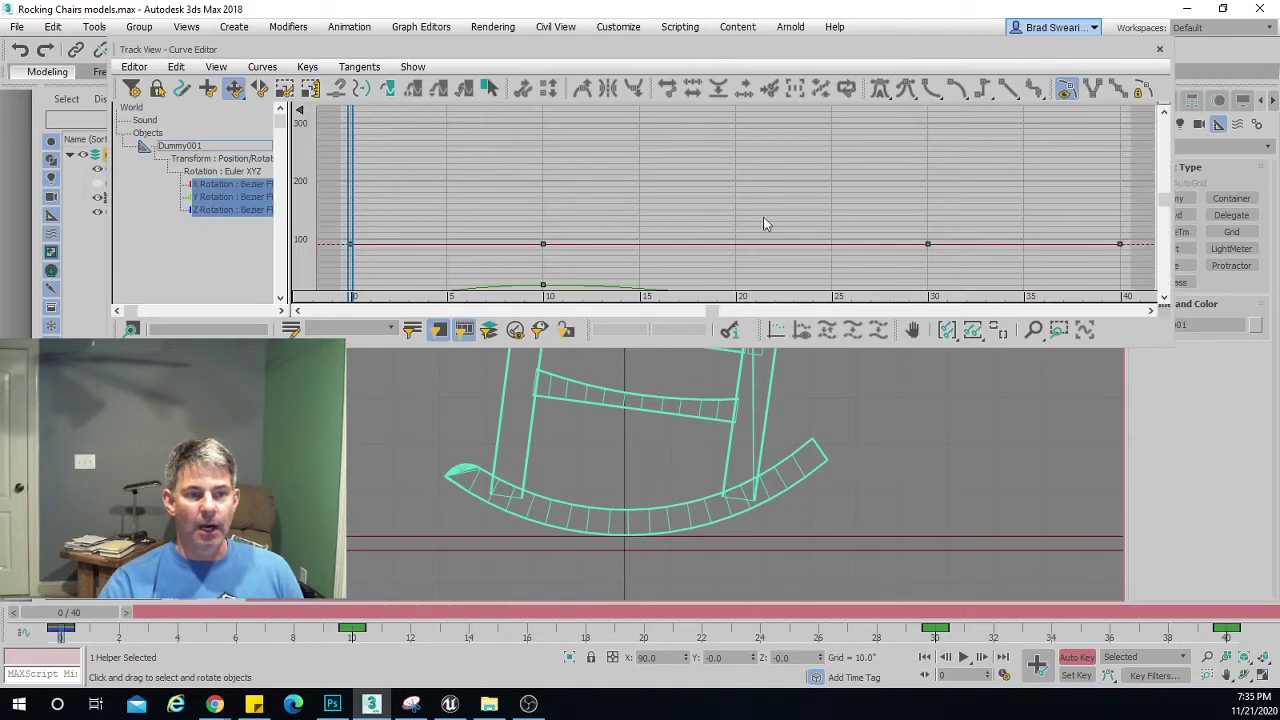
middle_drag(641, 405, 965, 487)
scroll(862, 458, down, 3)
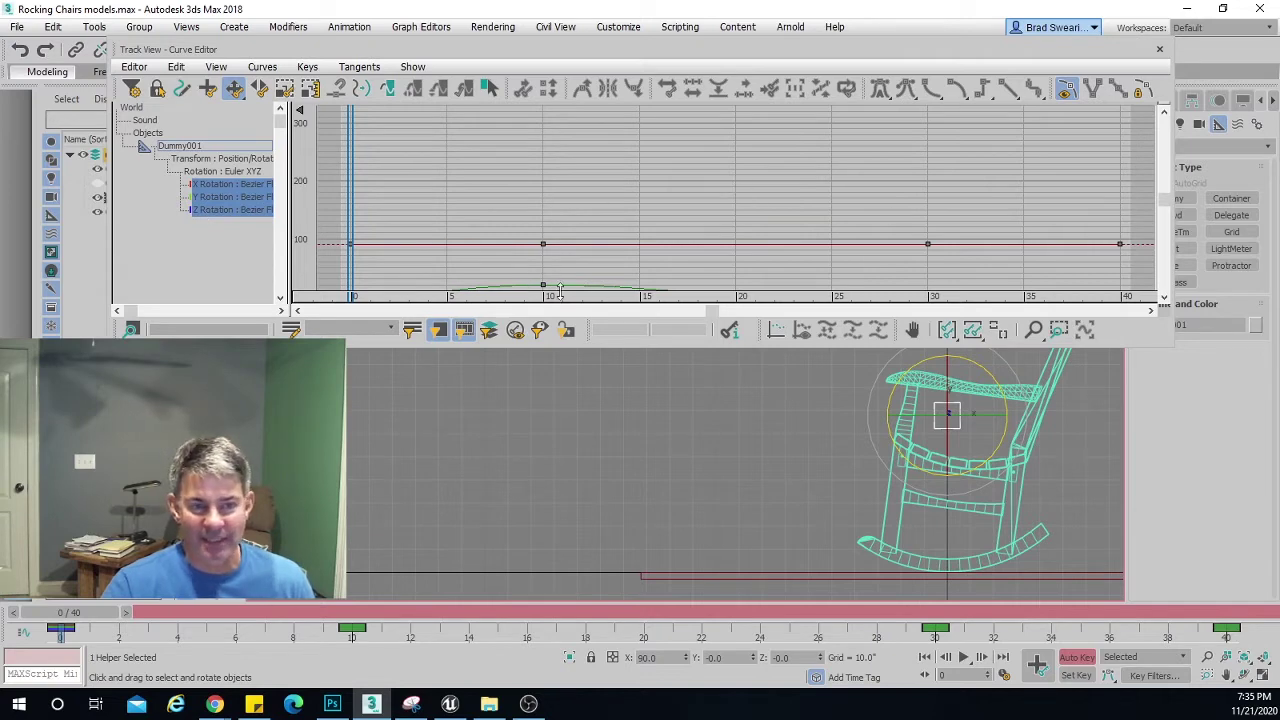
Isolate the dummy's Y Rotation curve in the Curve Editor and fit its full value range in the graph.
click(1002, 337)
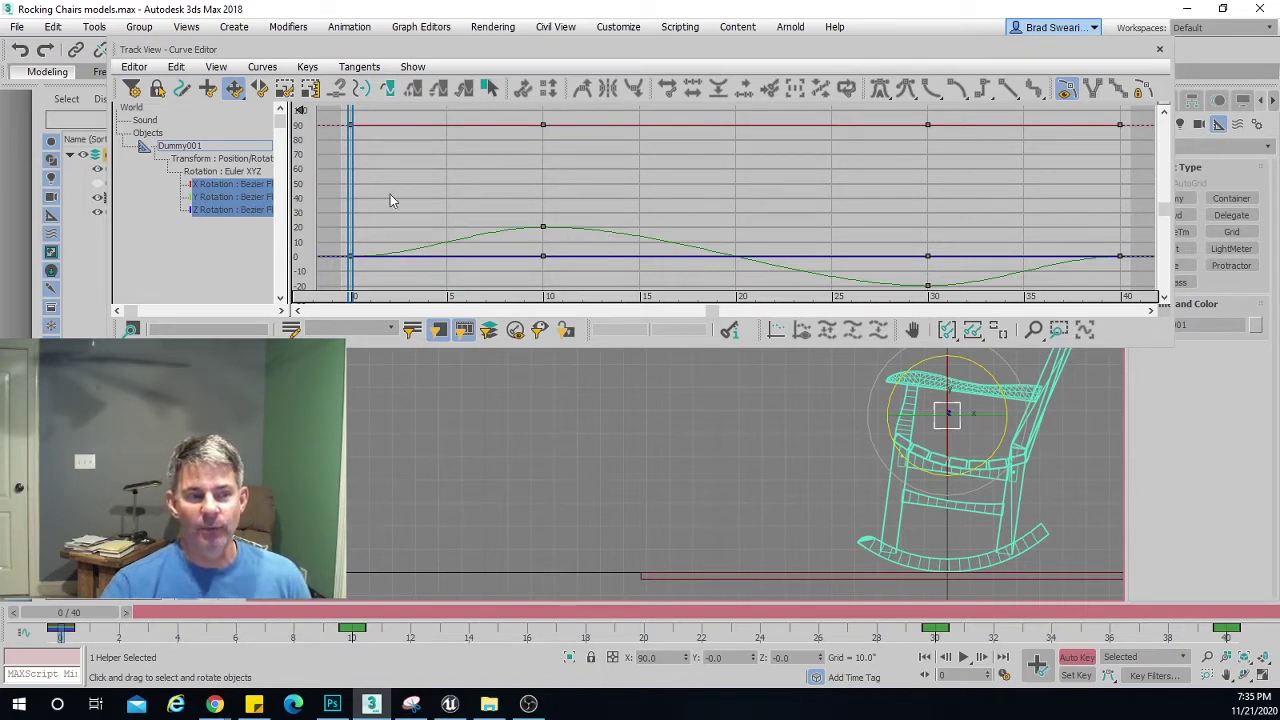
click(222, 198)
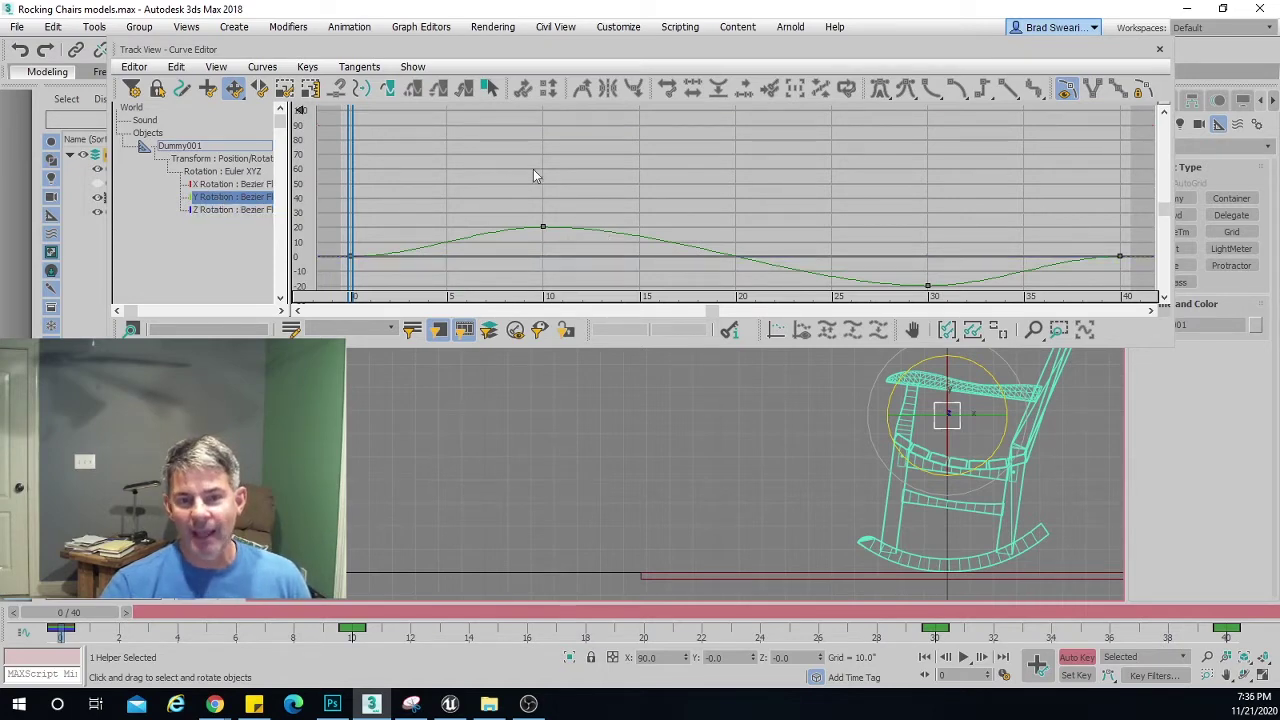
click(997, 332)
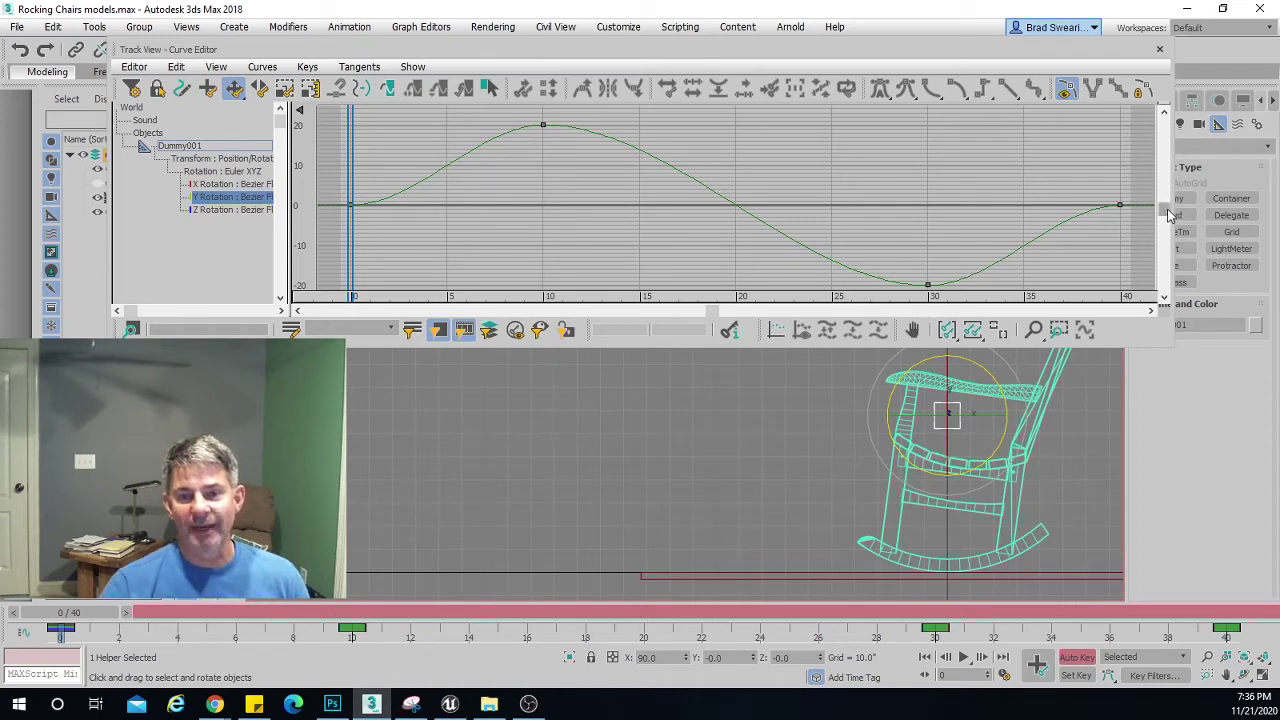
drag(1164, 207, 1168, 218)
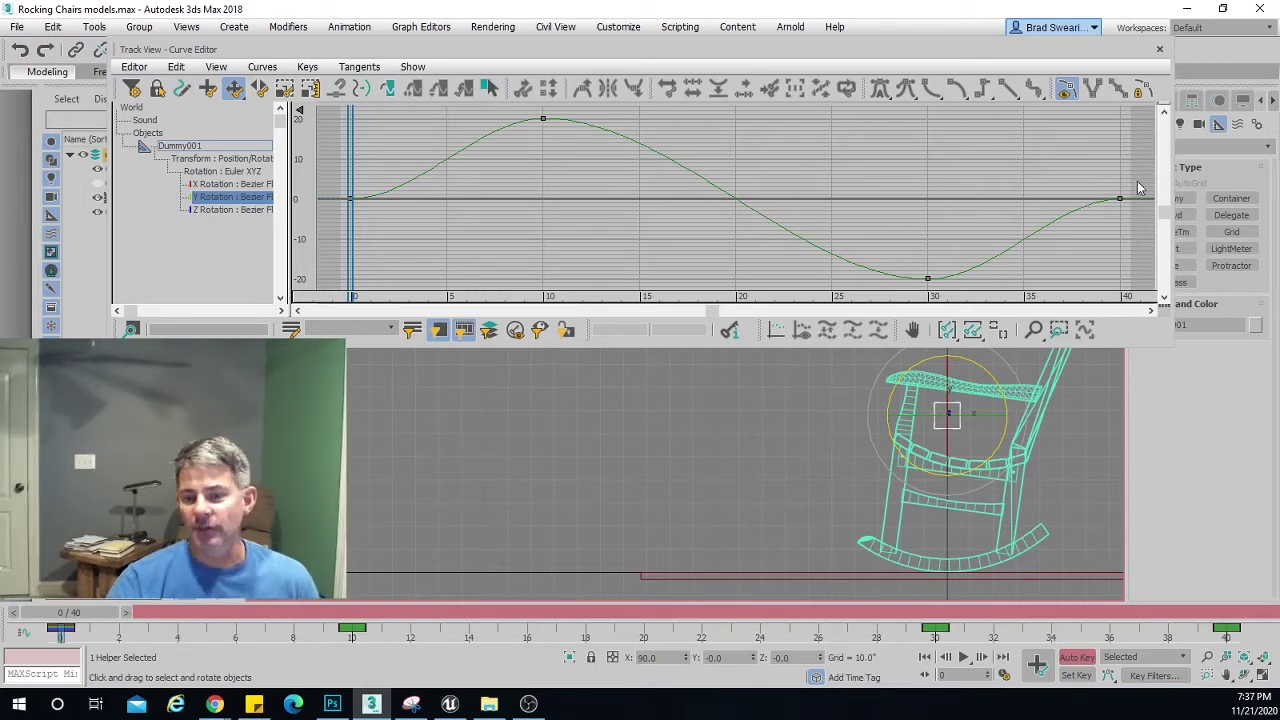
Change the In tangent of the Y Rotation key at frame 40 to Fast, so the curve steepens into the key.
drag(1145, 185, 1087, 235)
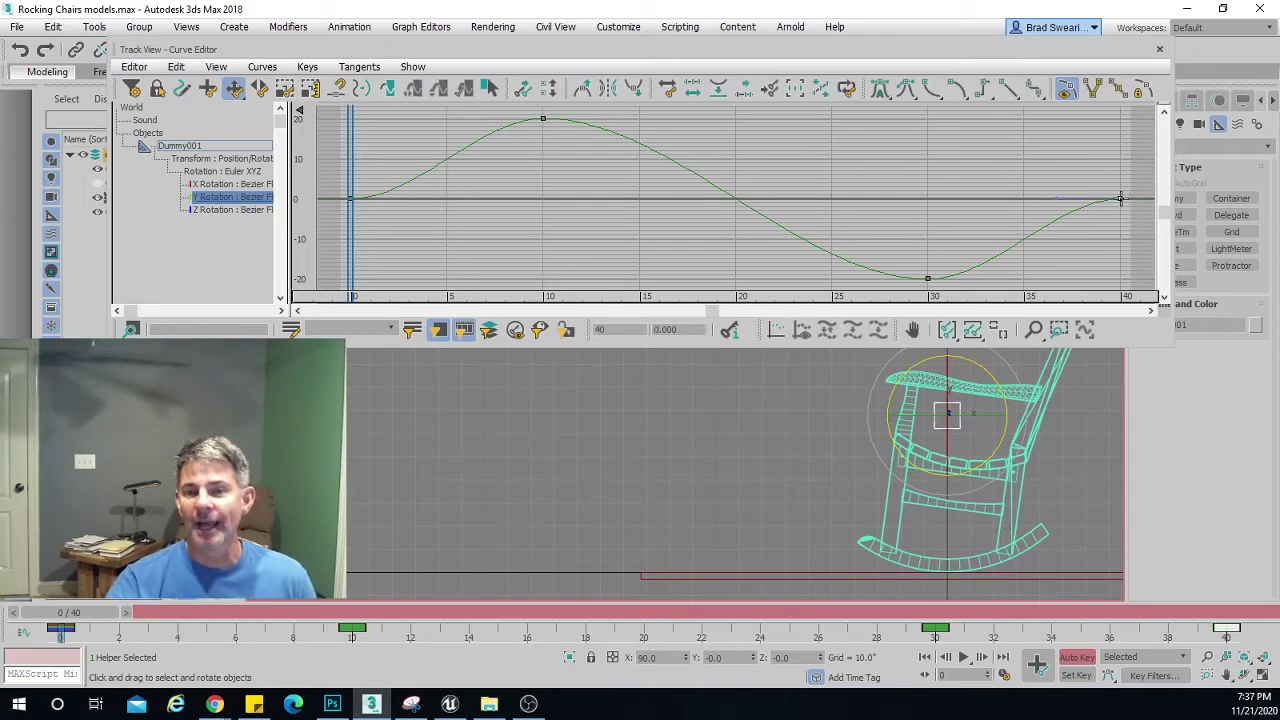
right_click(1120, 198)
drag(1104, 224, 906, 136)
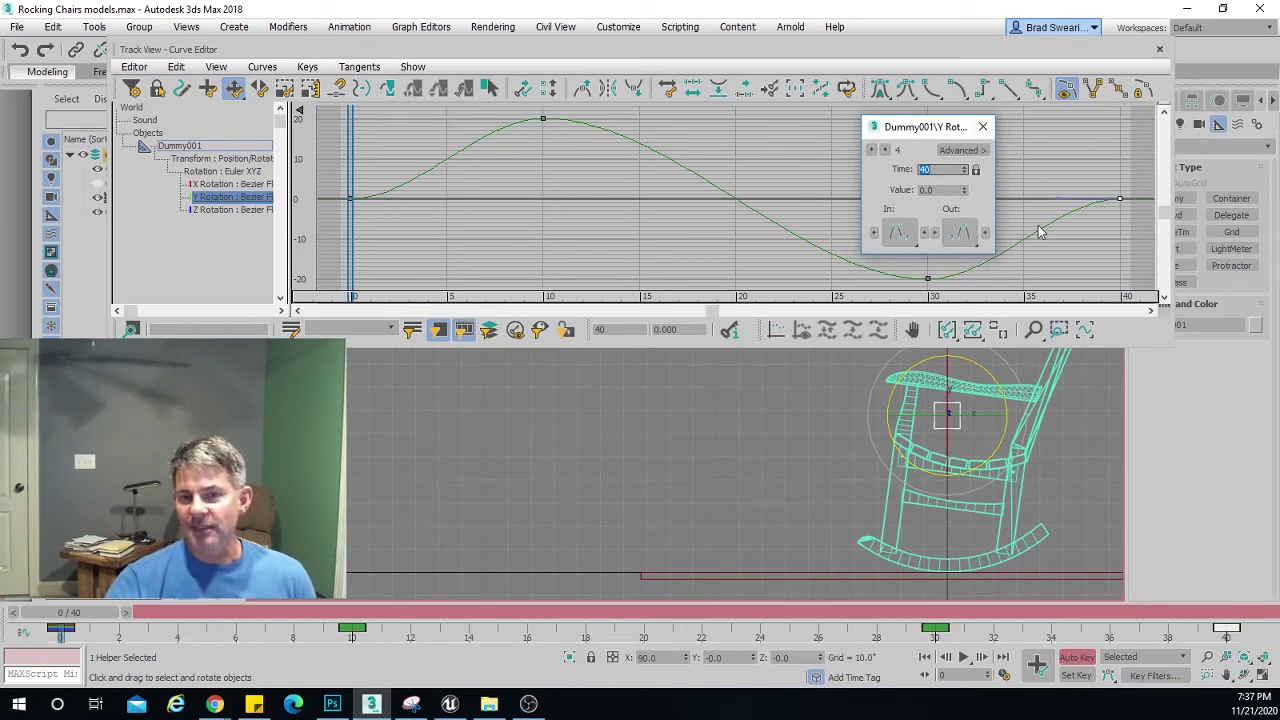
click(899, 234)
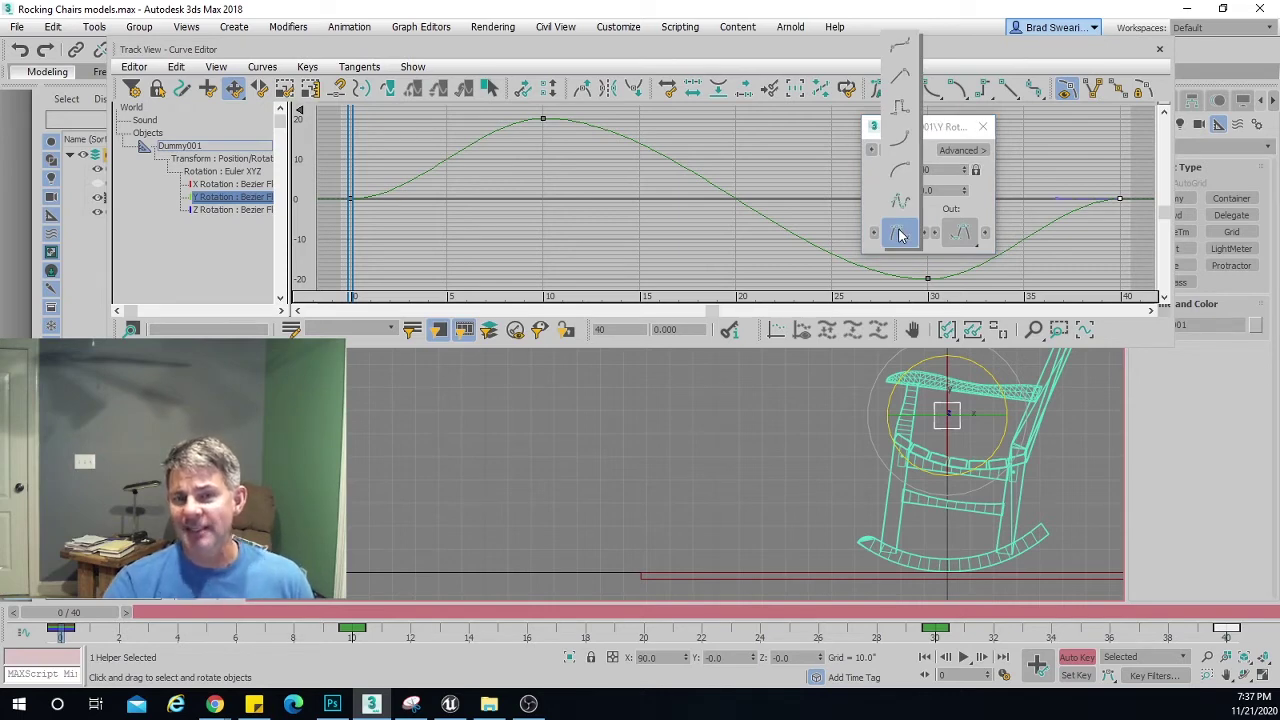
click(901, 143)
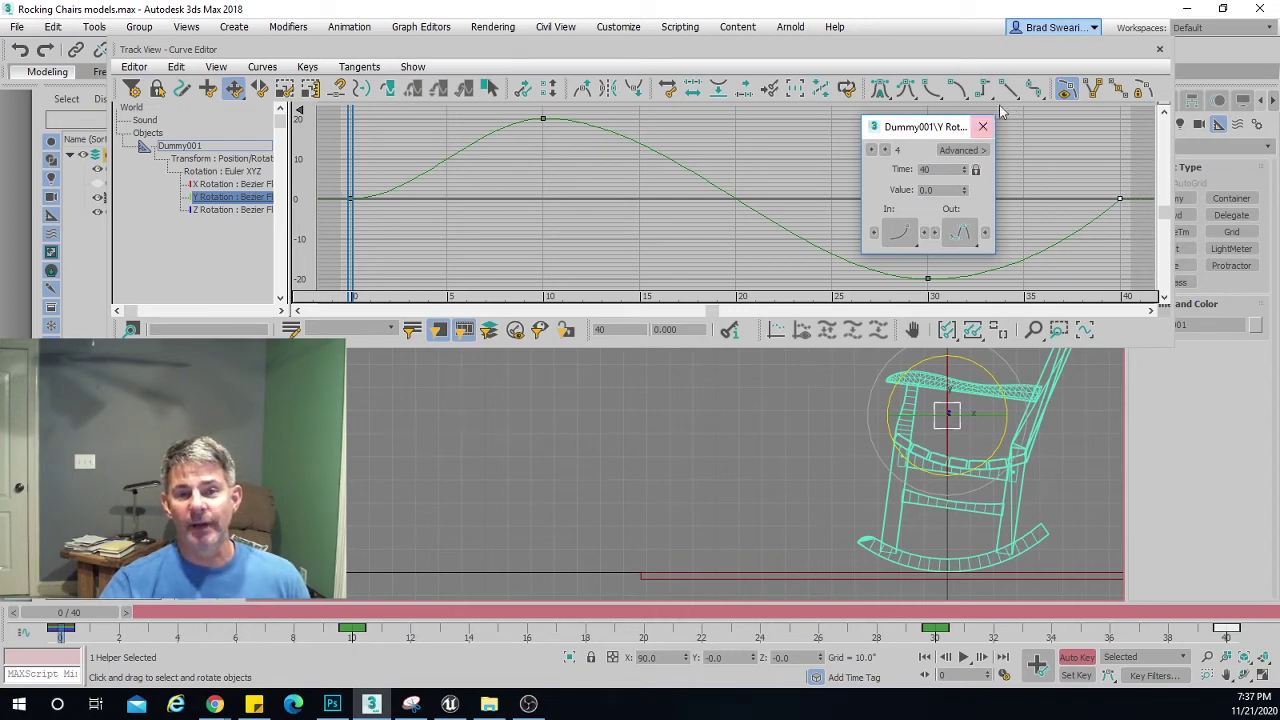
Change the Out tangent of the Y Rotation key at frame 0 to Fast, so the curve leaves the key steeply.
click(884, 150)
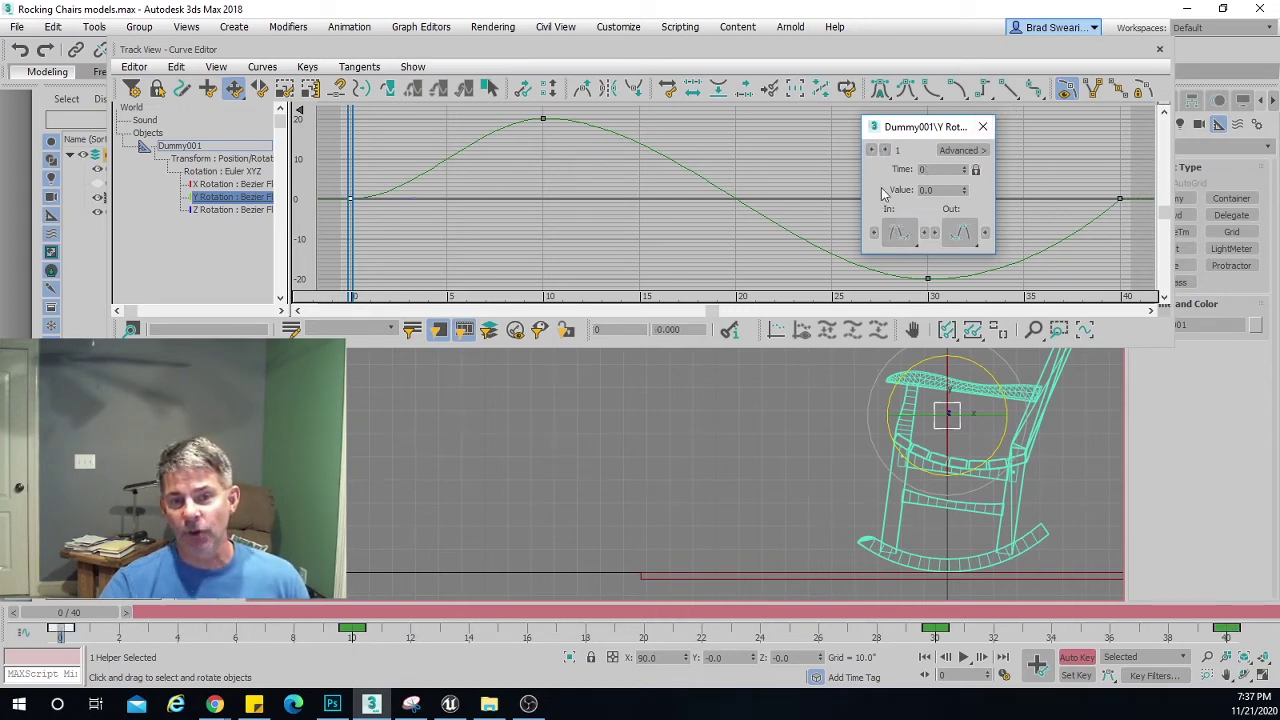
click(982, 126)
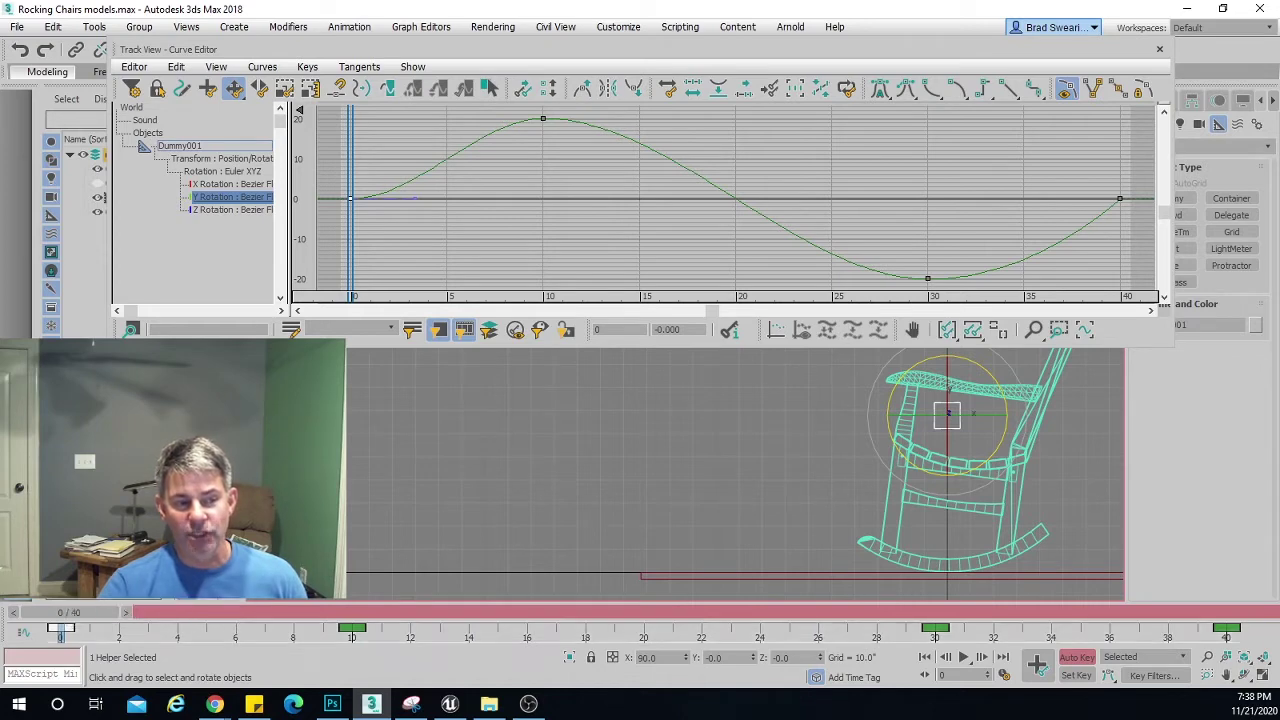
drag(330, 384, 361, 368)
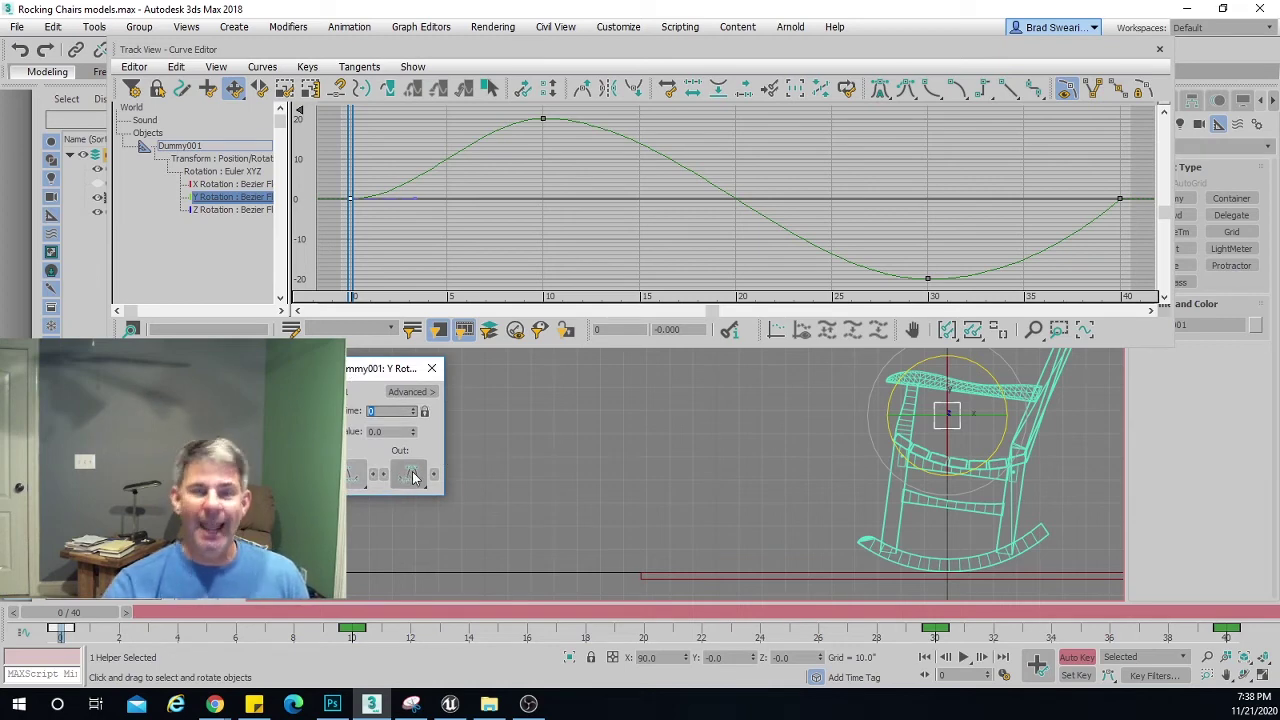
drag(415, 477, 416, 383)
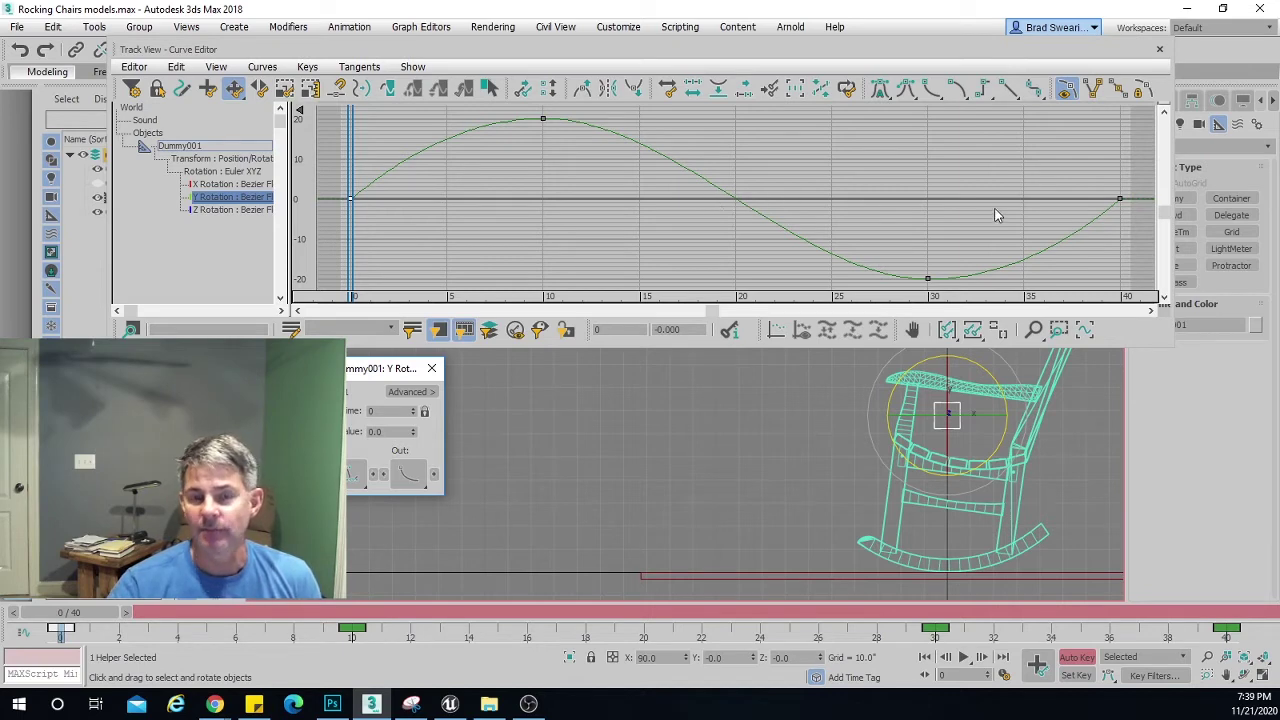
Close the Curve Editor and play back the rocking loop in the Front view to check its smoothness, then stop playback.
click(1160, 49)
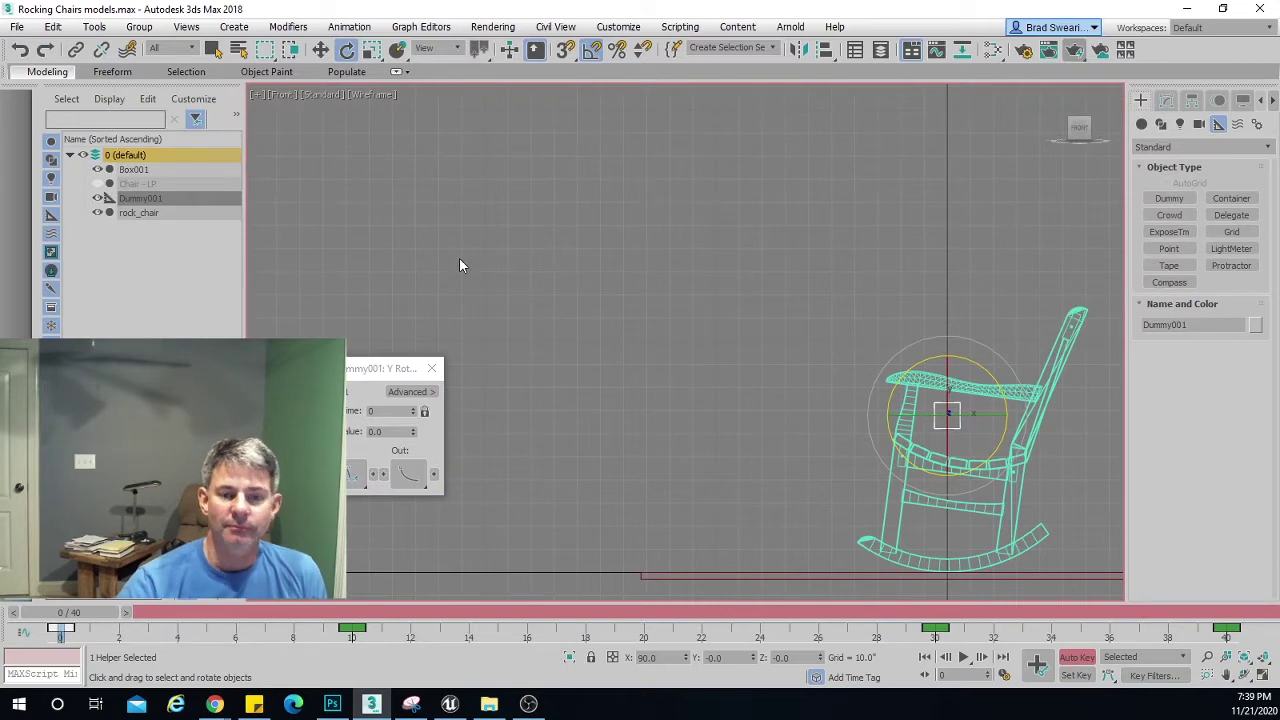
scroll(623, 323, up, 2)
middle_drag(808, 408, 597, 296)
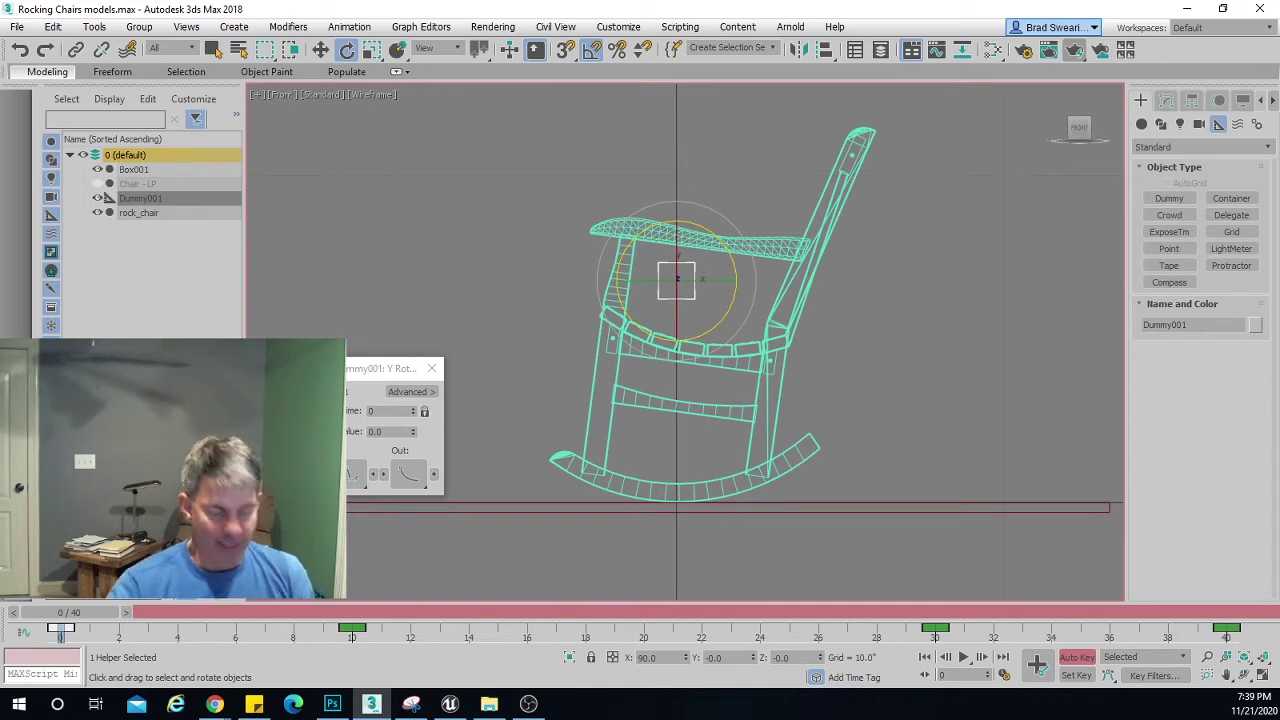
key(slash)
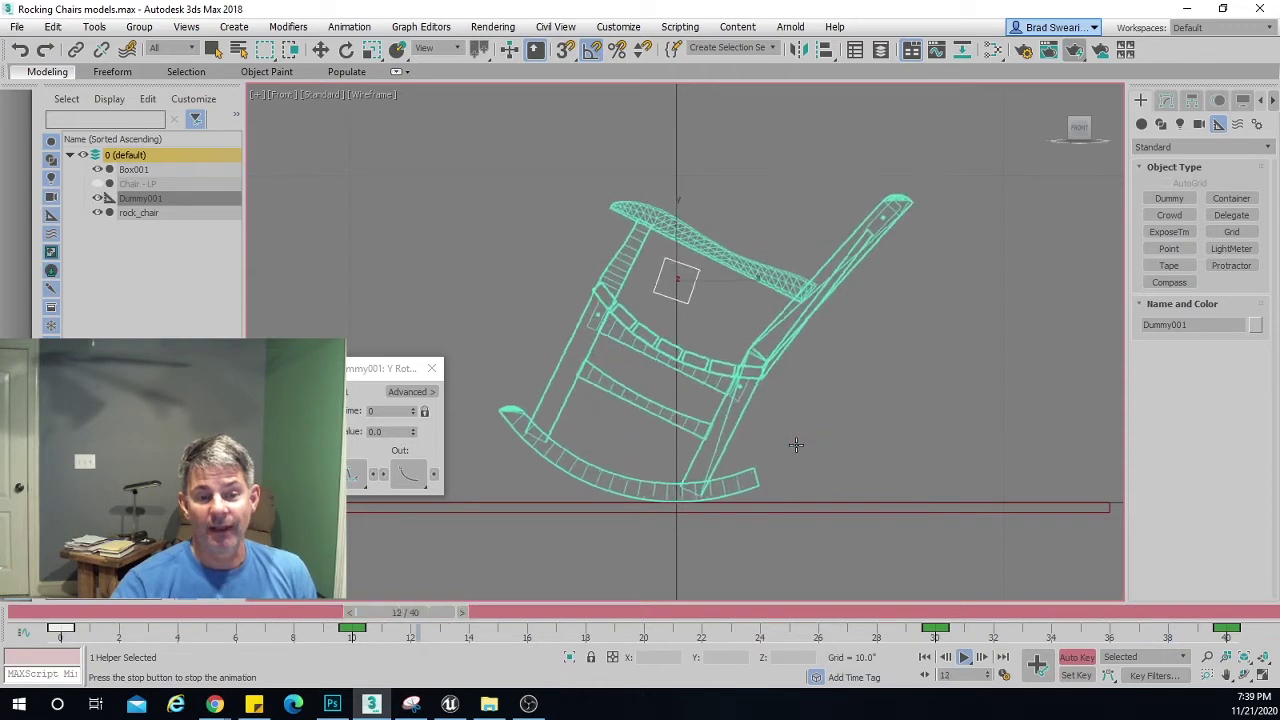
key(slash)
key(e)
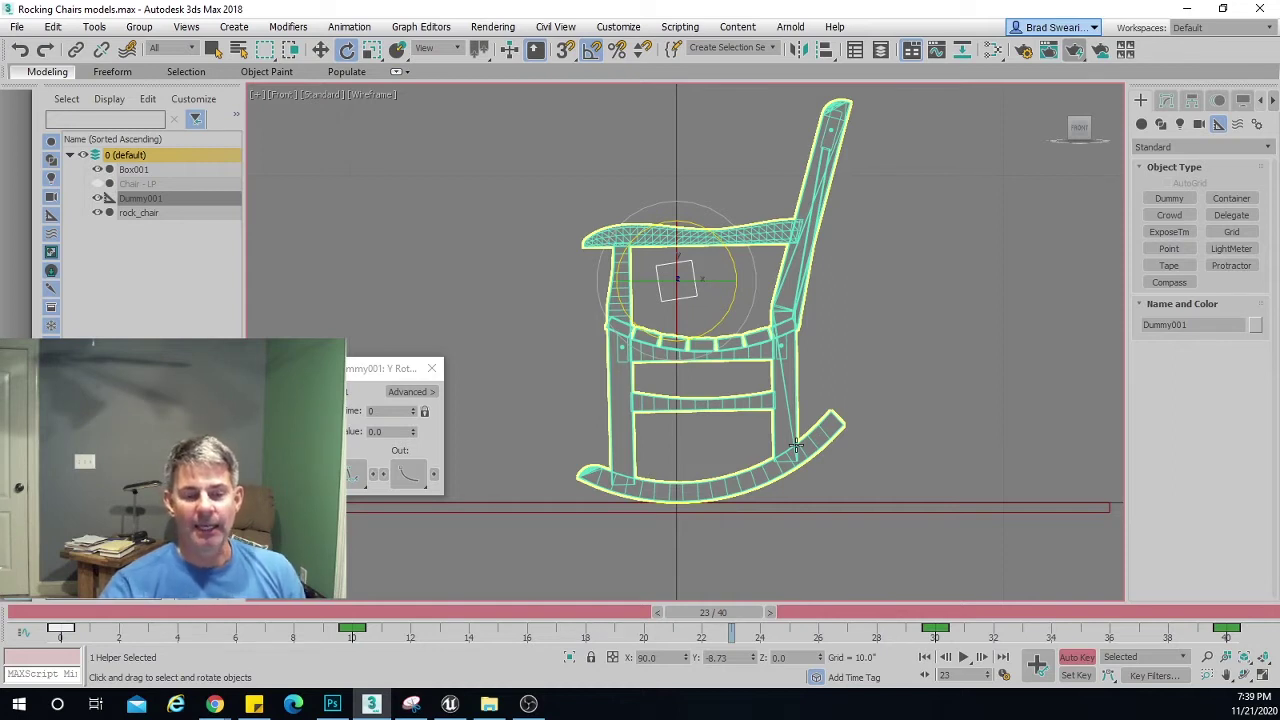
Step through the animation one frame at a time, back to frame 12 and forward again to frame 23.
key(comma)
key(comma)
key(comma)
key(comma)
key(comma)
key(comma)
key(comma)
key(comma)
key(comma)
key(comma)
key(comma)
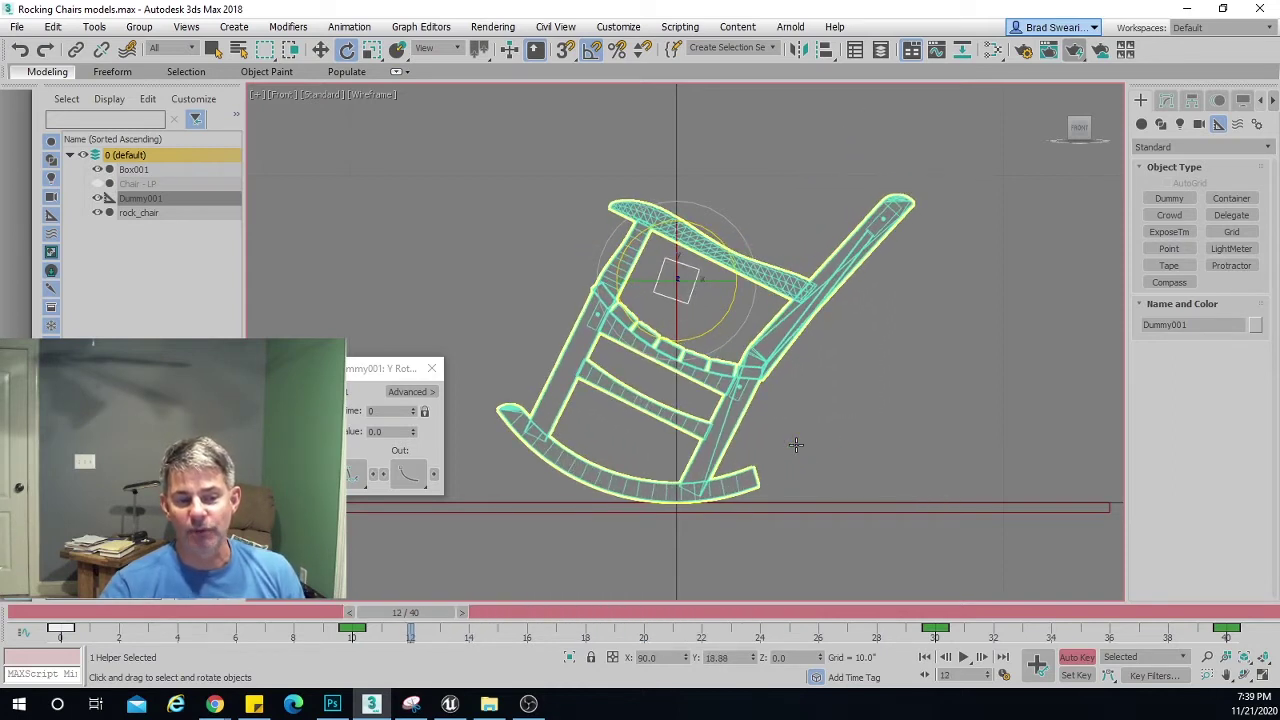
key(period)
key(period)
key(period)
key(period)
key(period)
key(period)
key(period)
key(period)
key(period)
key(period)
key(period)
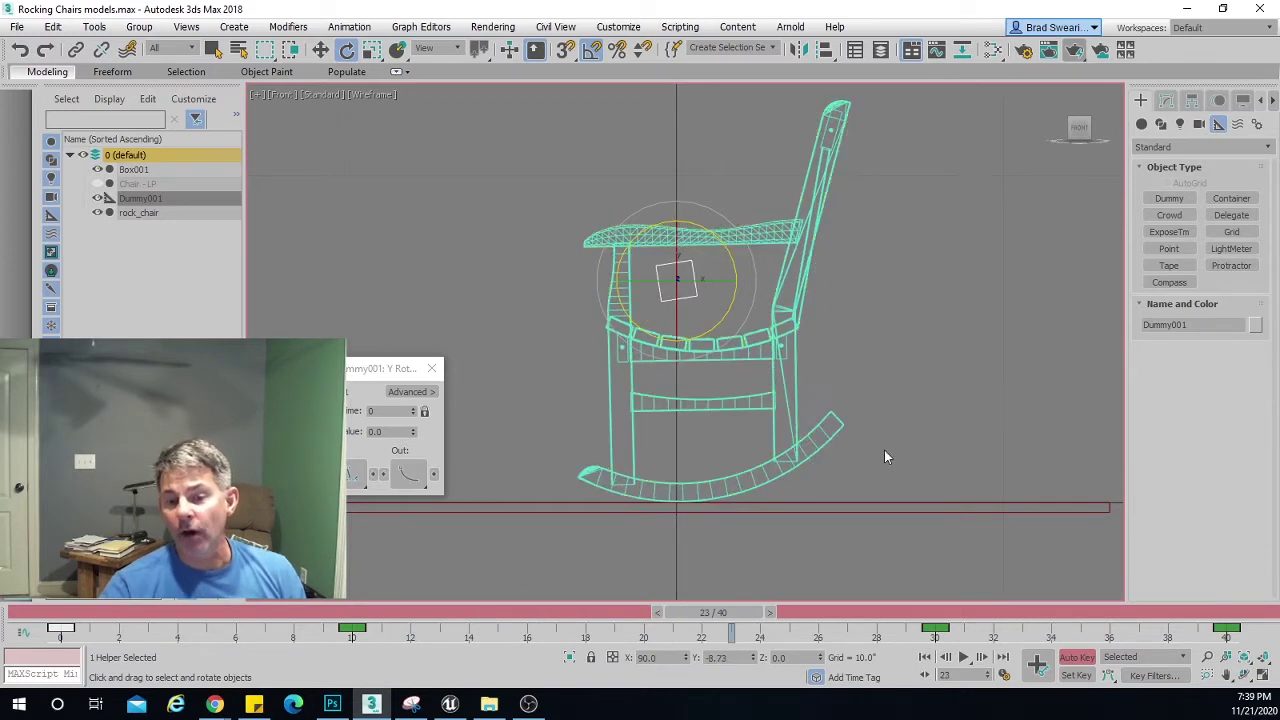
Turn on Key Mode, jump between the rotation keys at frames 10 and 0, and finish at frame 0 with the Move tool active.
click(925, 677)
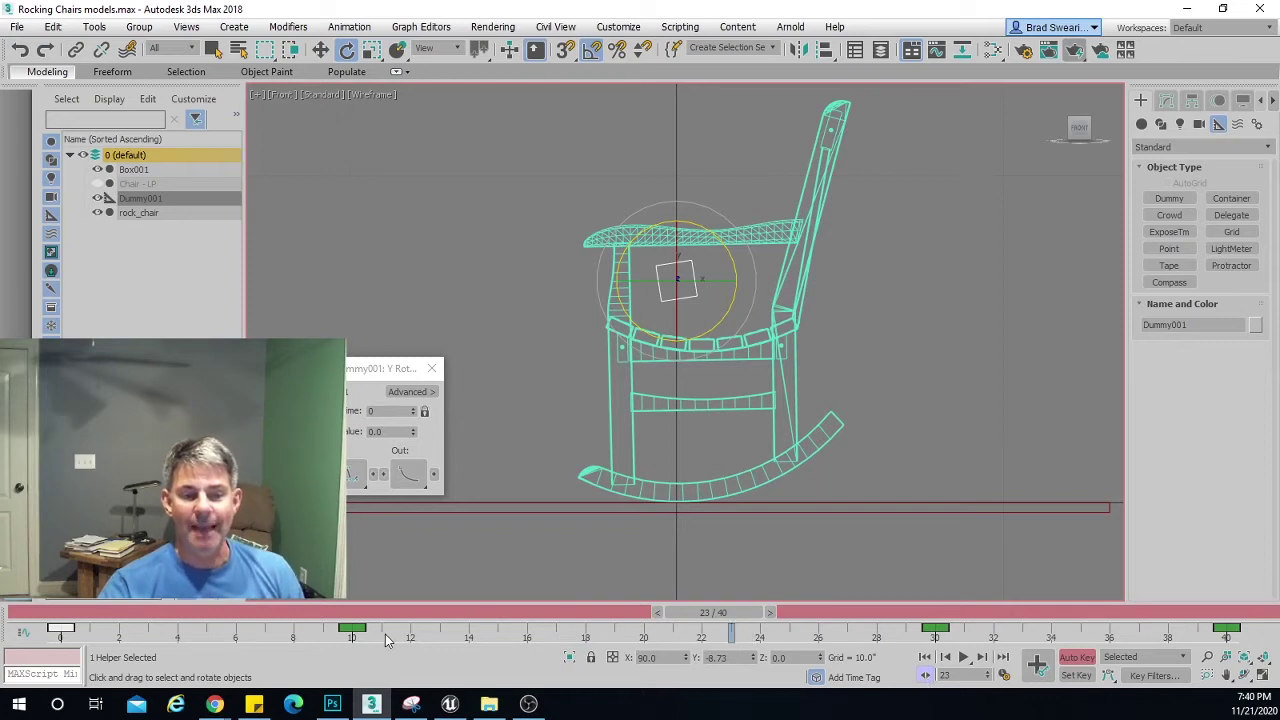
key(comma)
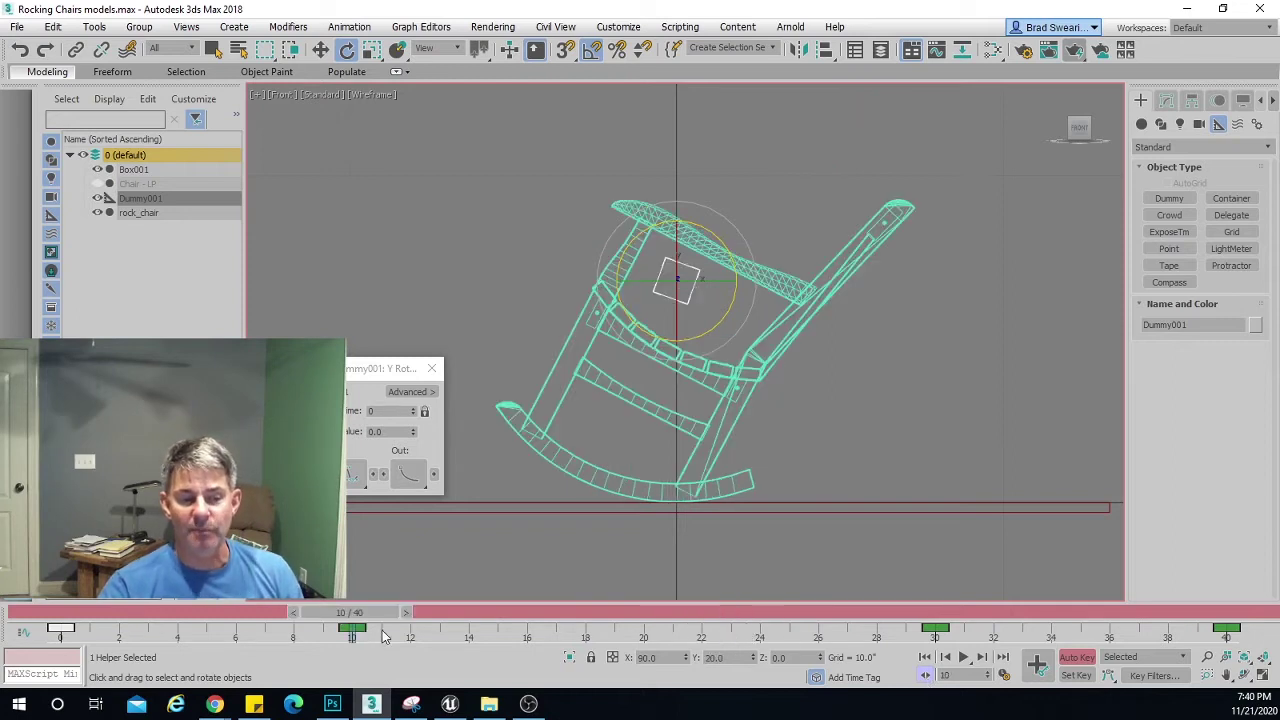
key(comma)
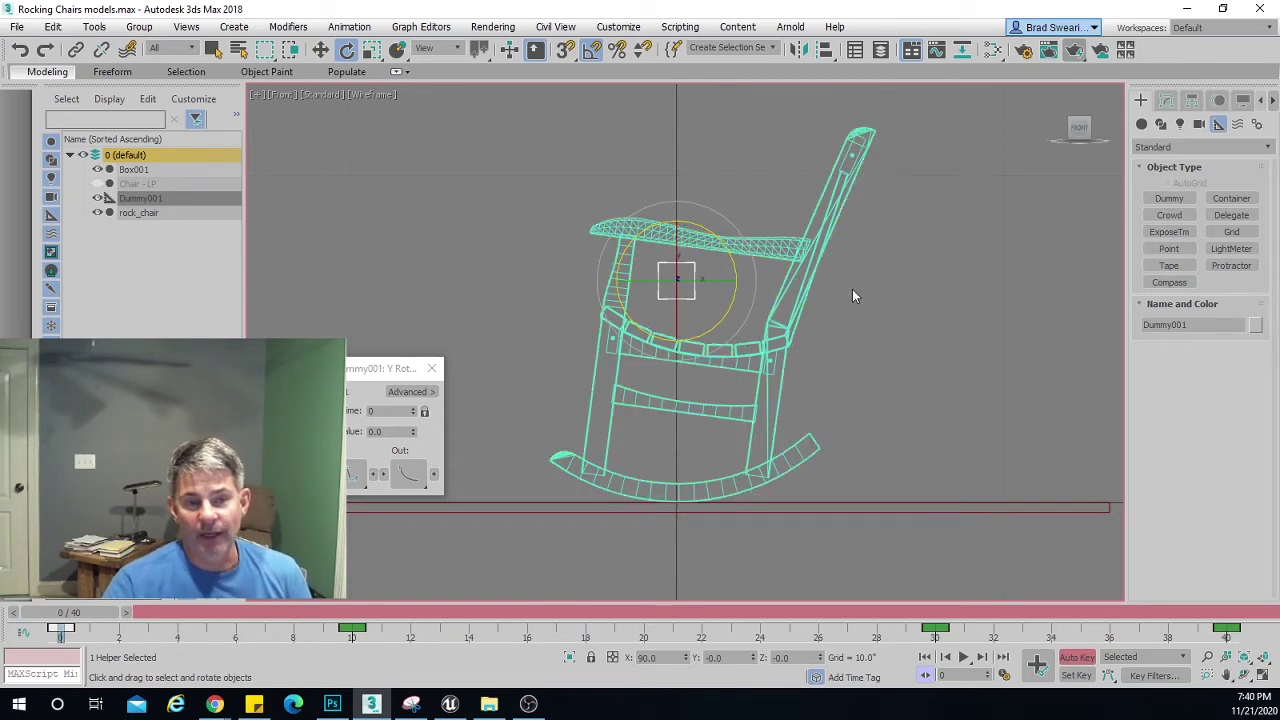
right_click(697, 298)
click(726, 312)
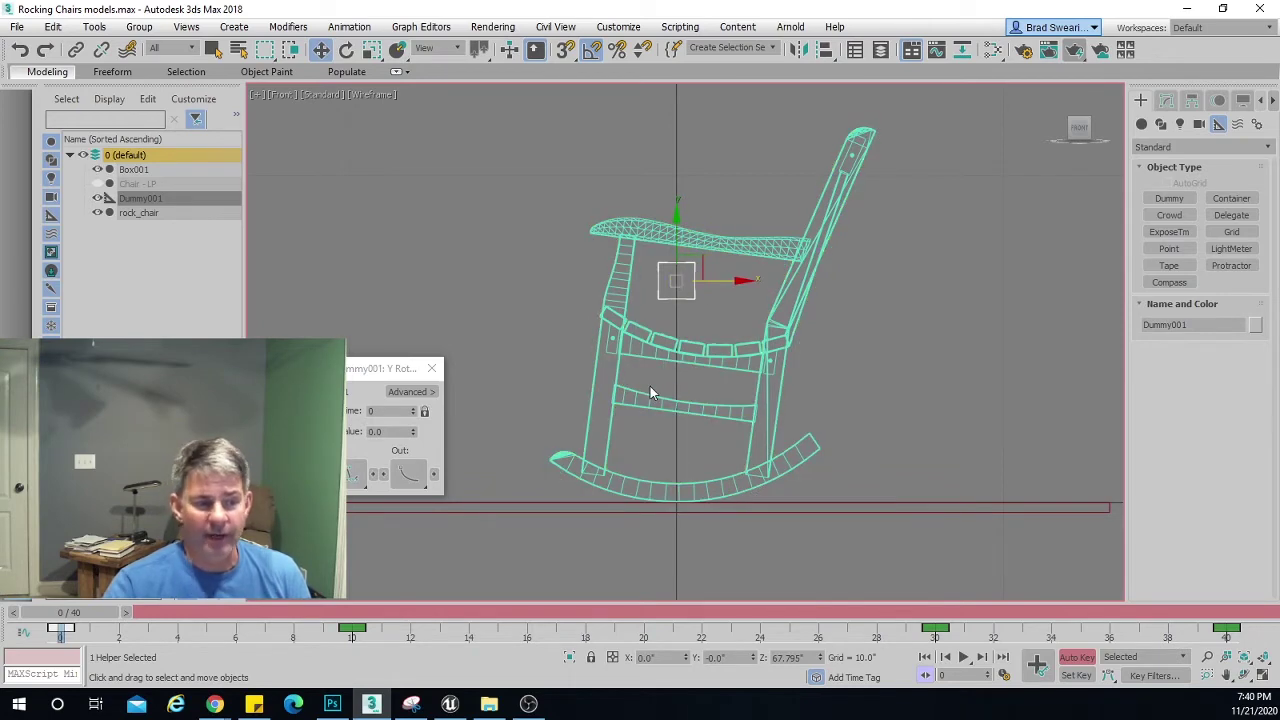
key(.)
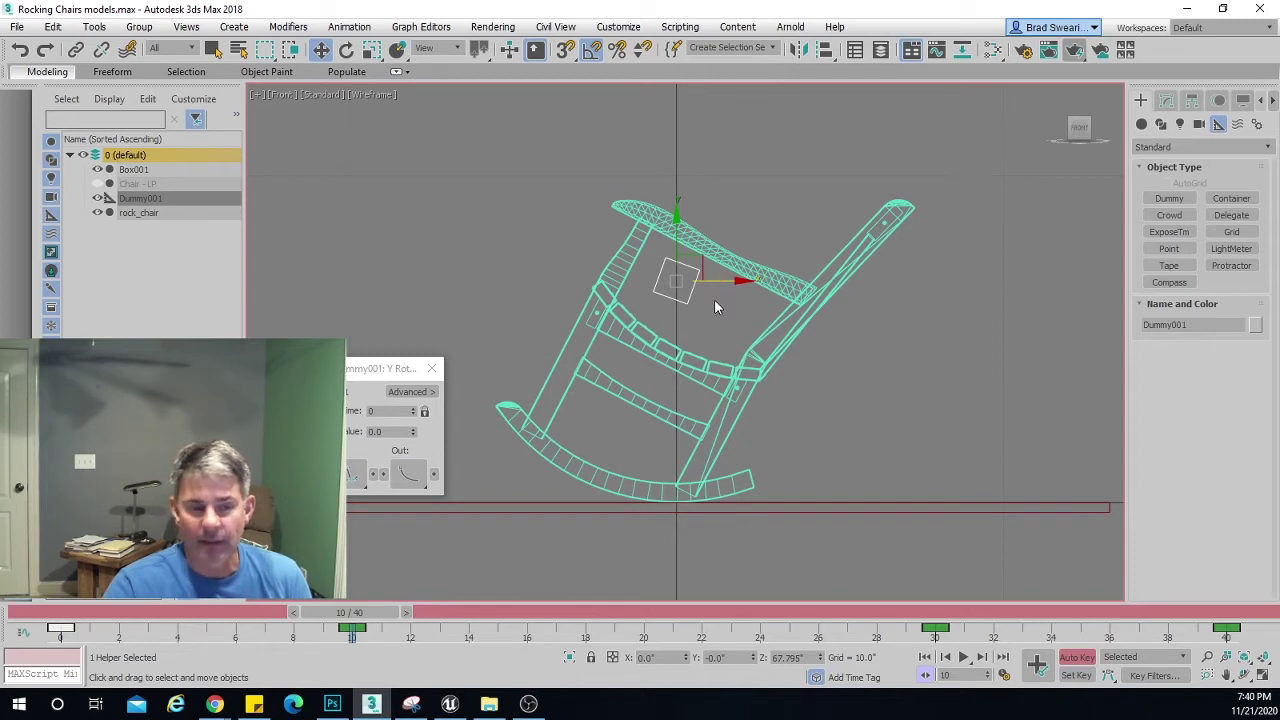
key(Home)
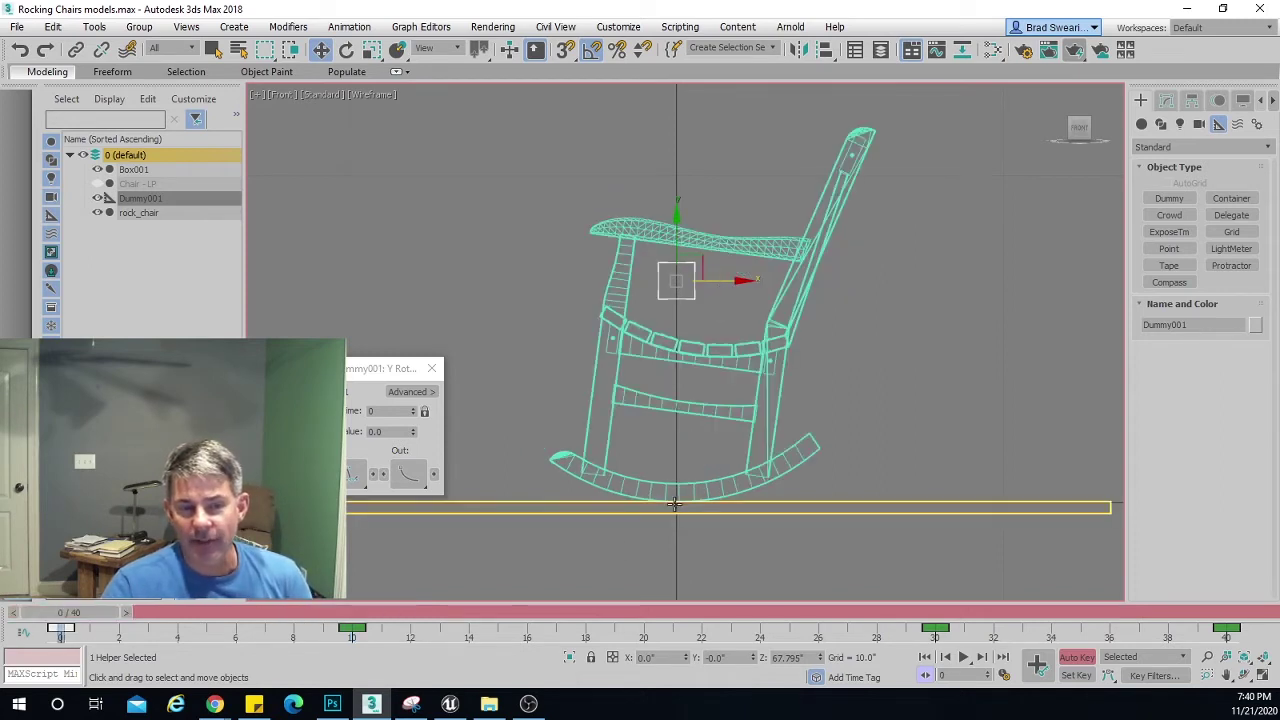
Create a second dummy helper over the middle of the chair's rocker in the Front view and activate the Move tool.
scroll(675, 503, up, 6)
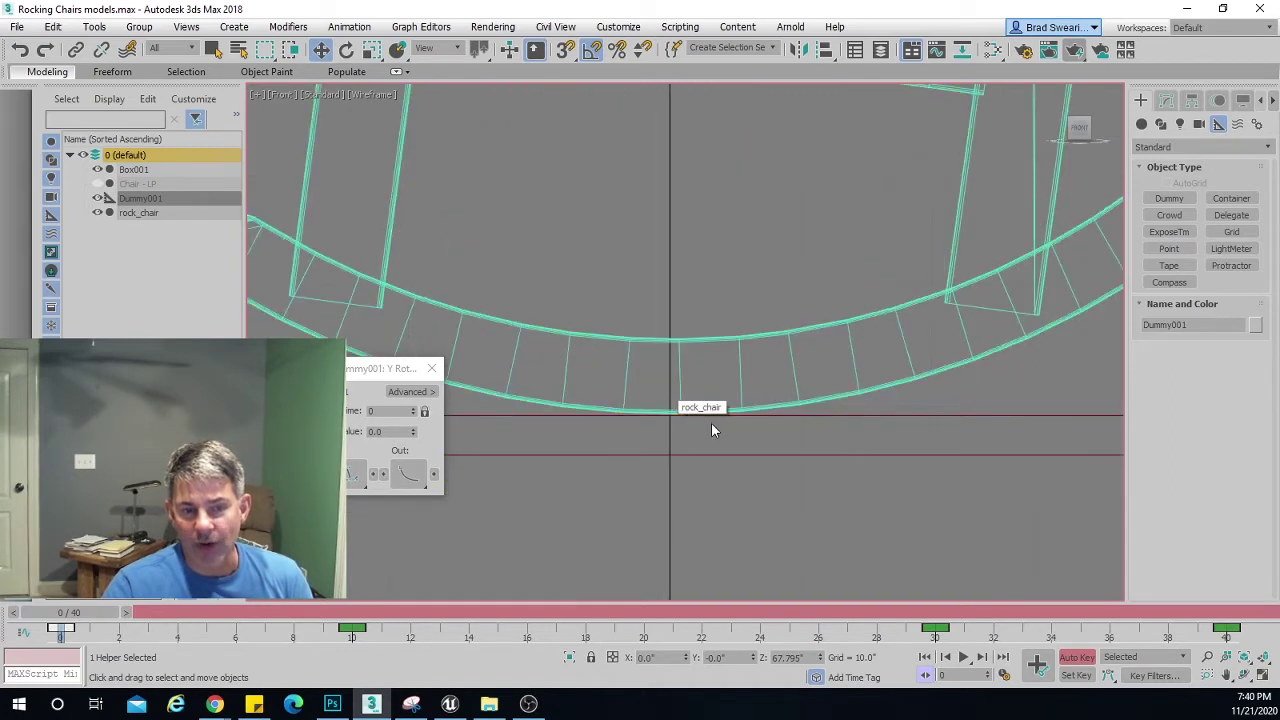
scroll(711, 428, up, 3)
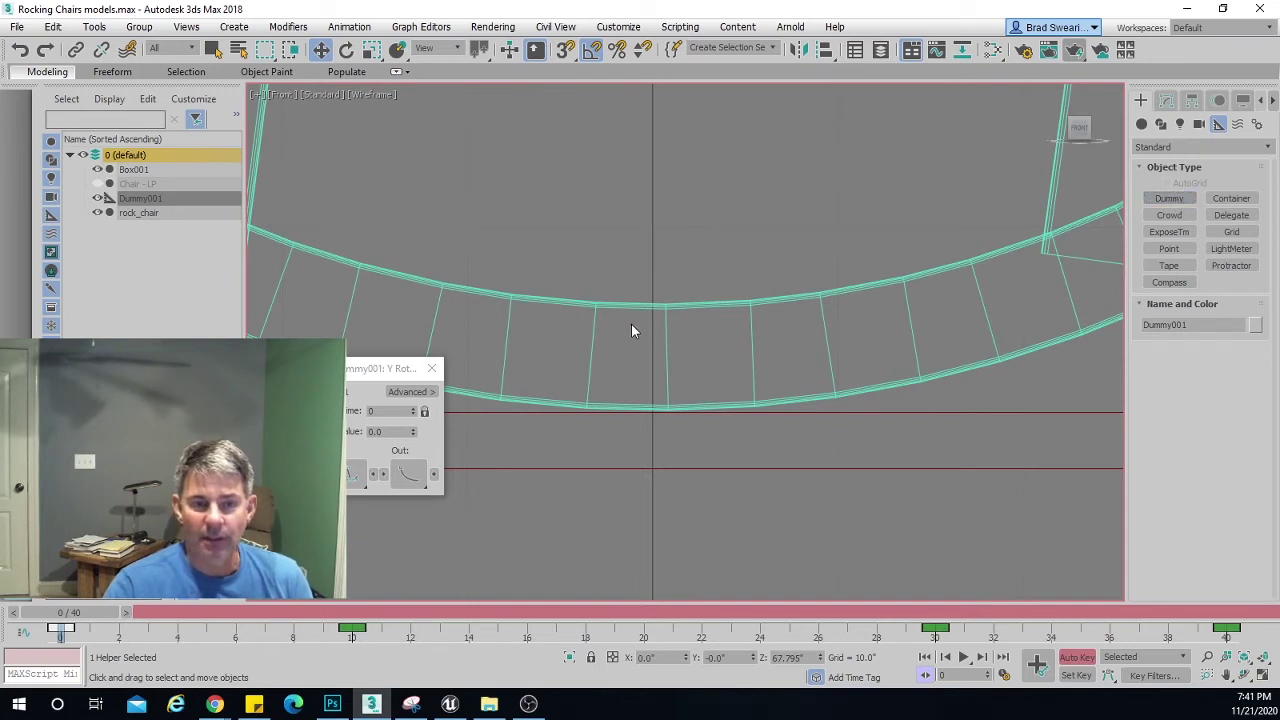
click(1167, 199)
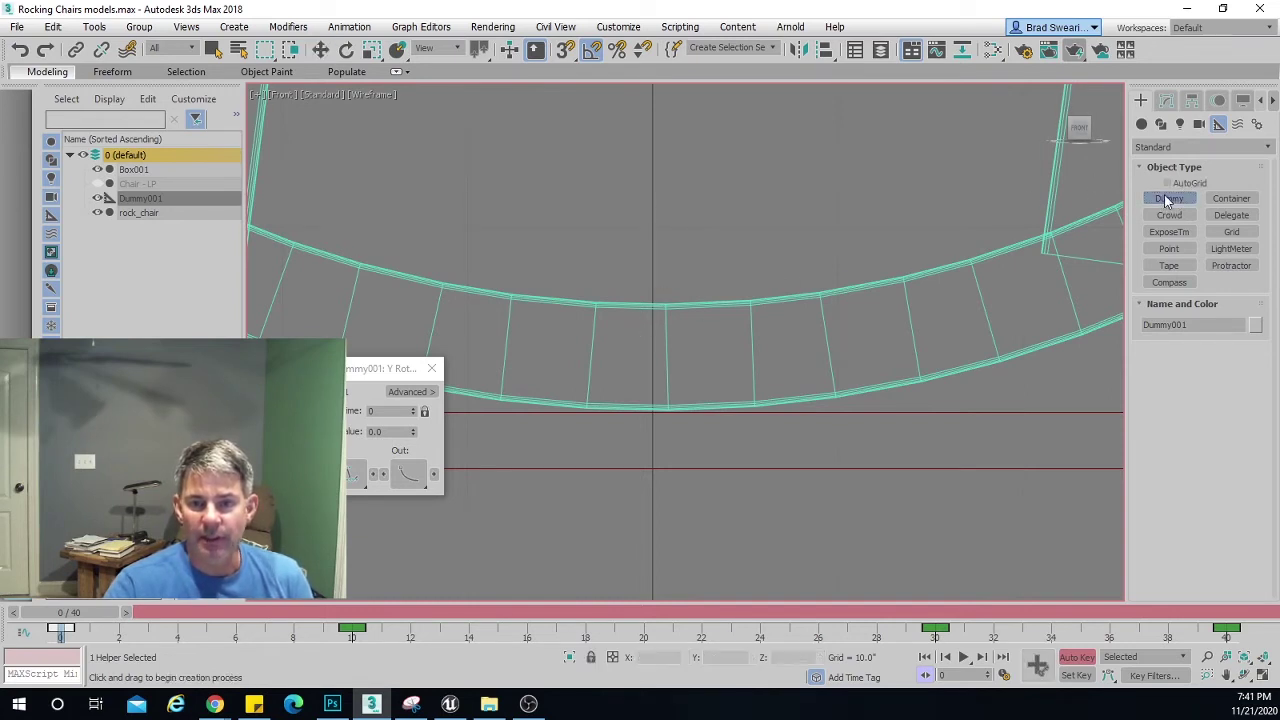
drag(640, 267, 676, 309)
key(w)
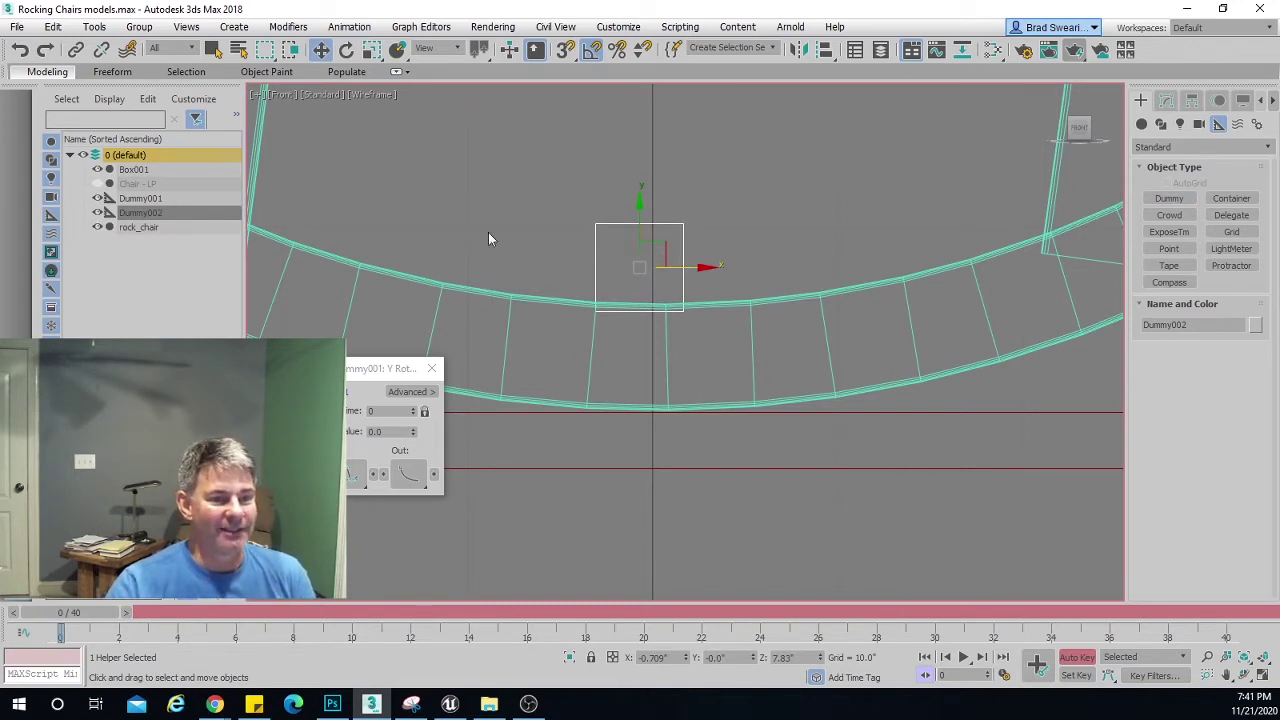
Center the new dummy at world X 0 and place it on the rocker's upper edge, at a Z of about 5.7".
click(435, 367)
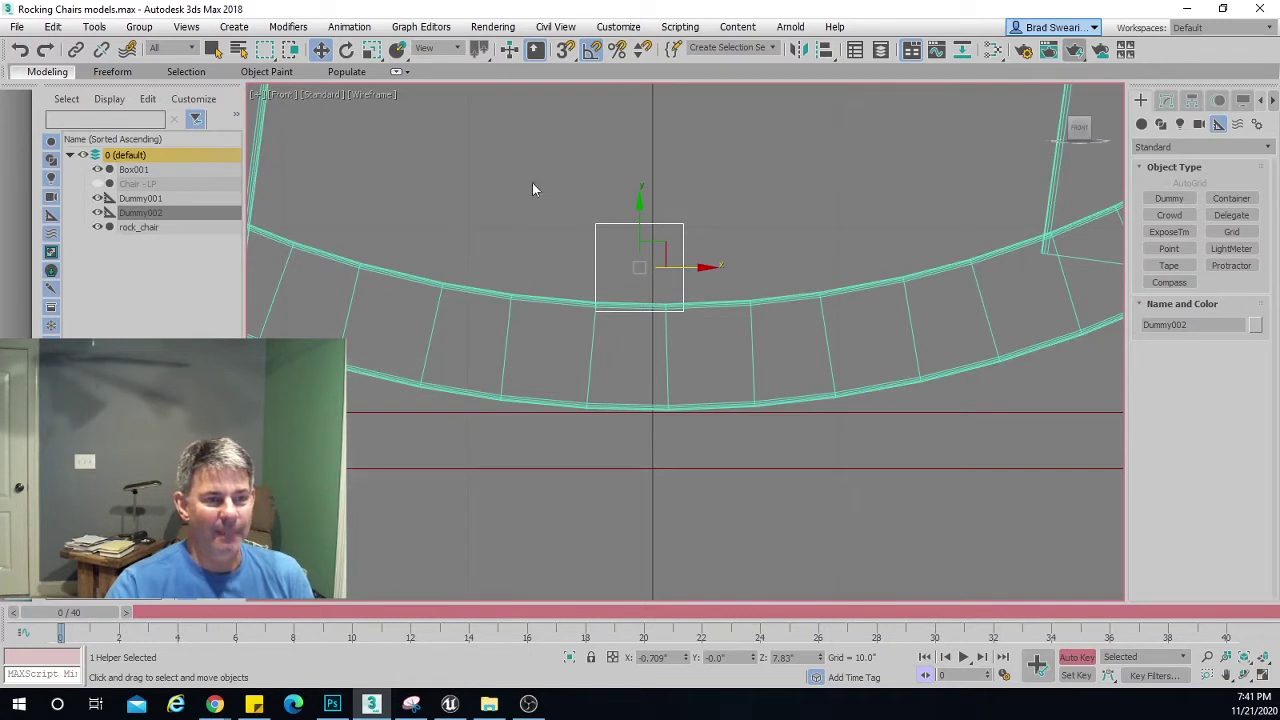
right_click(322, 55)
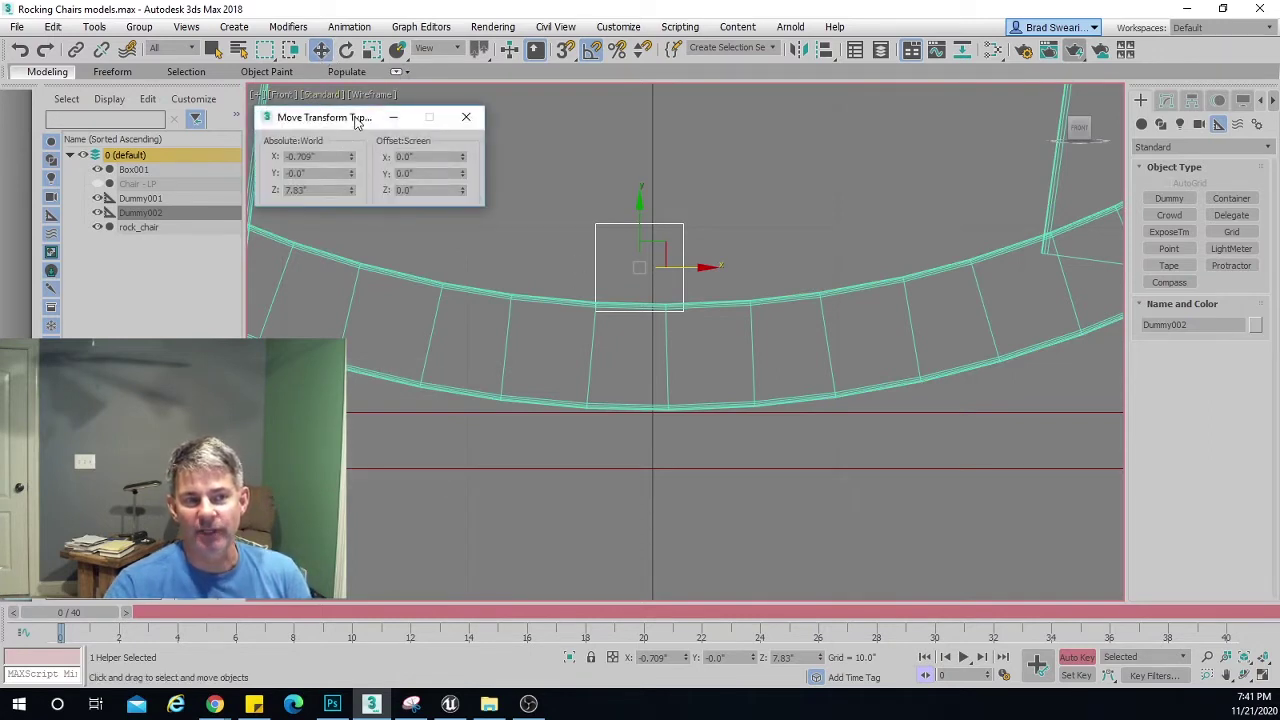
drag(356, 121, 361, 131)
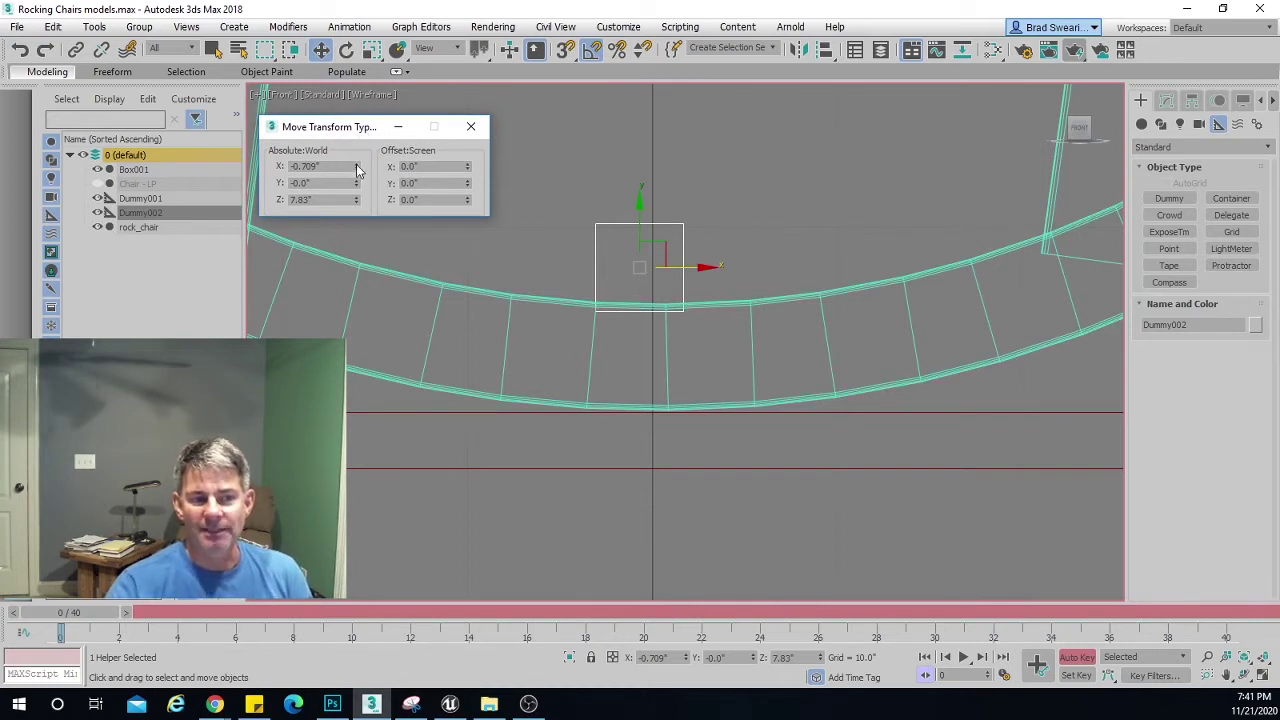
right_click(357, 168)
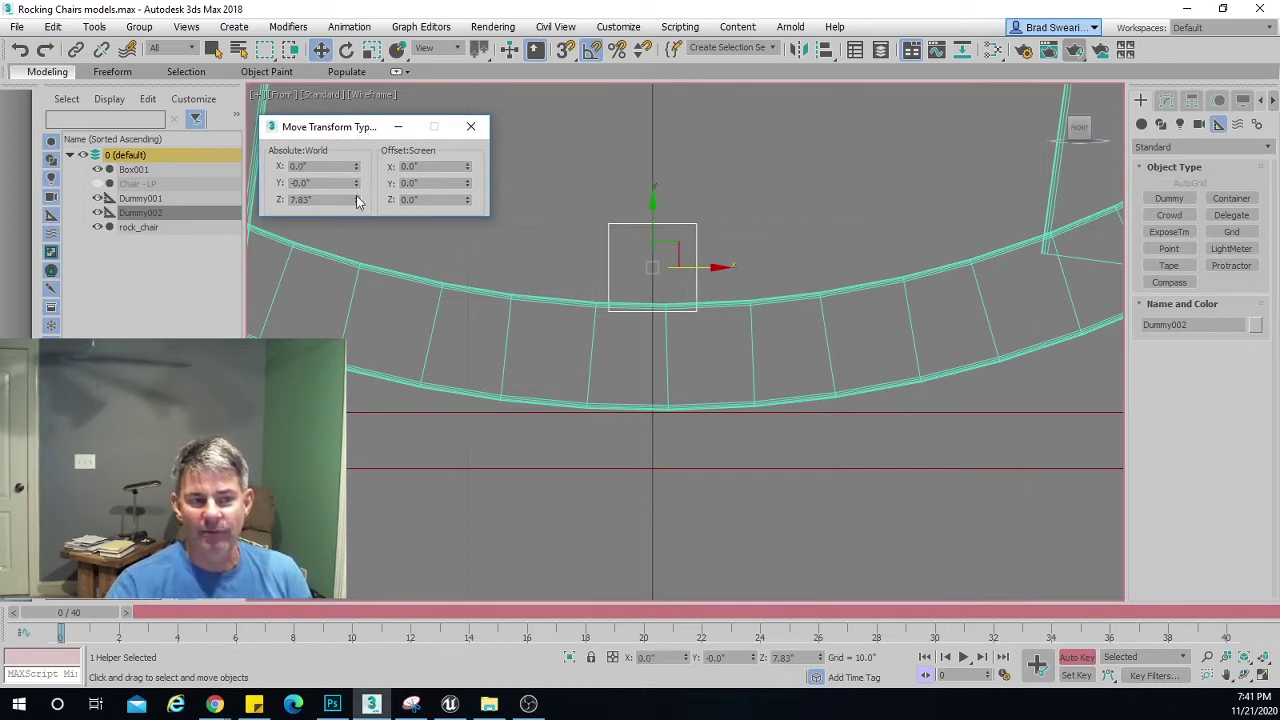
right_click(357, 200)
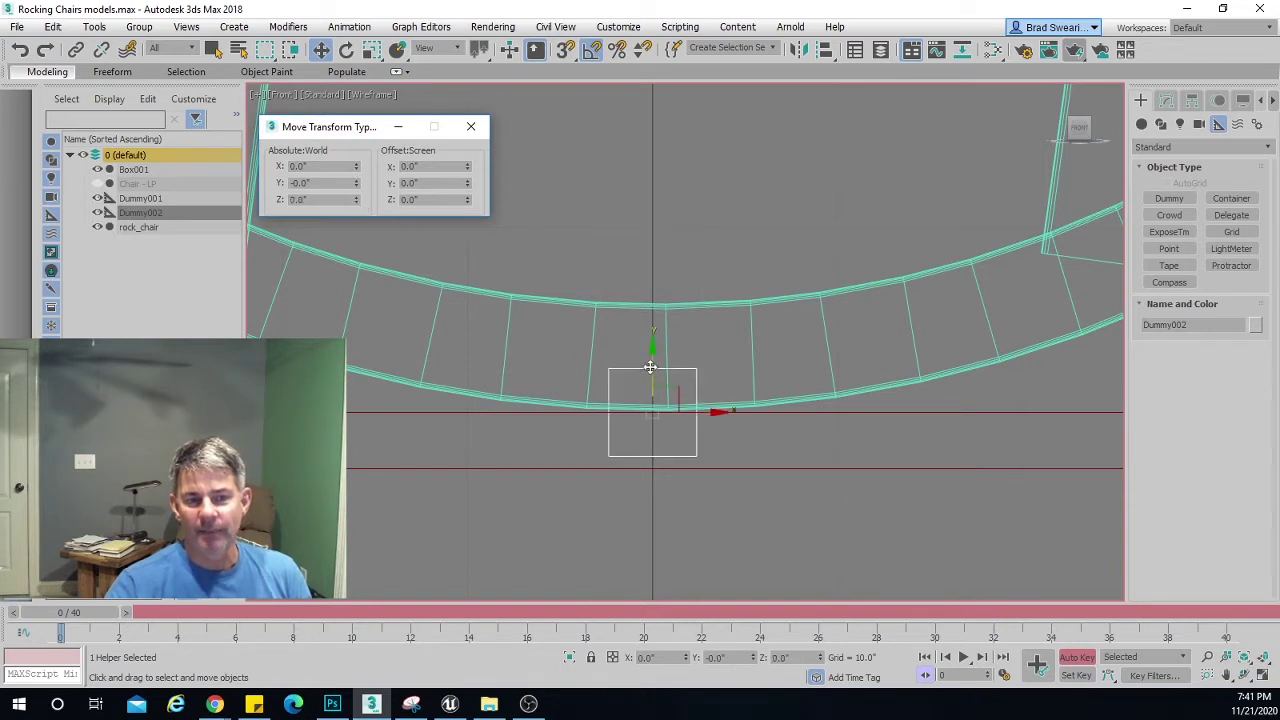
drag(653, 360, 654, 255)
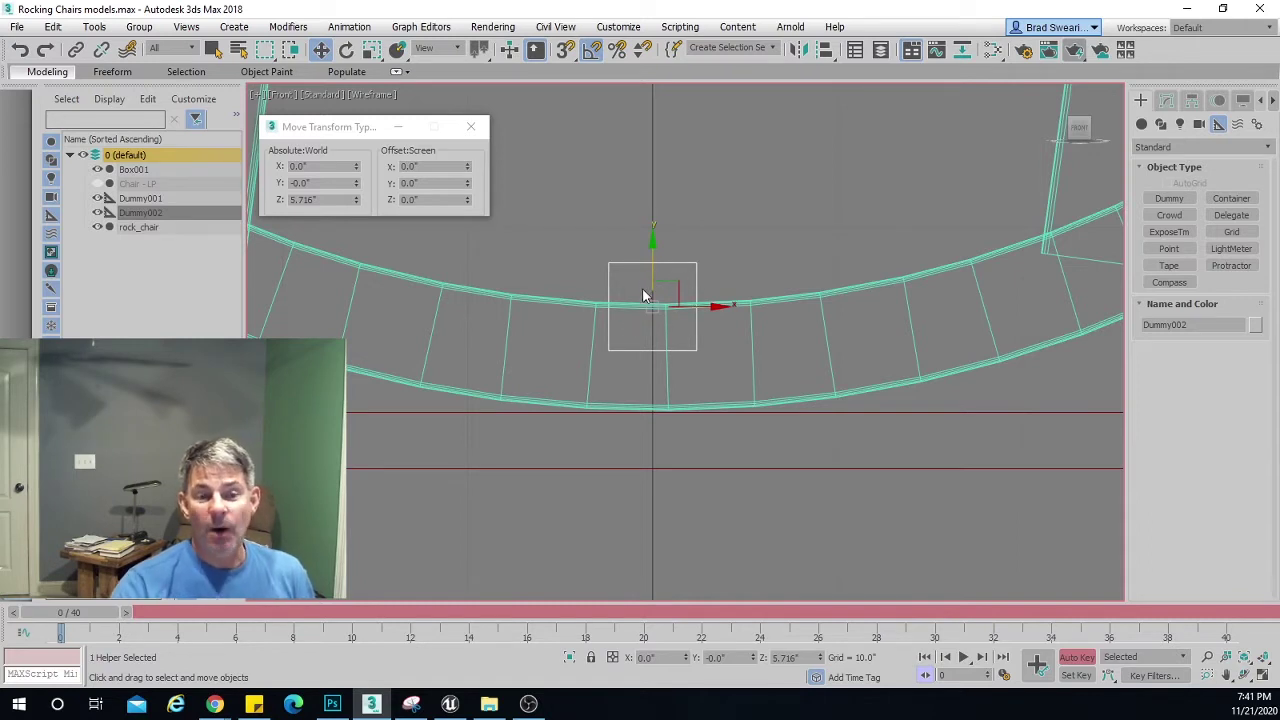
Scrub the animation to see how the unlinked dummy behaves, return to frame 0, and link the dummy to rock_chair as its parent.
drag(128, 613, 501, 575)
key(Home)
key(w)
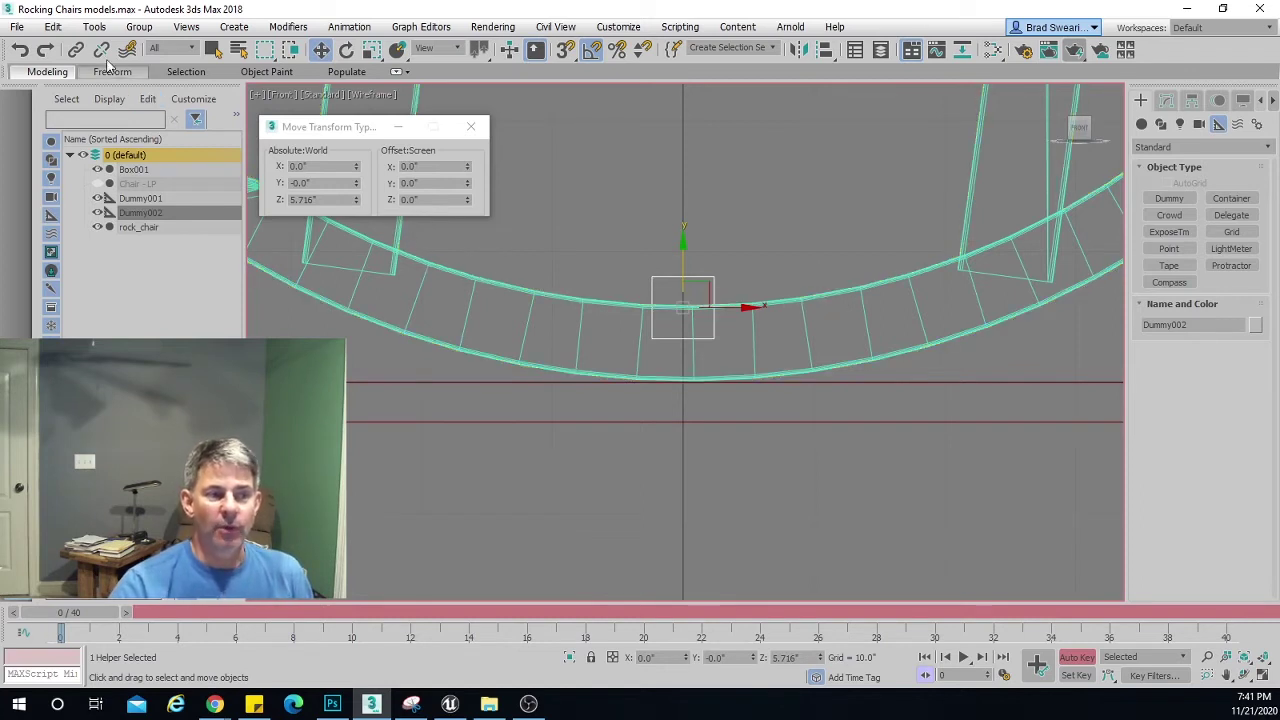
click(77, 49)
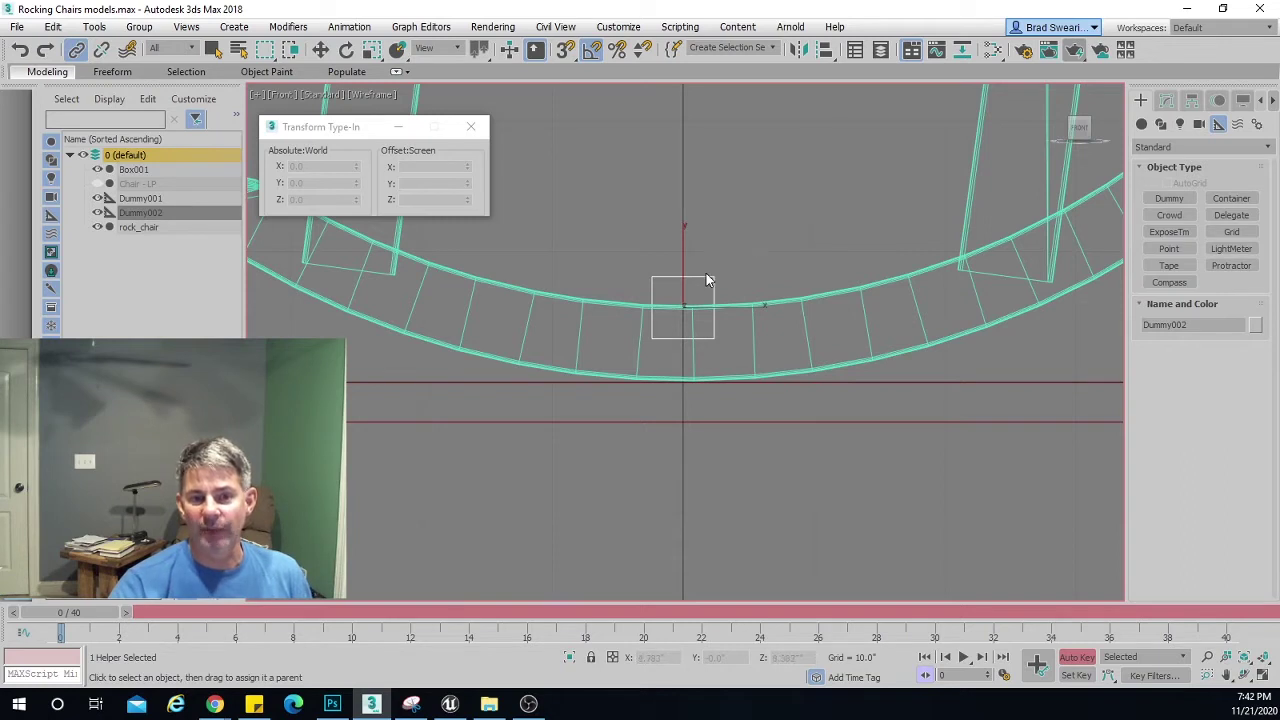
drag(711, 283, 786, 305)
Test-rotate Dummy001 and scrub the animation with Auto Key off to check that the linked marker dummy follows the chair.
right_click(792, 224)
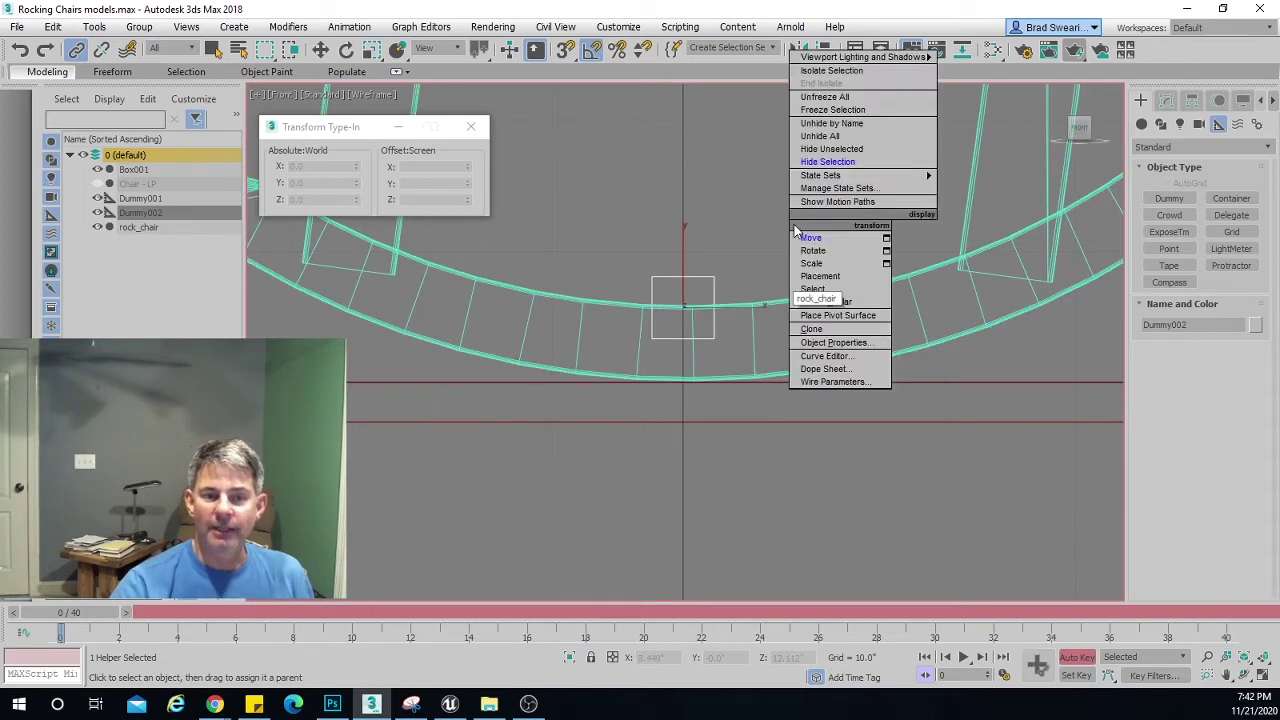
click(813, 250)
drag(816, 253, 786, 245)
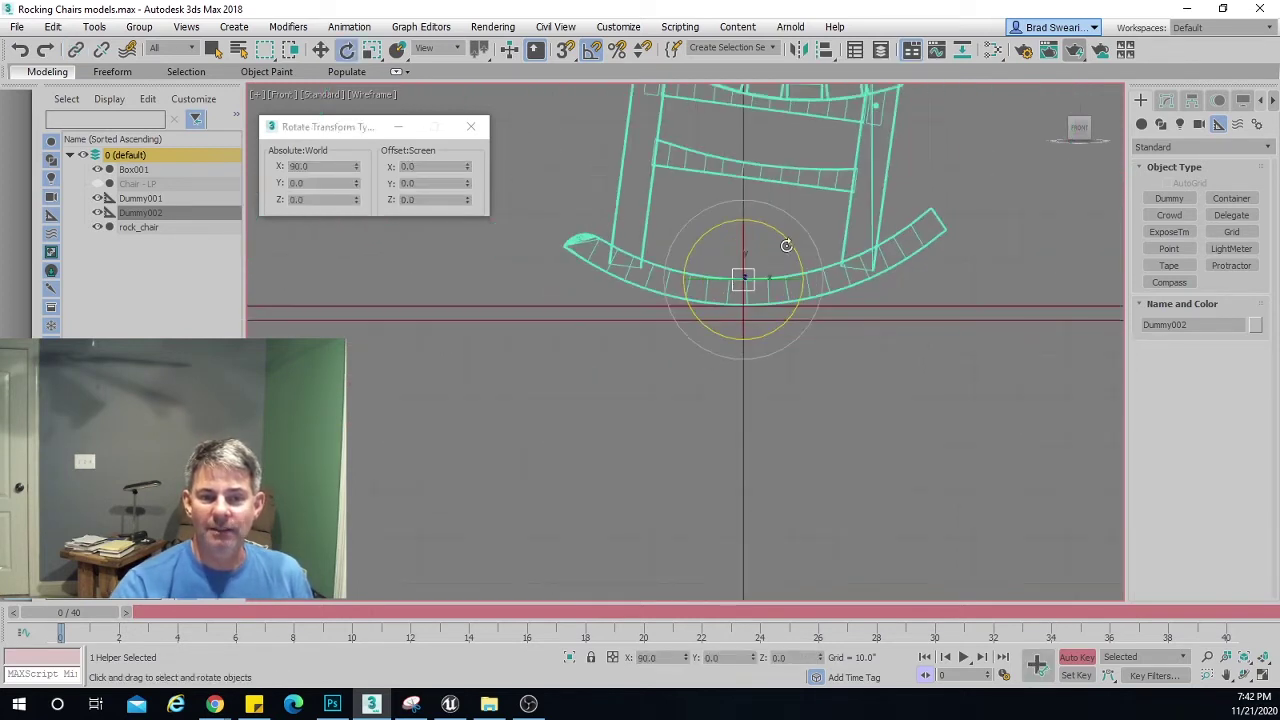
middle_drag(786, 245, 745, 460)
click(700, 225)
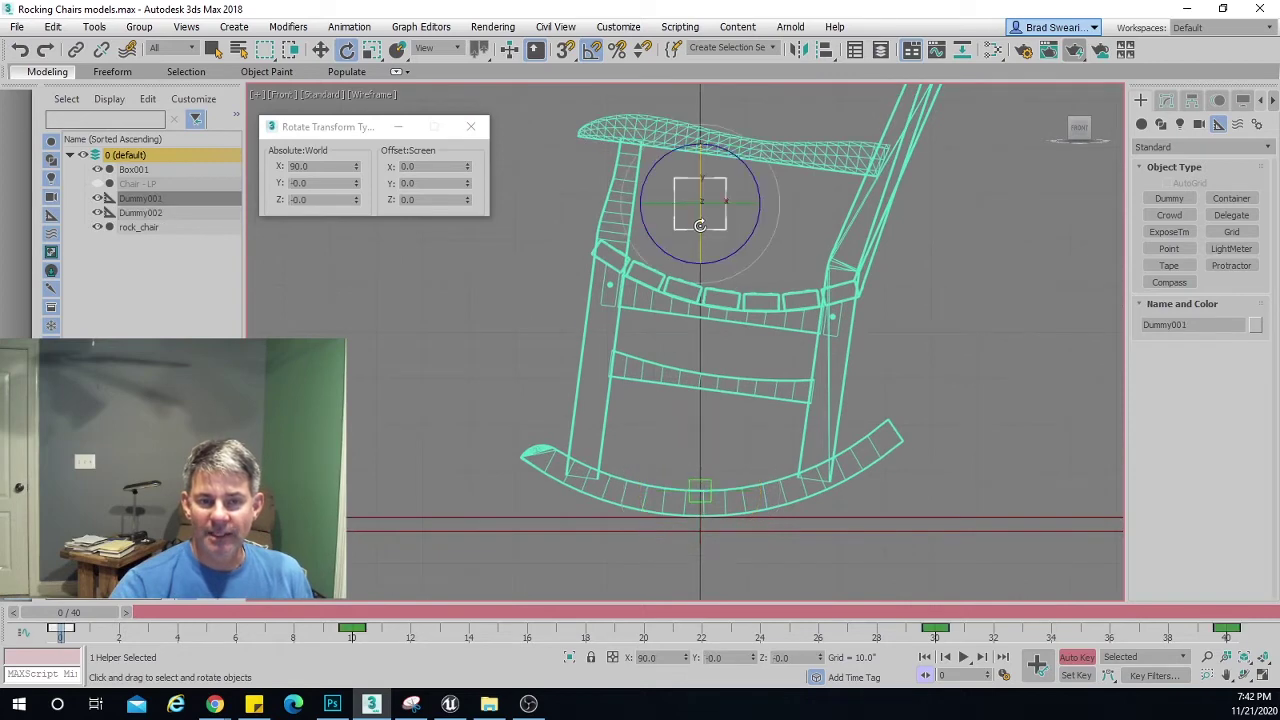
drag(751, 178, 777, 178)
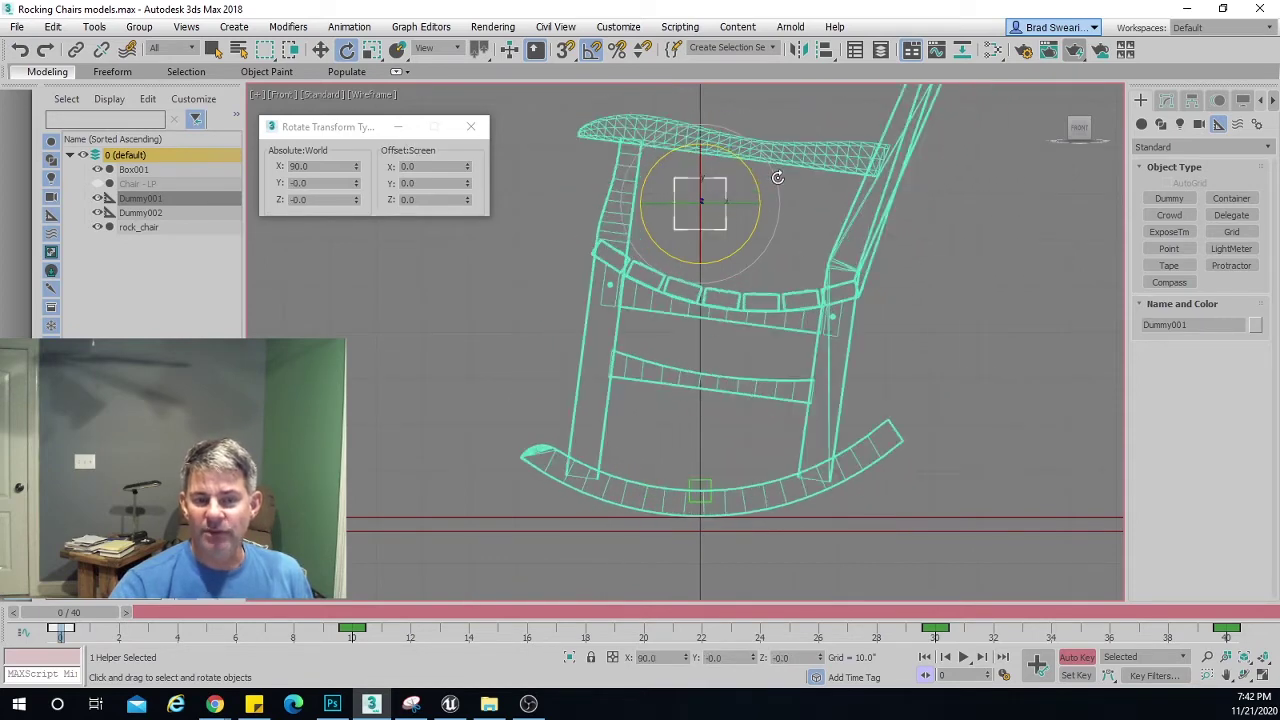
click(1078, 658)
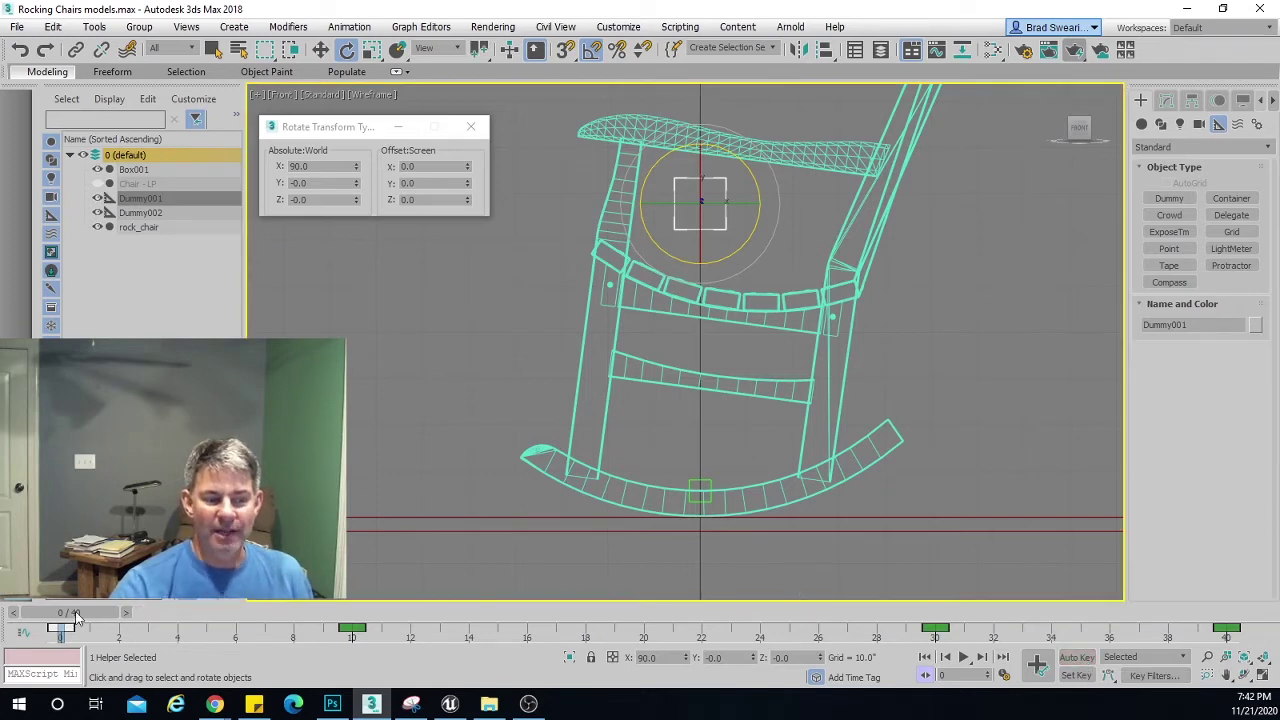
mouse_move(78, 618)
mouse_down()
mouse_move(854, 612)
mouse_move(1170, 650)
mouse_move(160, 645)
mouse_move(995, 650)
mouse_move(1040, 630)
mouse_move(1145, 630)
mouse_move(72, 632)
mouse_up()
key(e)
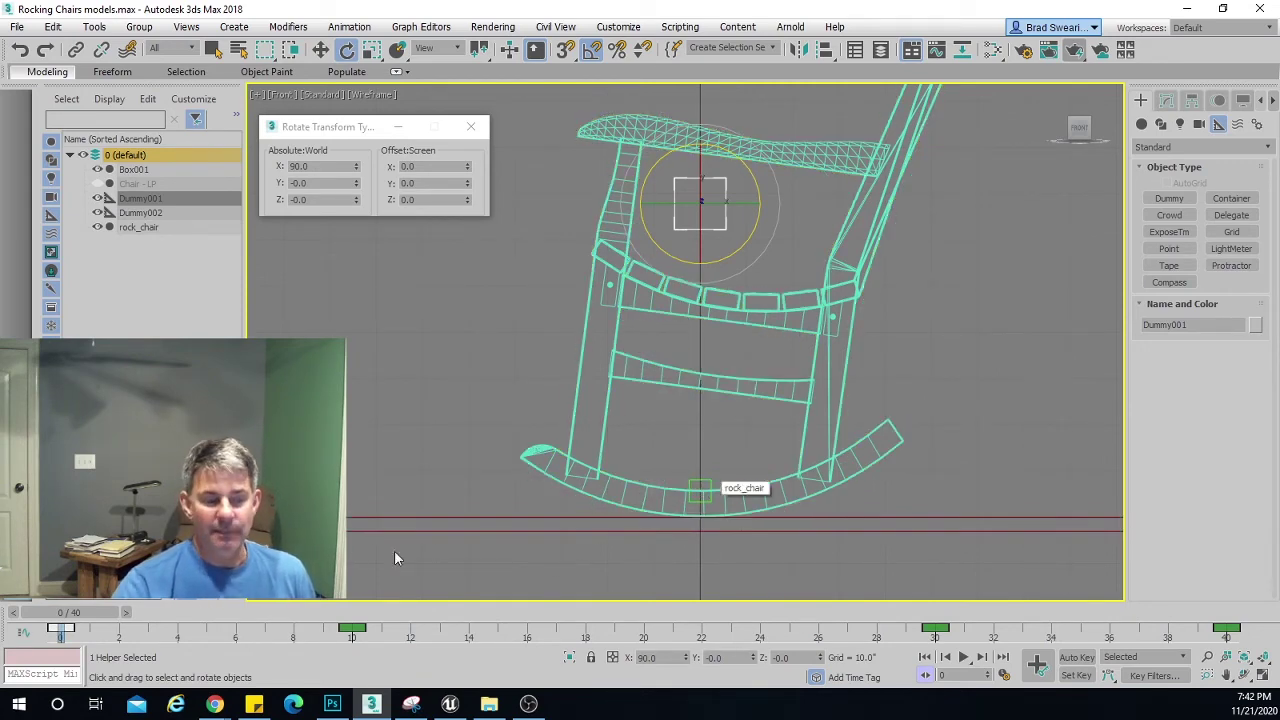
At frame 10 with Auto Key on, move Dummy001 along X to about 22.8" so the marker dummy sits near the center line.
key(period)
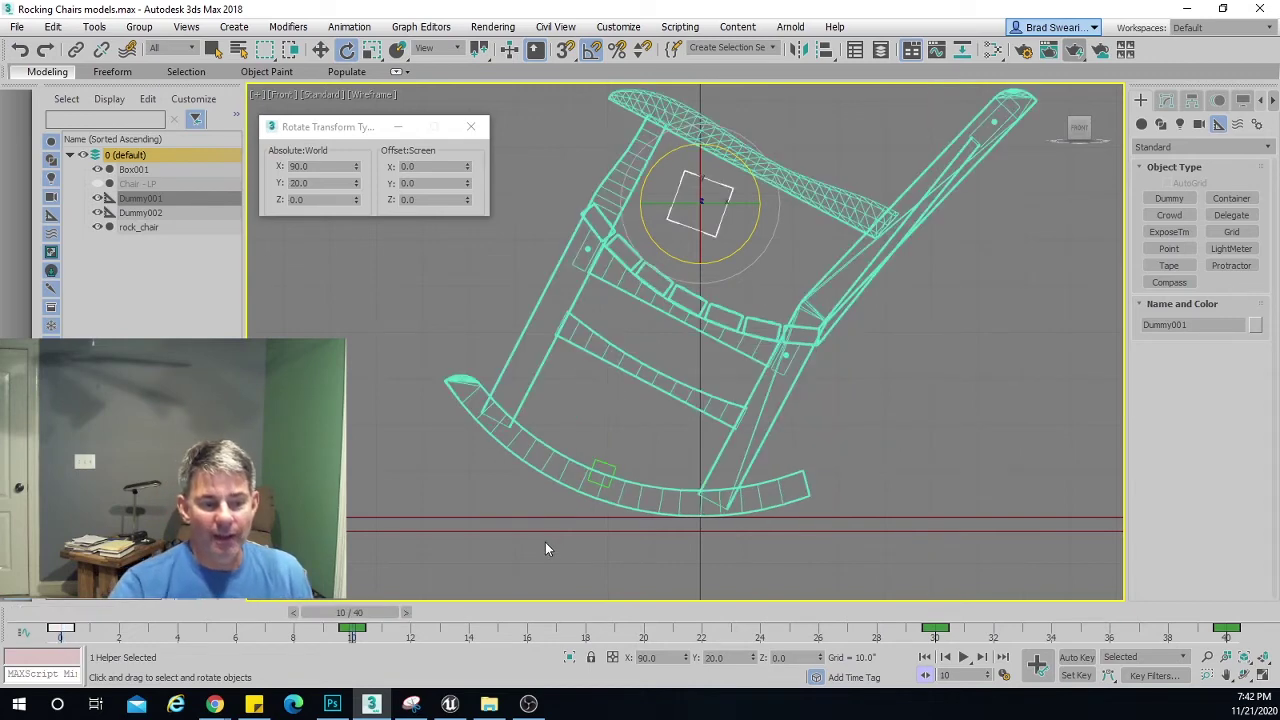
click(1076, 657)
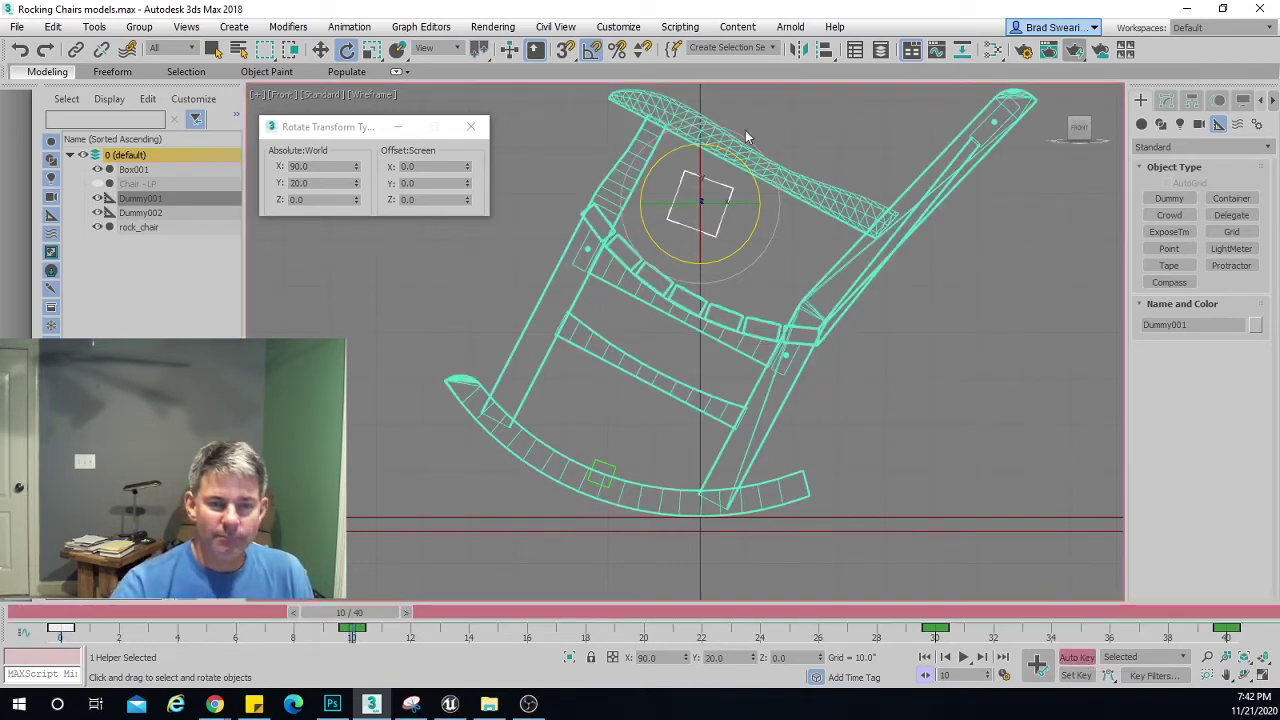
right_click(751, 226)
click(789, 246)
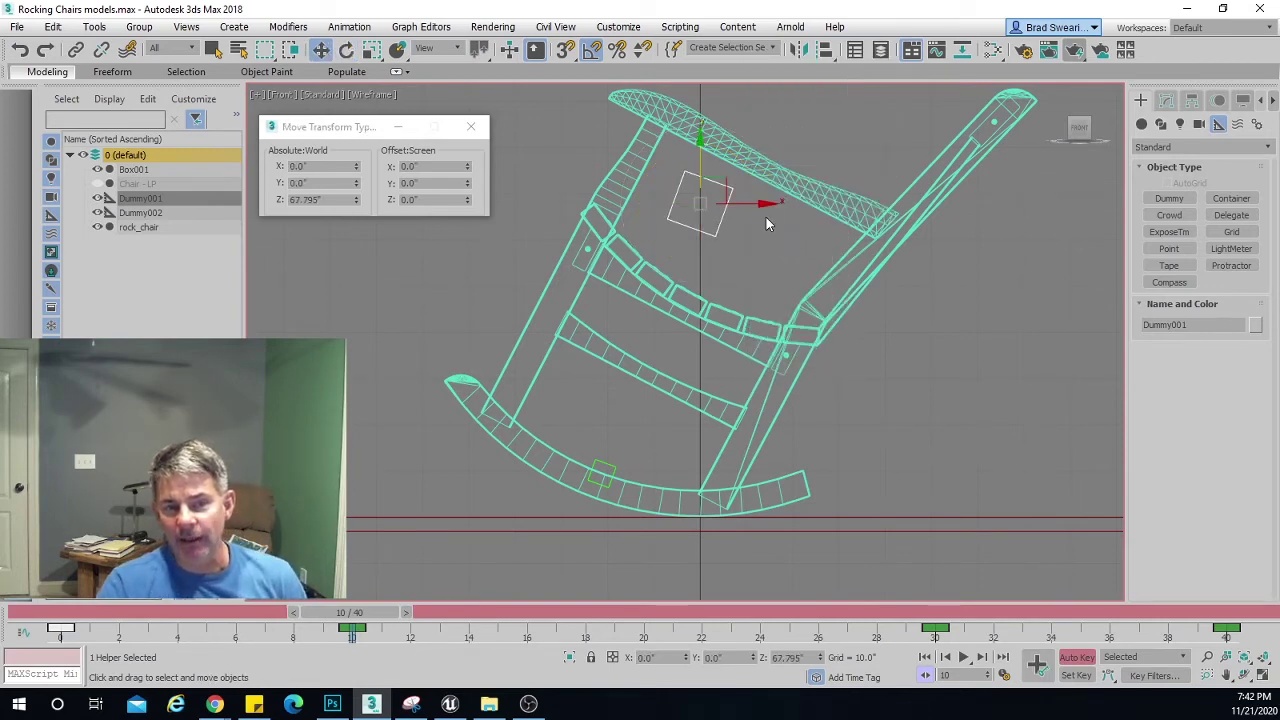
drag(750, 204, 848, 225)
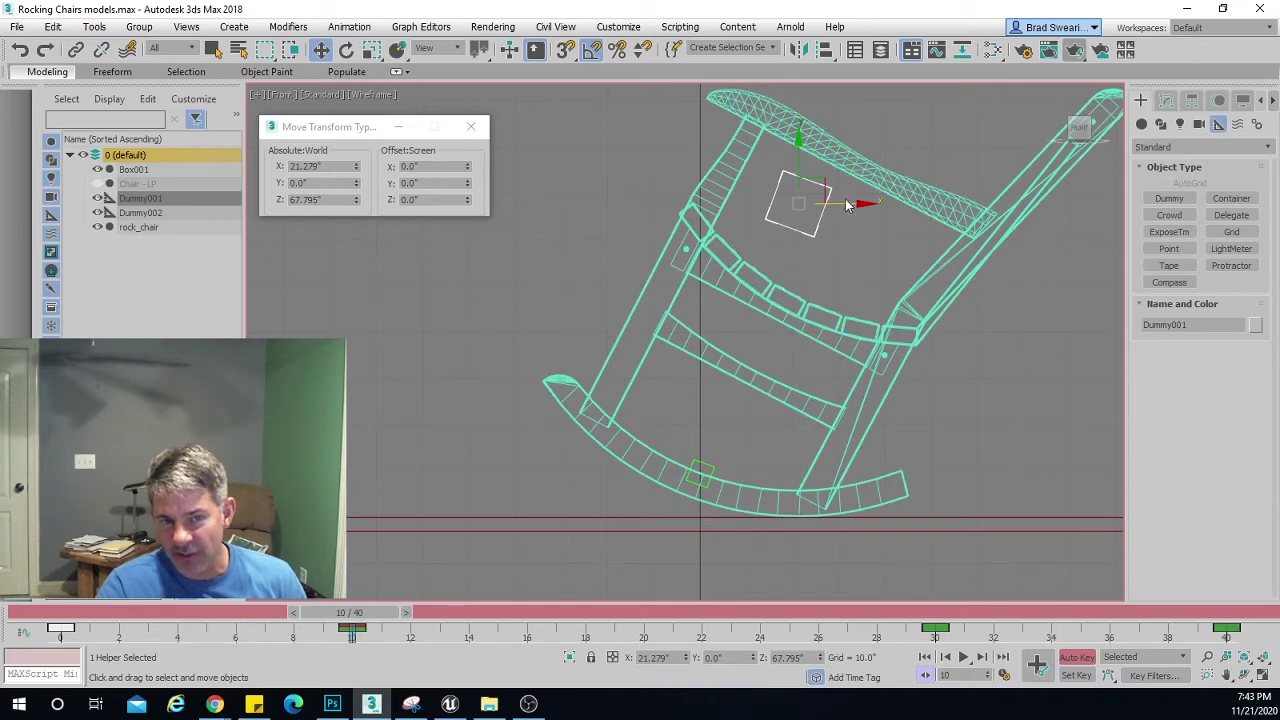
drag(848, 206, 855, 206)
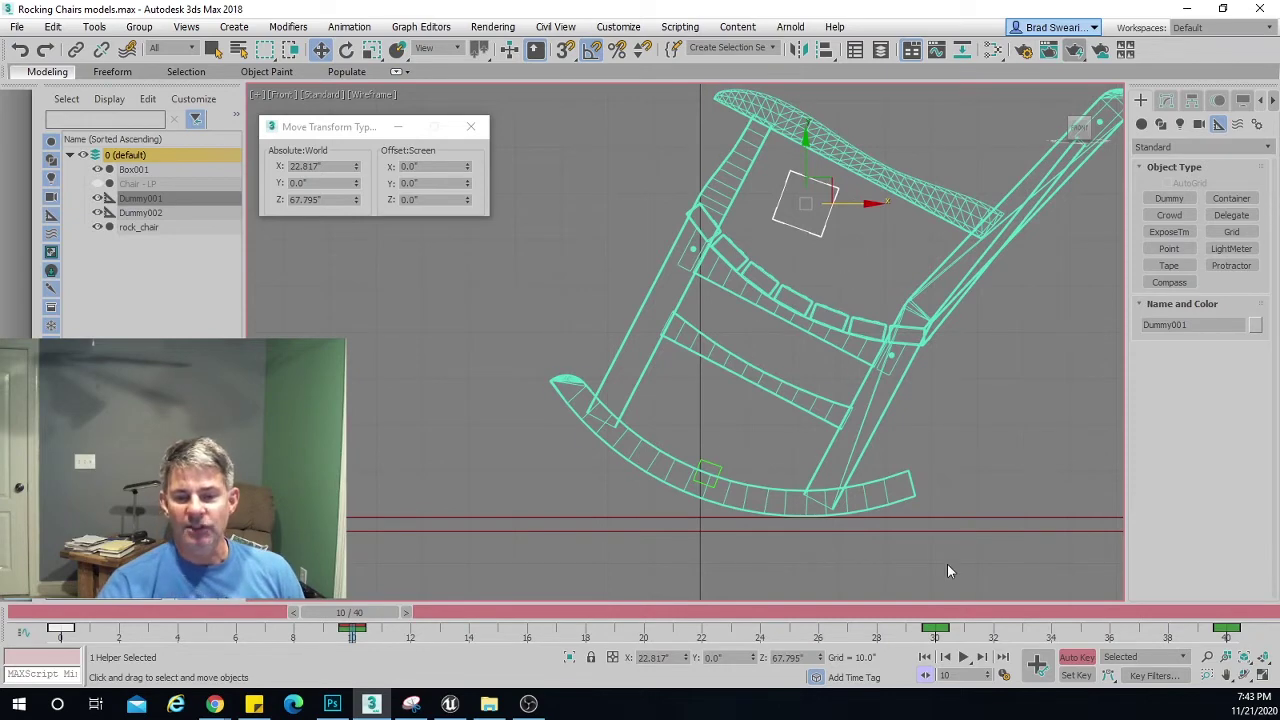
Check the motion around frame 10, and at frame 30 move Dummy001 along X to about -23.2".
mouse_move(381, 611)
mouse_down()
mouse_move(210, 614)
mouse_move(507, 643)
mouse_move(195, 644)
mouse_move(455, 647)
mouse_move(430, 629)
mouse_move(385, 633)
mouse_up()
key(w)
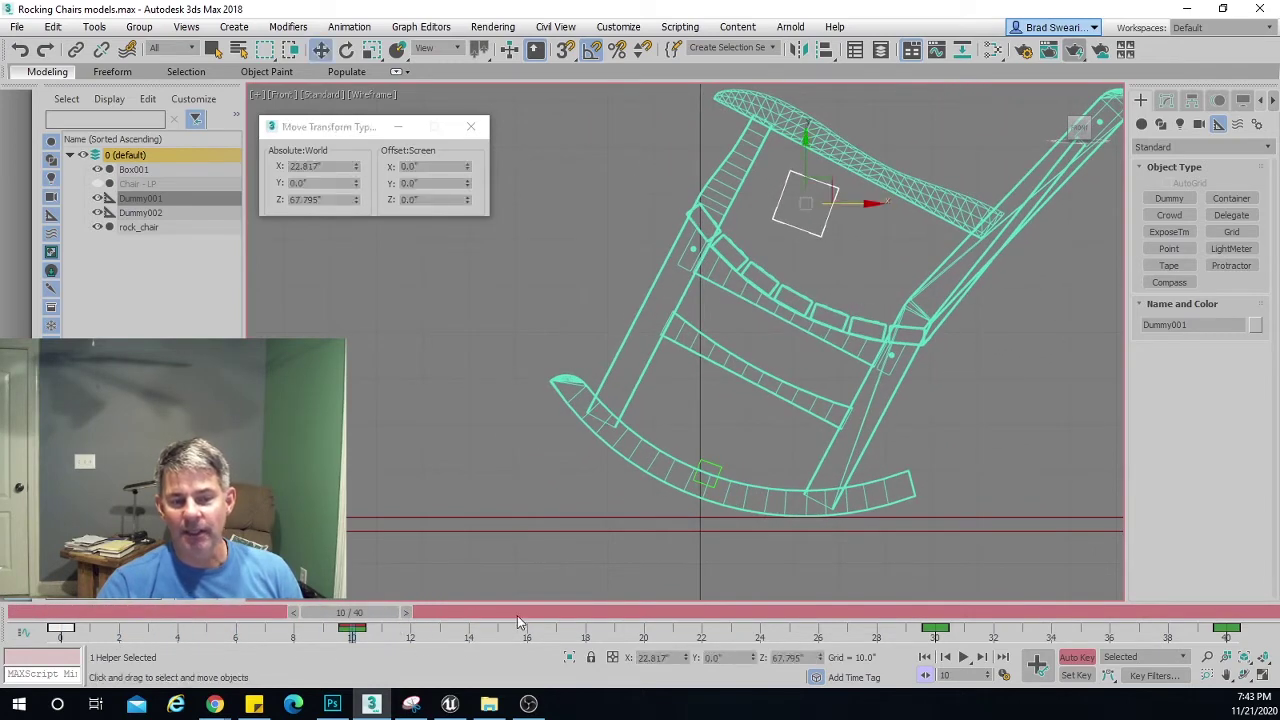
click(955, 637)
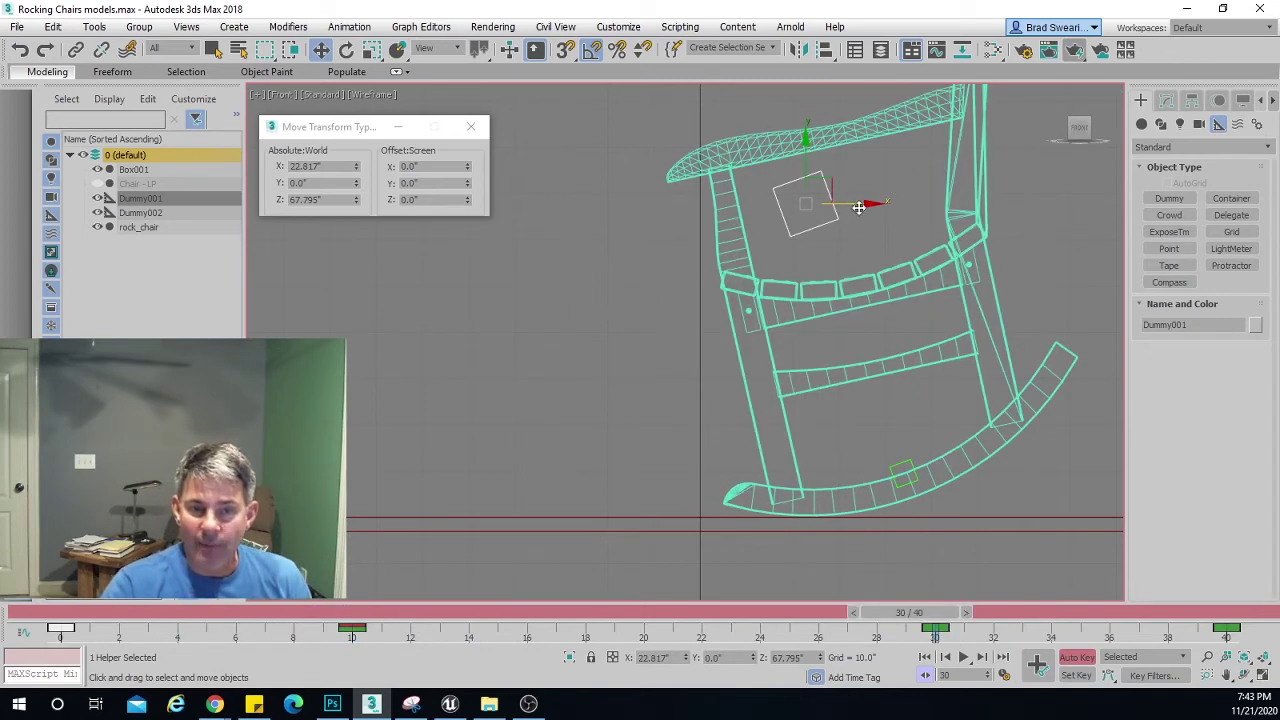
drag(860, 205, 649, 246)
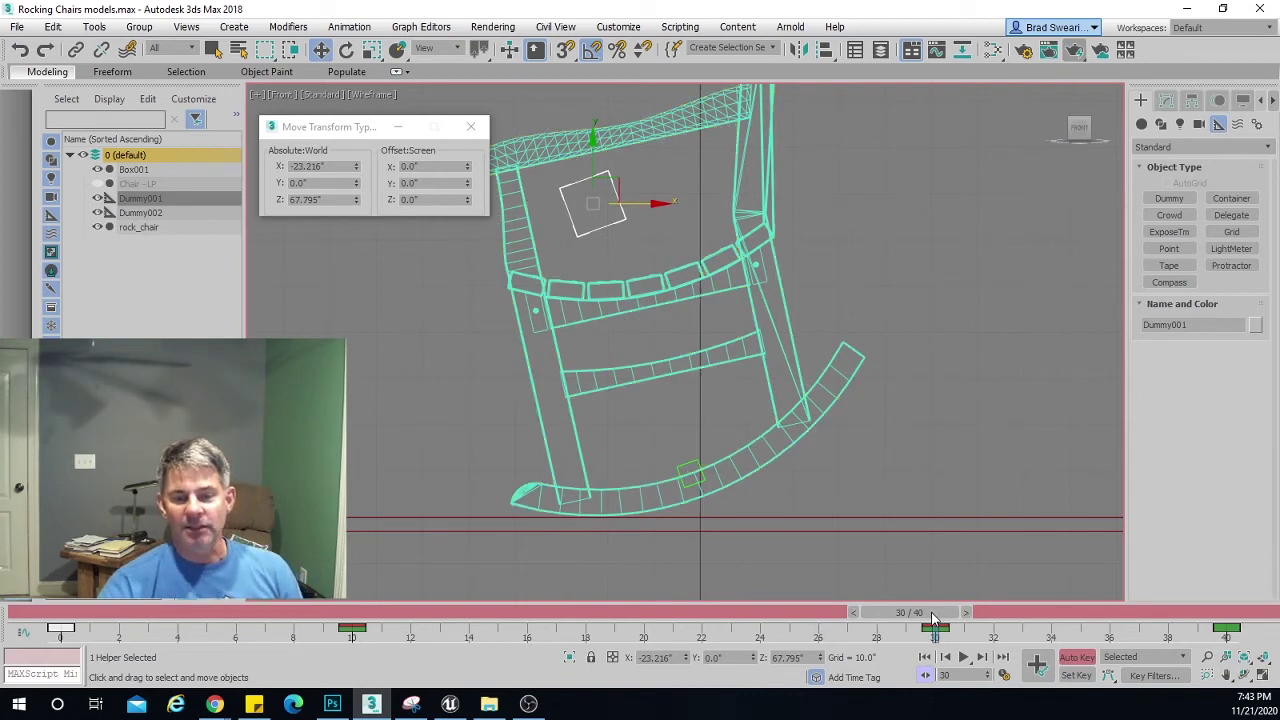
At frame 40, key Dummy001 back at the center by setting its world X position to 0.
drag(933, 617, 1240, 614)
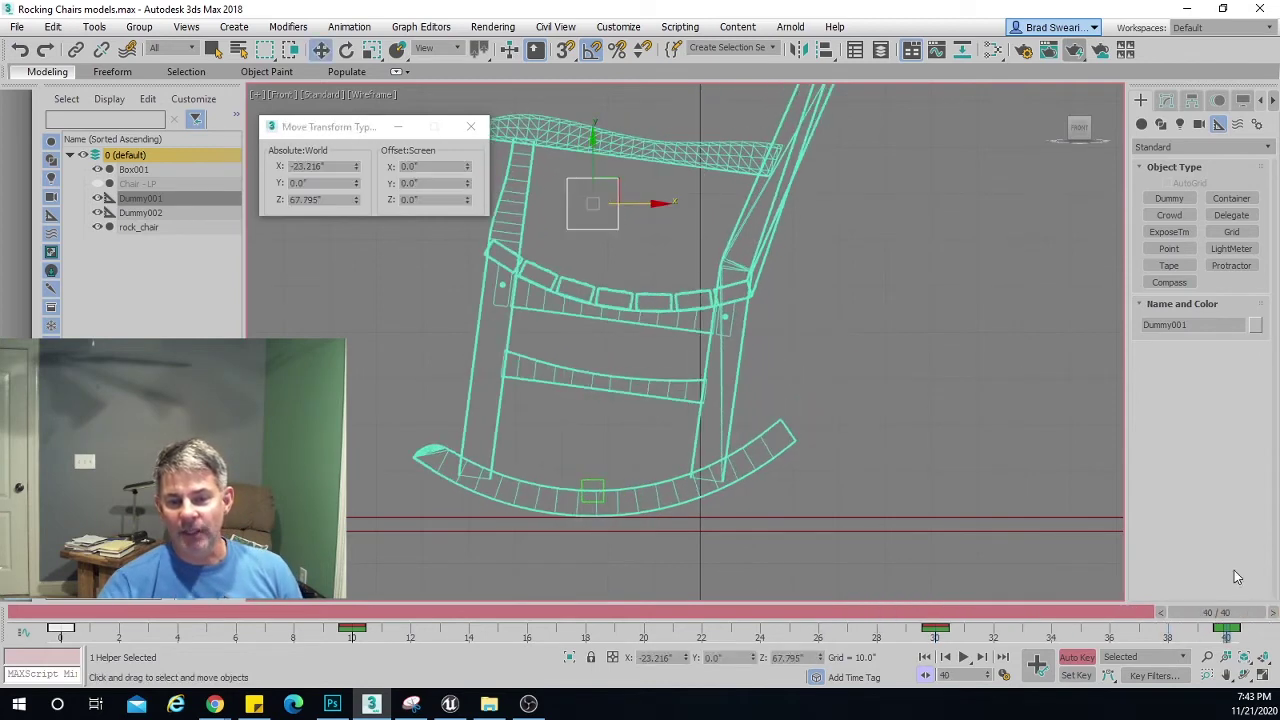
drag(651, 205, 698, 228)
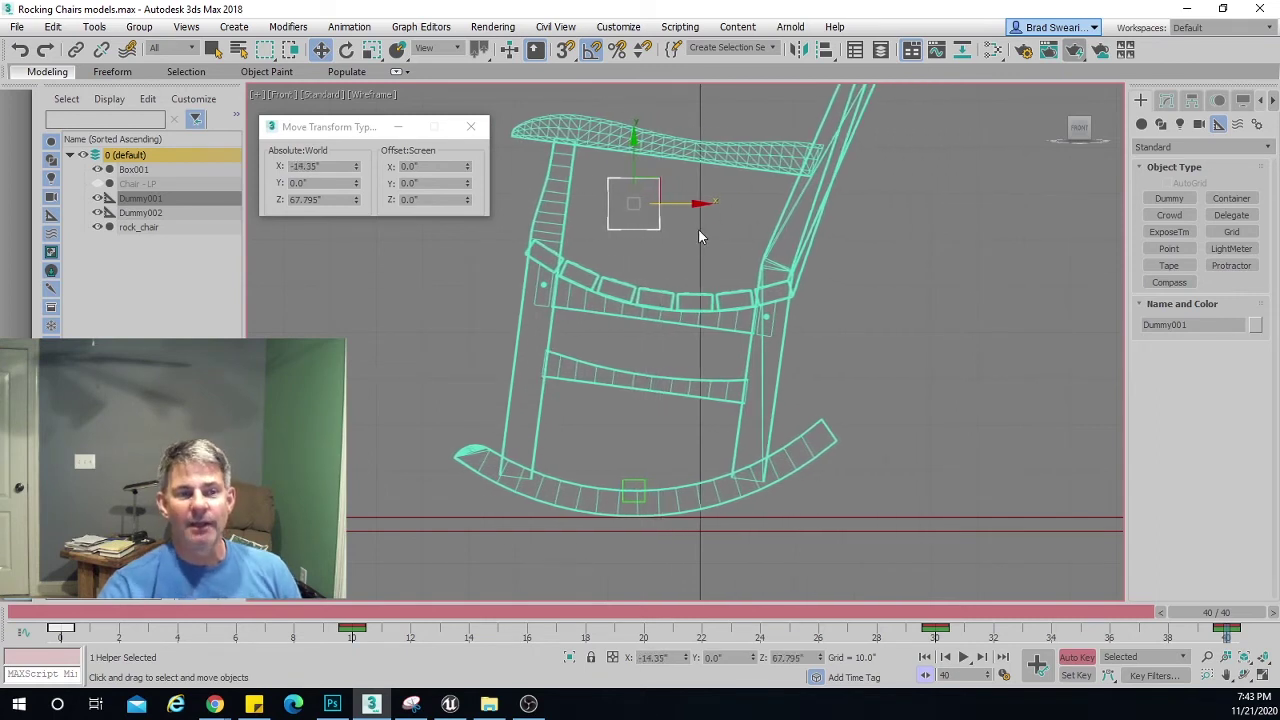
right_click(357, 172)
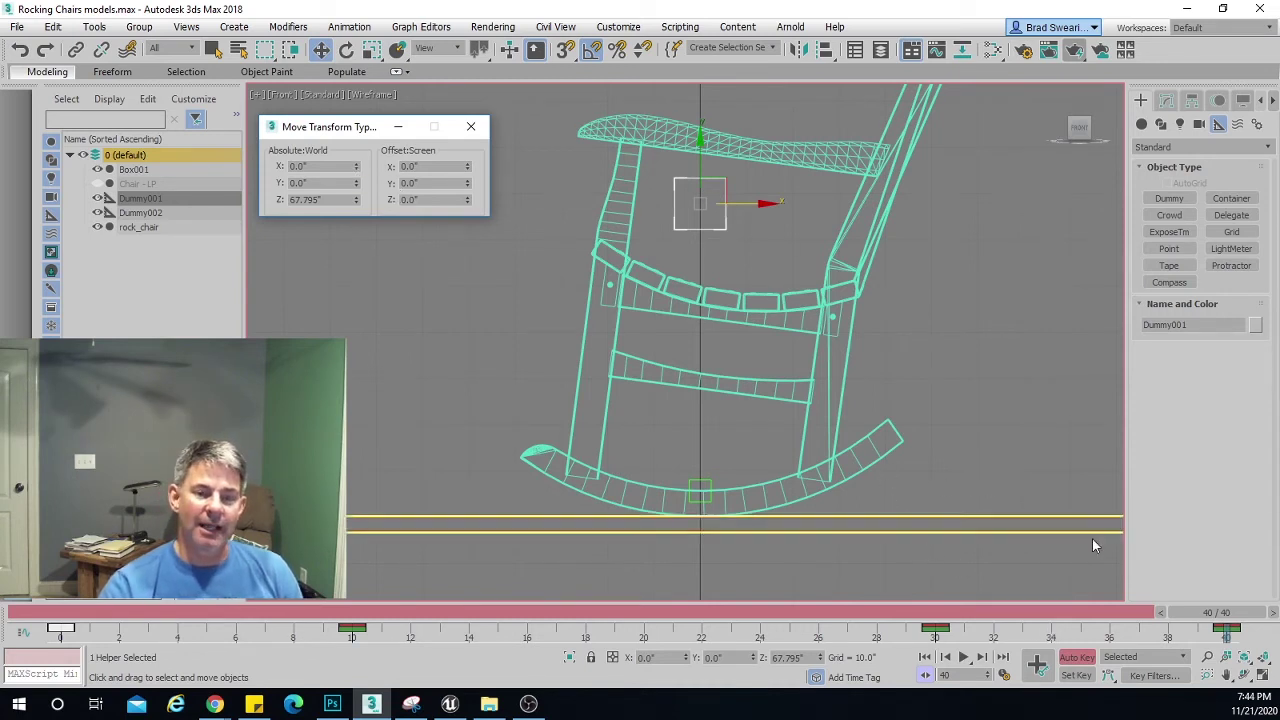
Turn off Auto Key and play the rocking animation in the Front view, restarting from frame 0, to check the loop.
click(1078, 658)
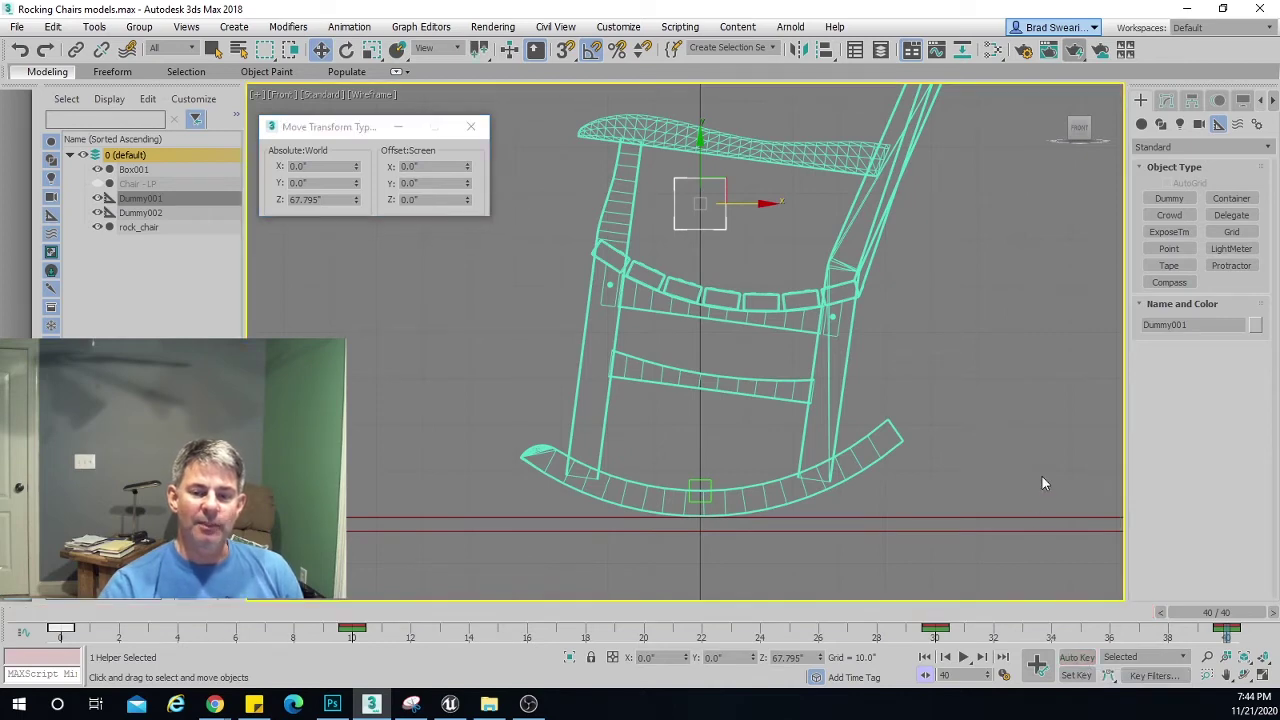
key(slash)
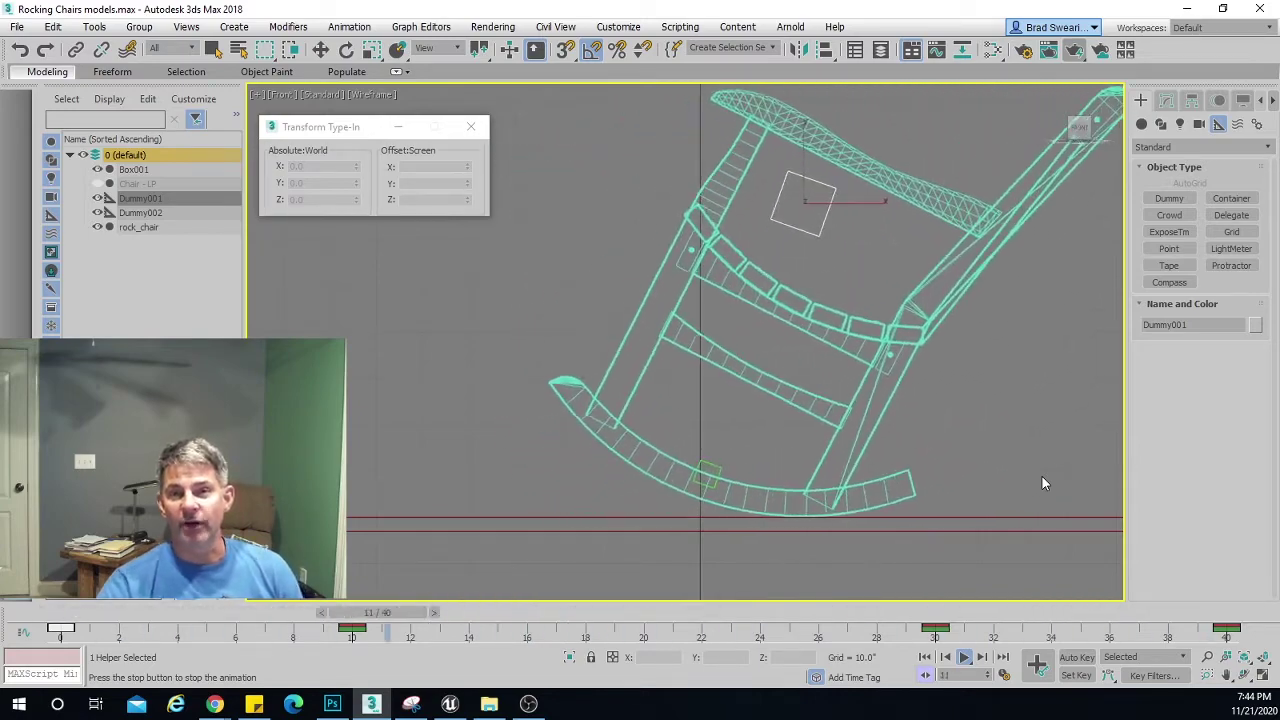
key(slash)
key(w)
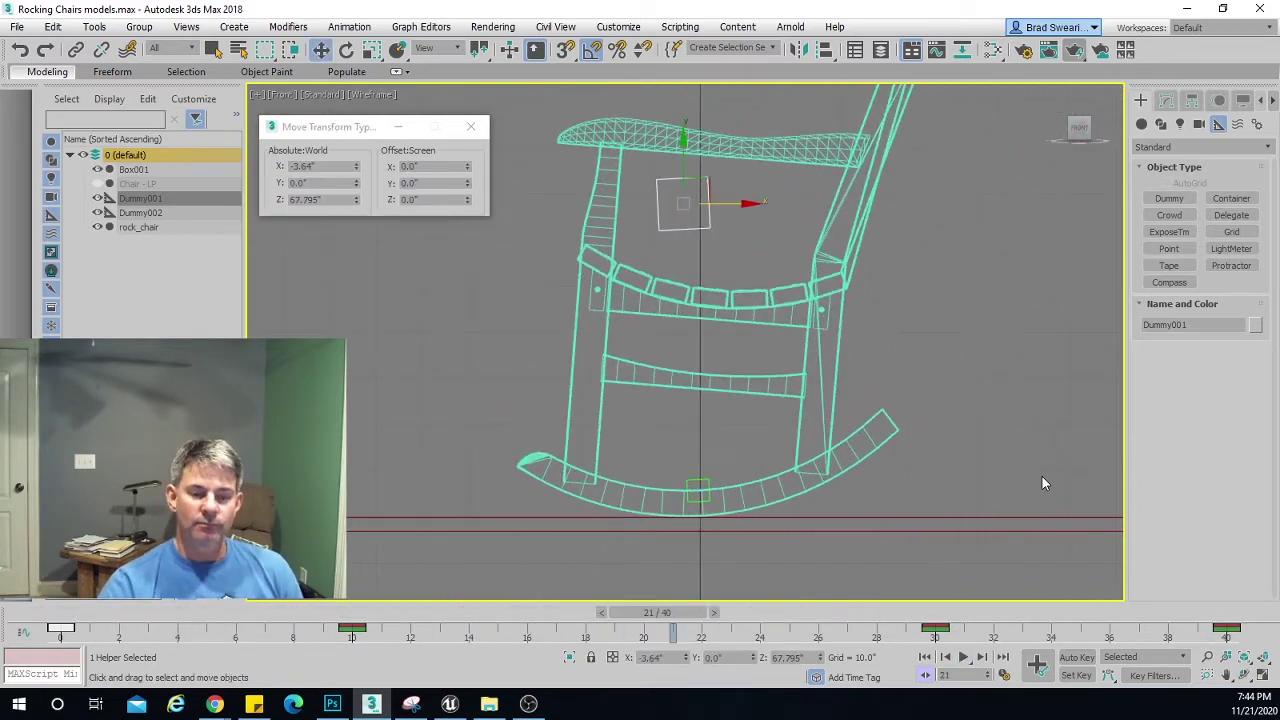
key(Home)
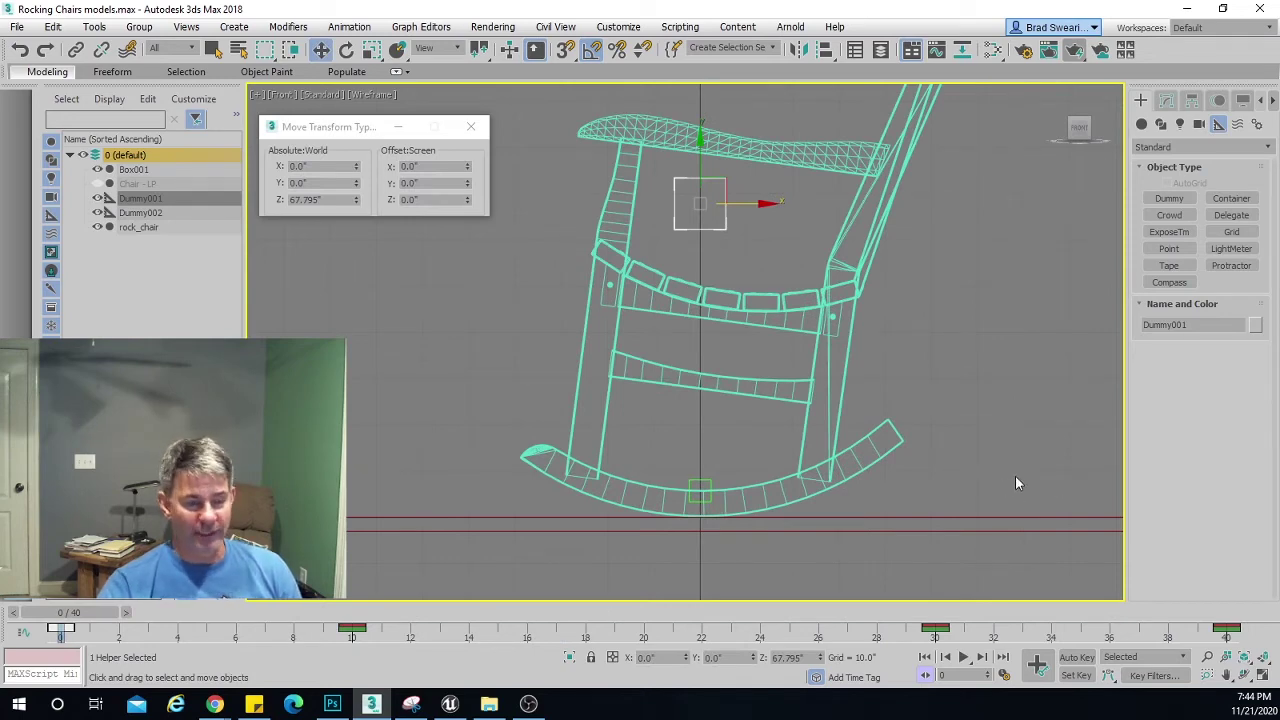
key(slash)
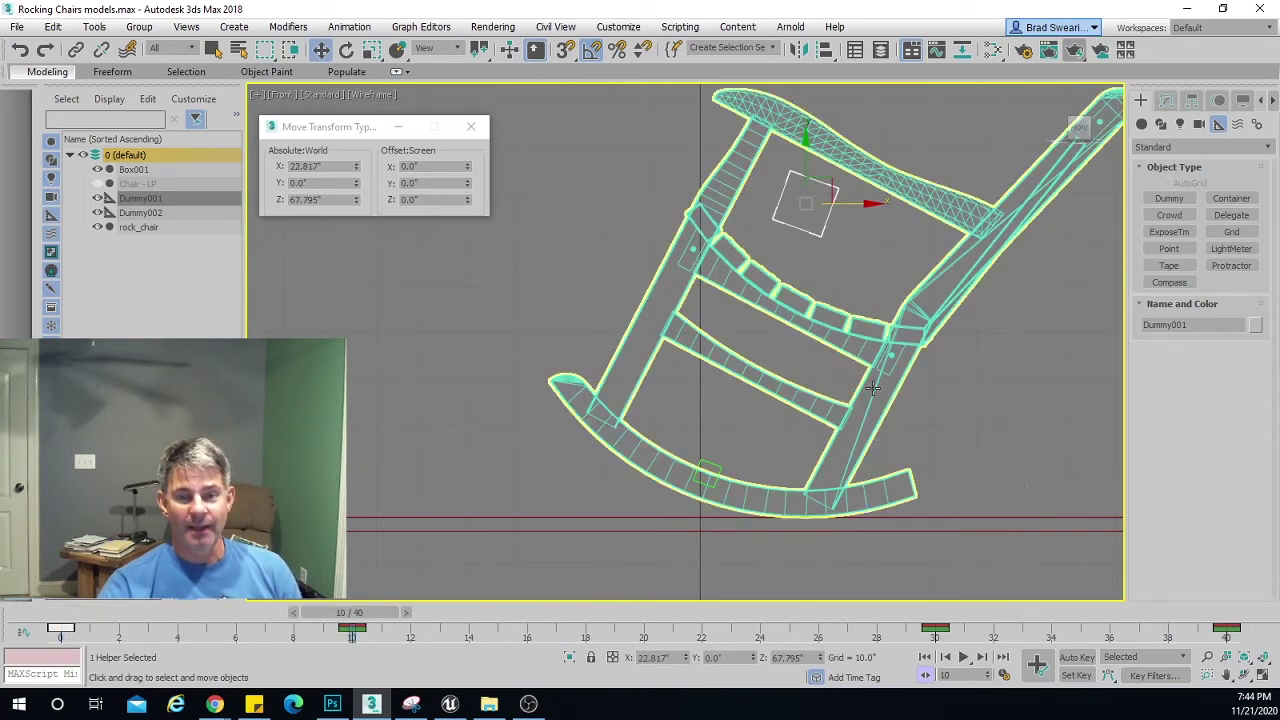
Open the Curve Editor for Dummy001, inspect its position curves, and isolate the X Position curve fitted to the graph.
scroll(890, 395, down, 4)
middle_drag(810, 323, 916, 461)
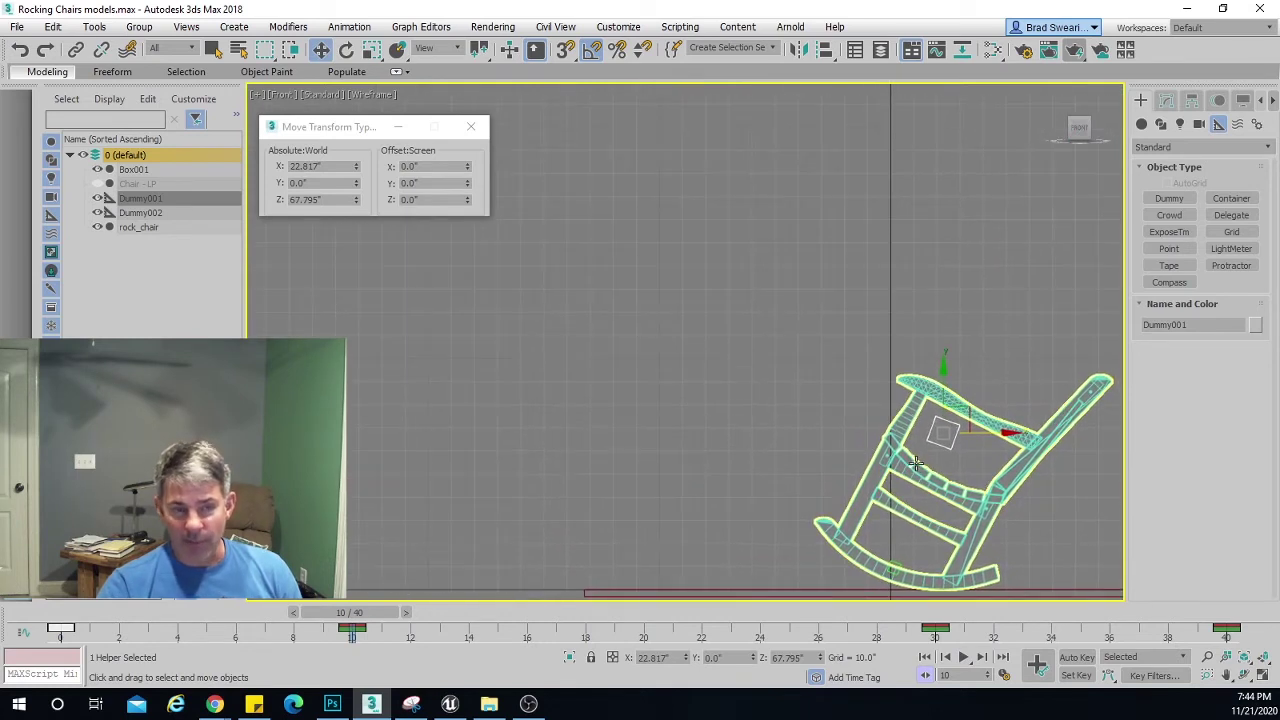
click(421, 27)
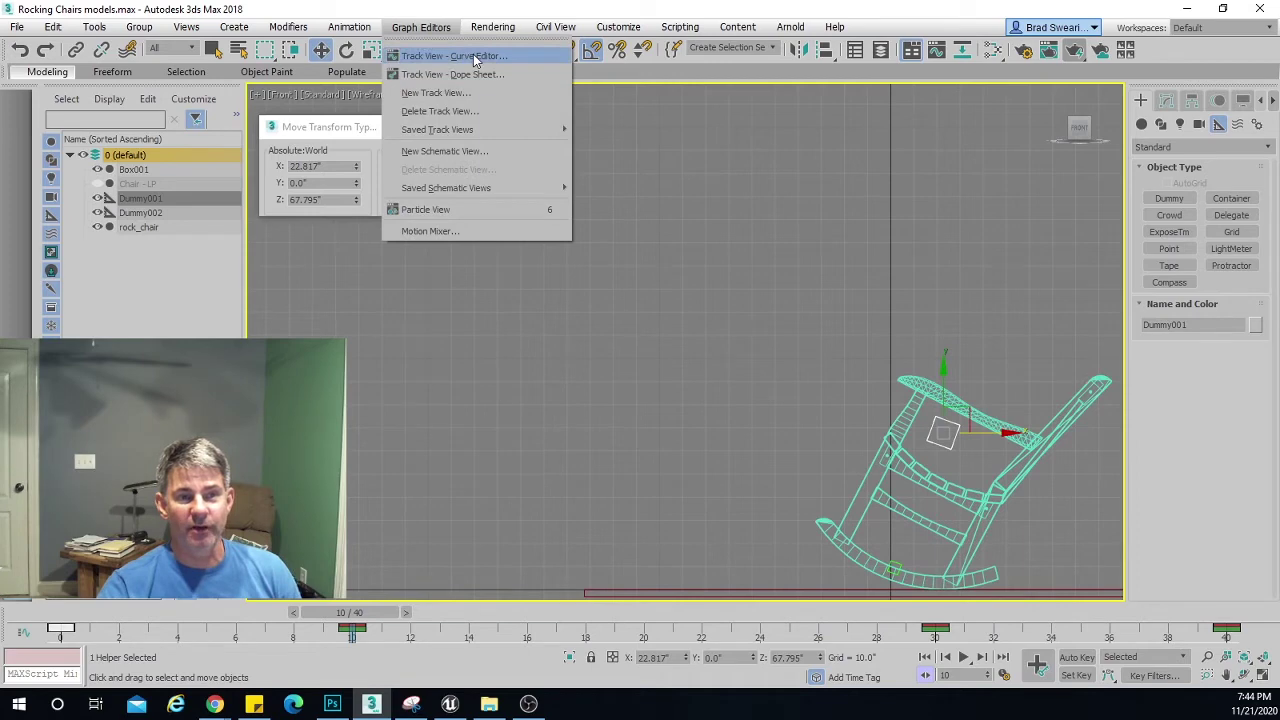
click(475, 57)
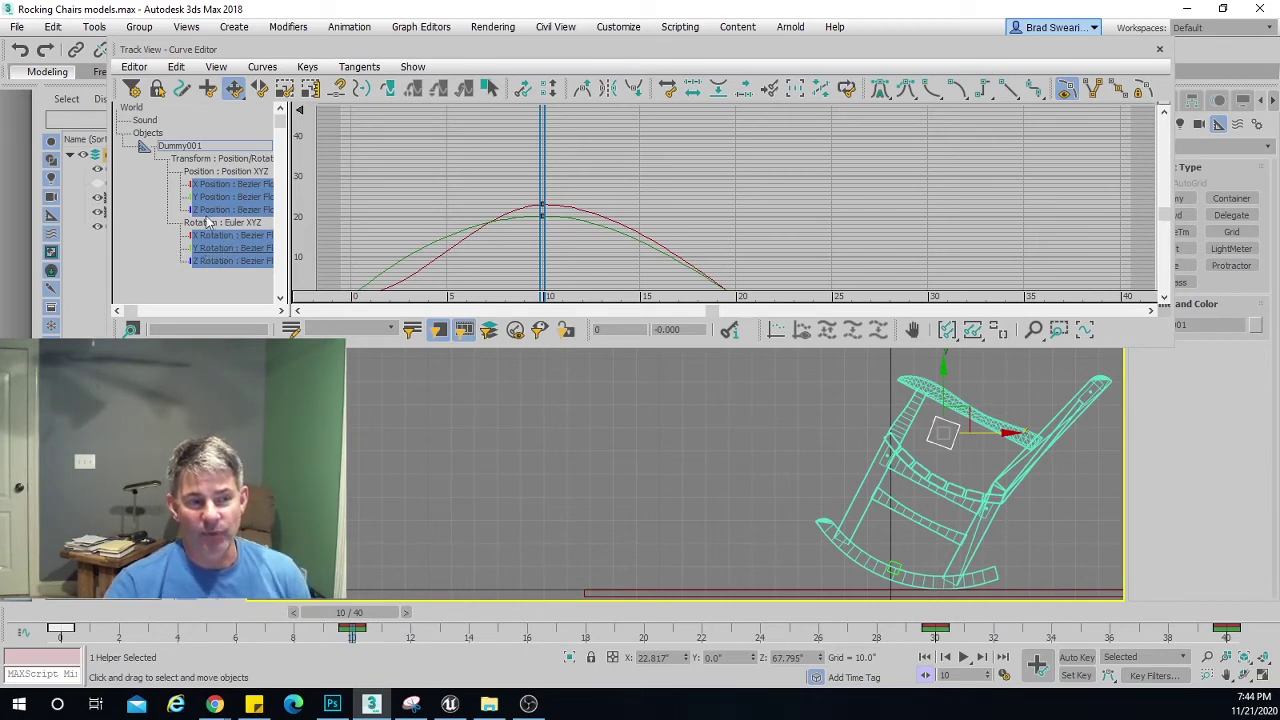
click(213, 186)
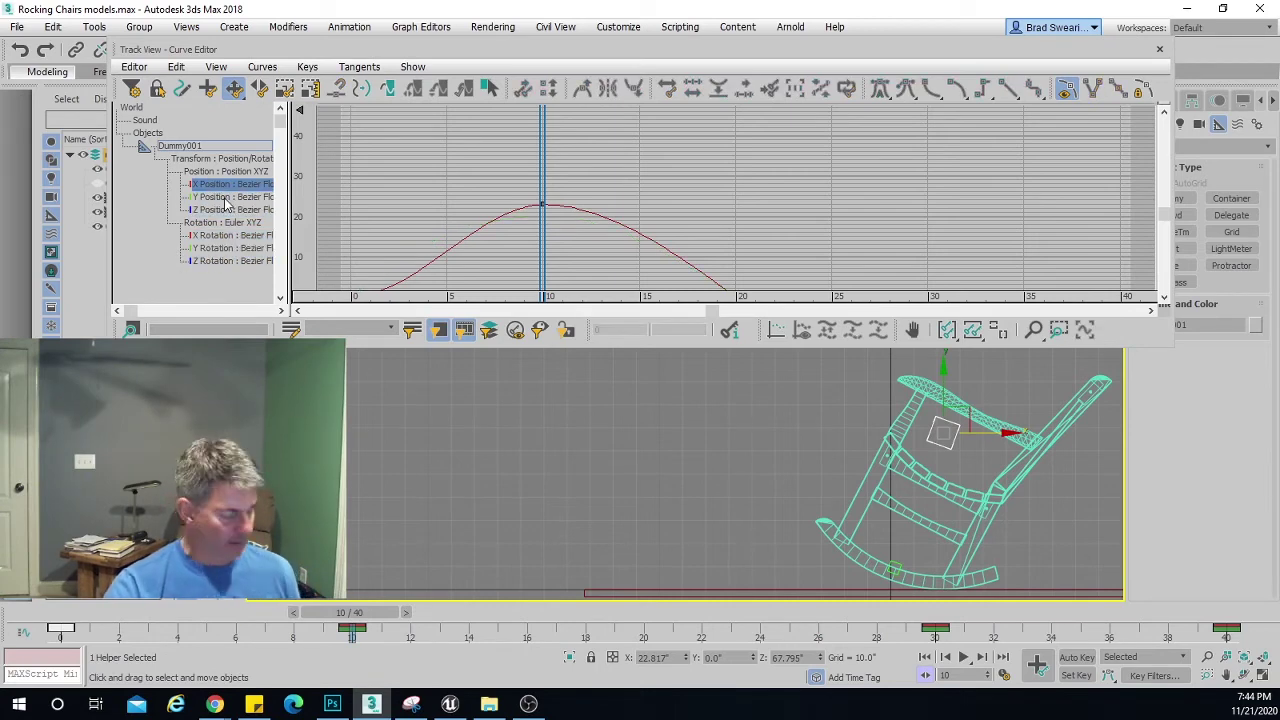
ctrl+click(226, 198)
ctrl+click(223, 211)
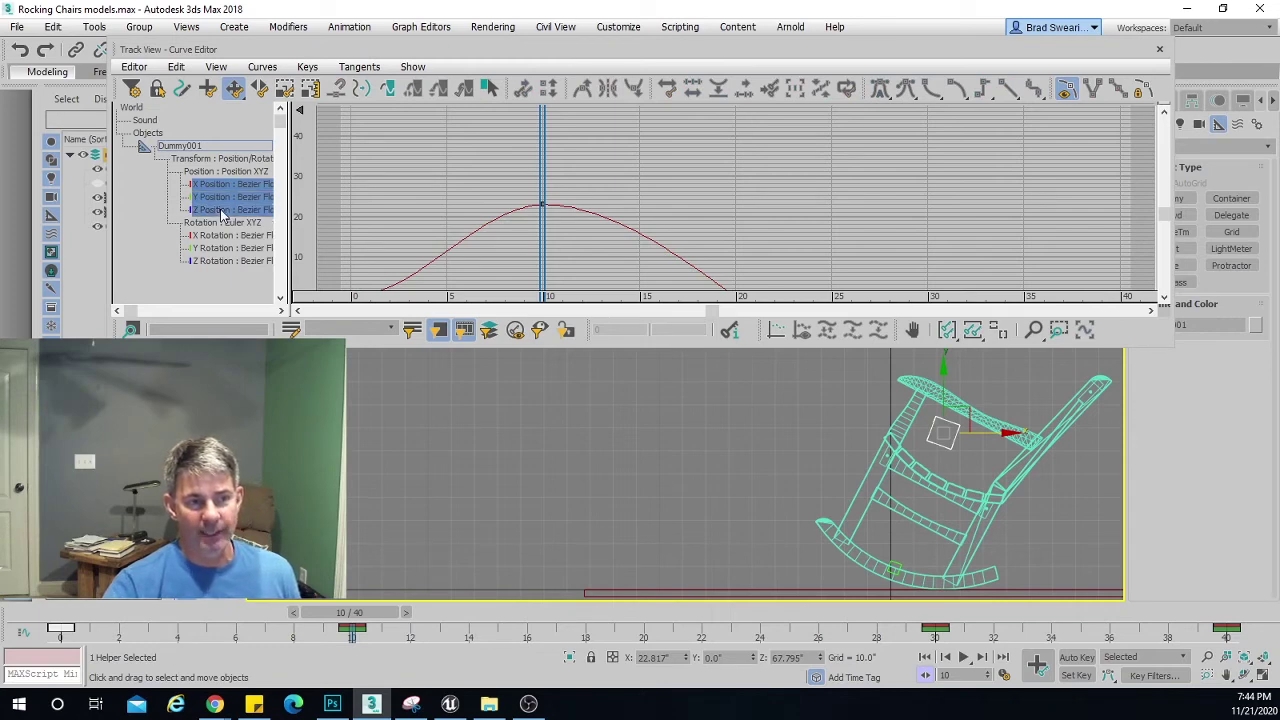
click(998, 331)
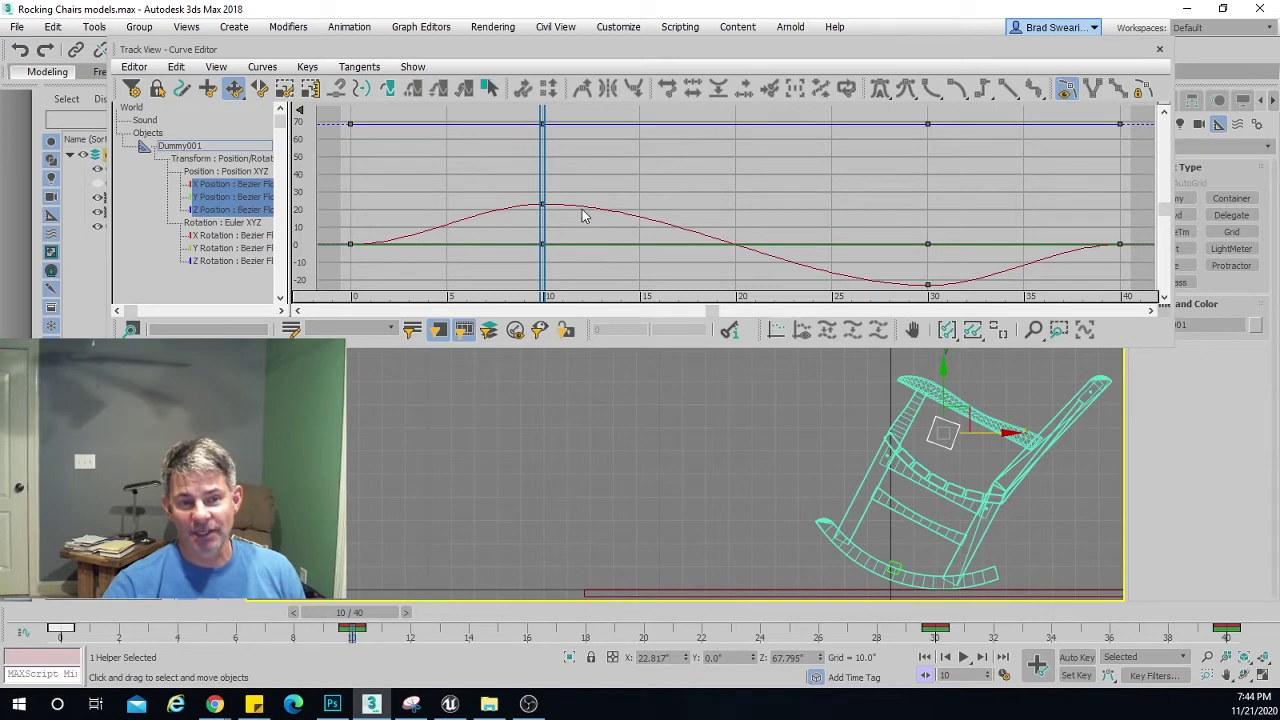
click(224, 187)
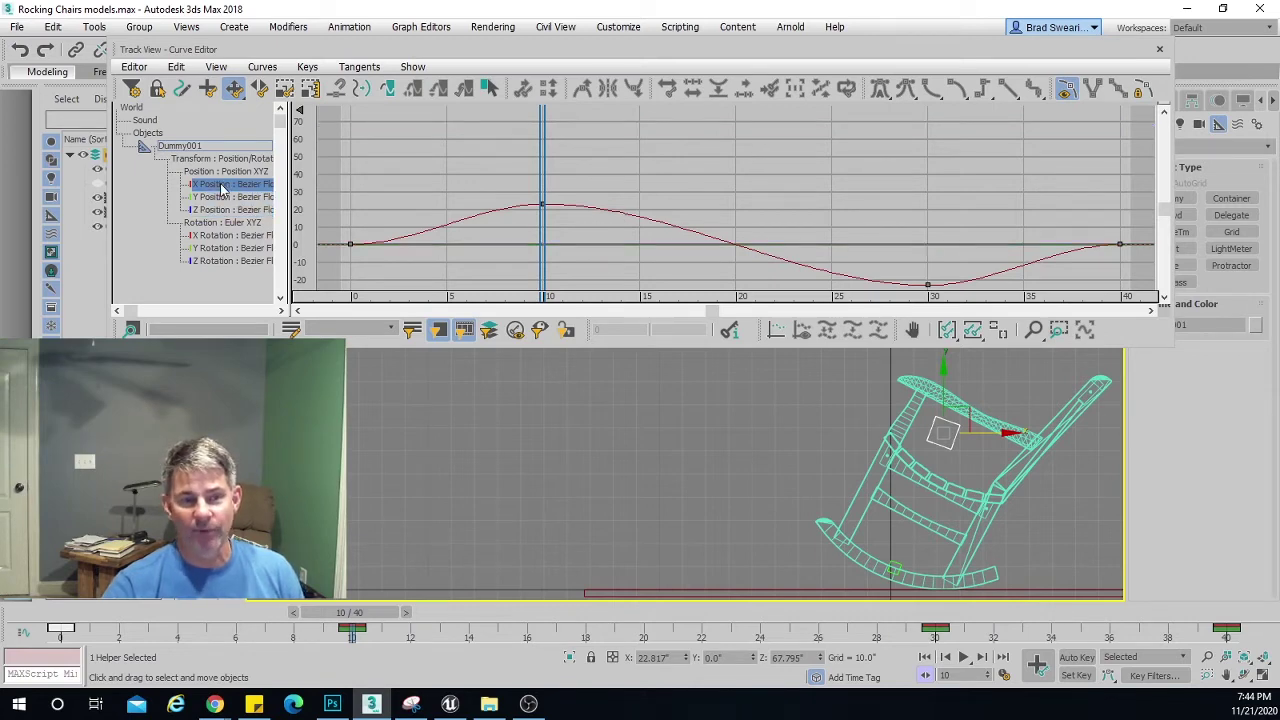
click(1001, 333)
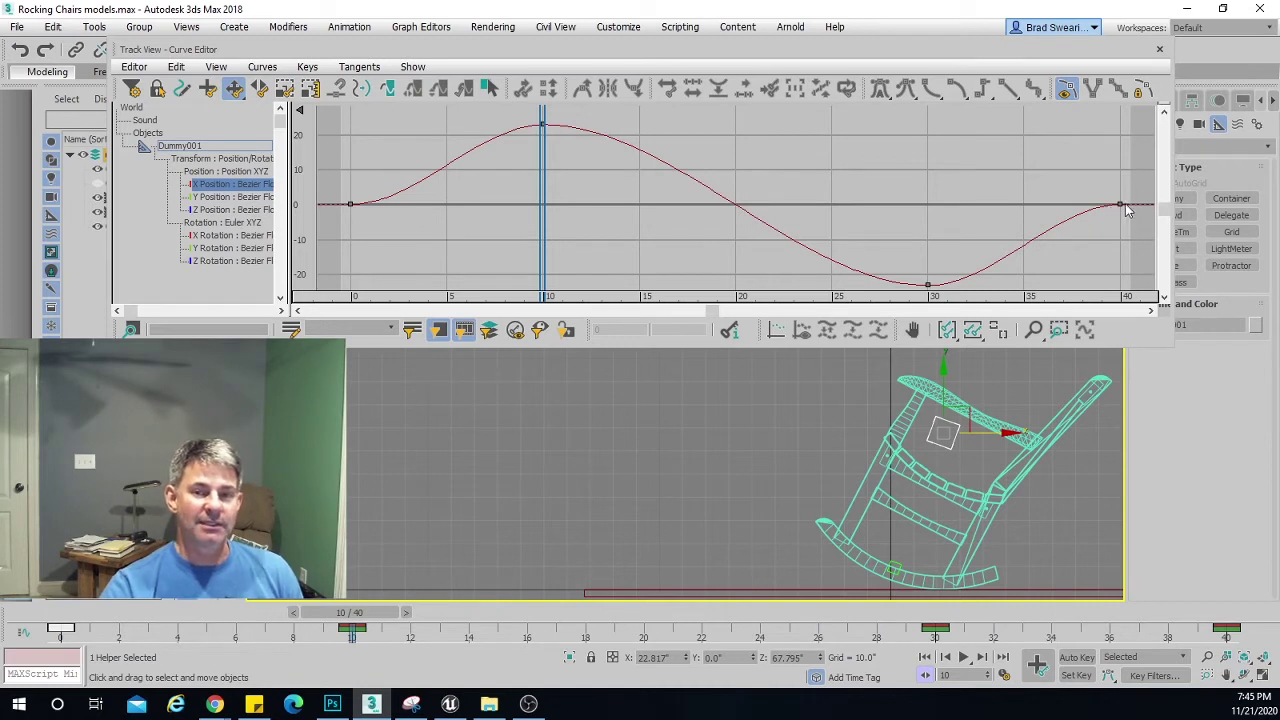
Set the outgoing tangent of Dummy001's X Position key at frame 0 to the fast type.
click(349, 203)
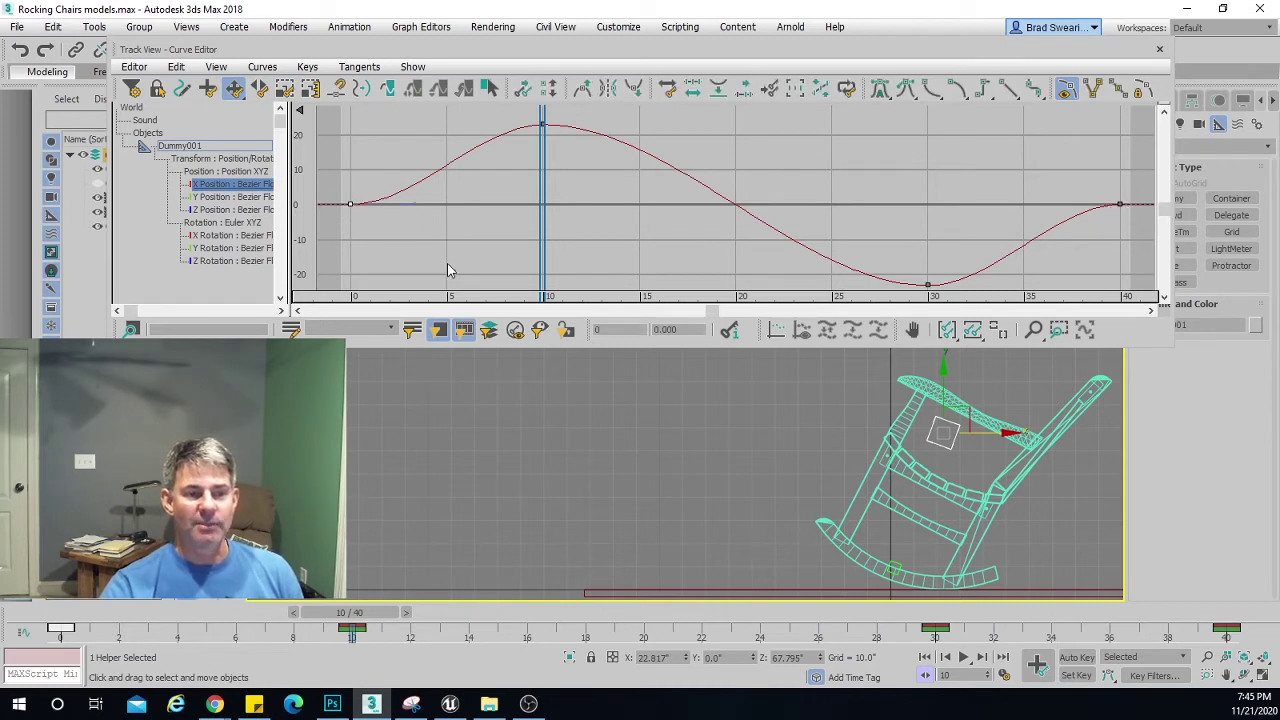
right_click(351, 203)
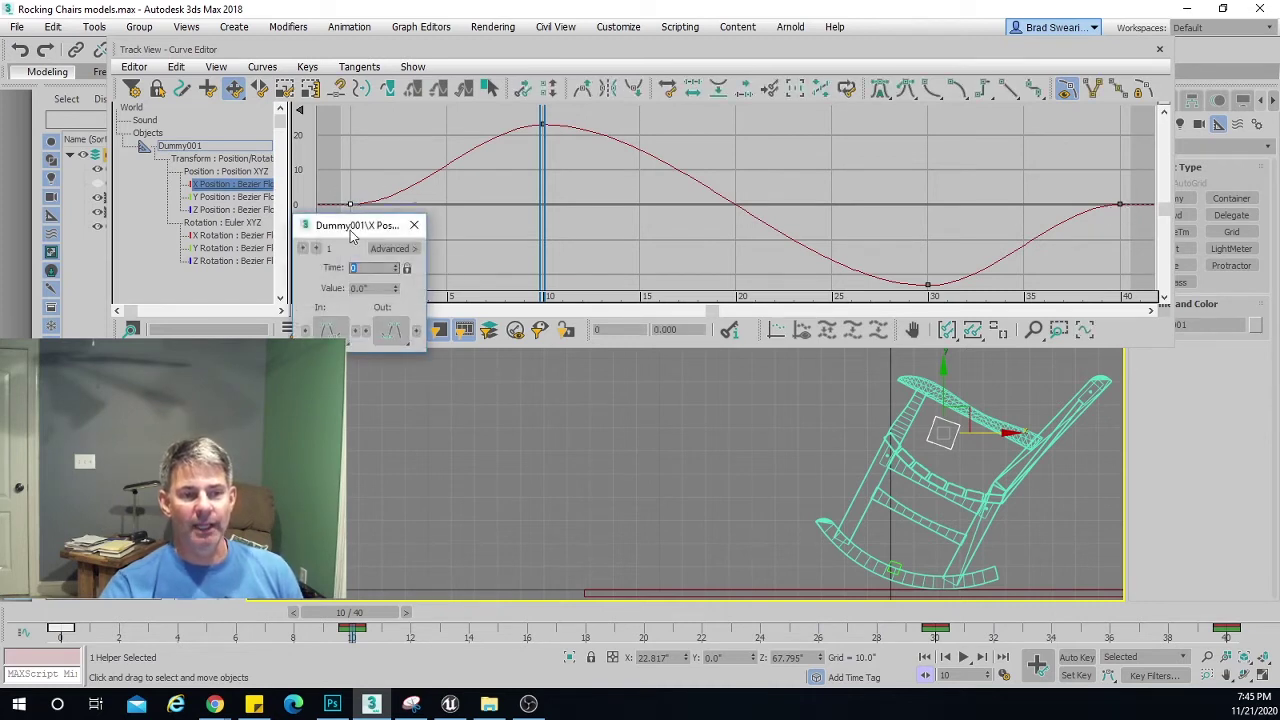
drag(352, 234, 533, 168)
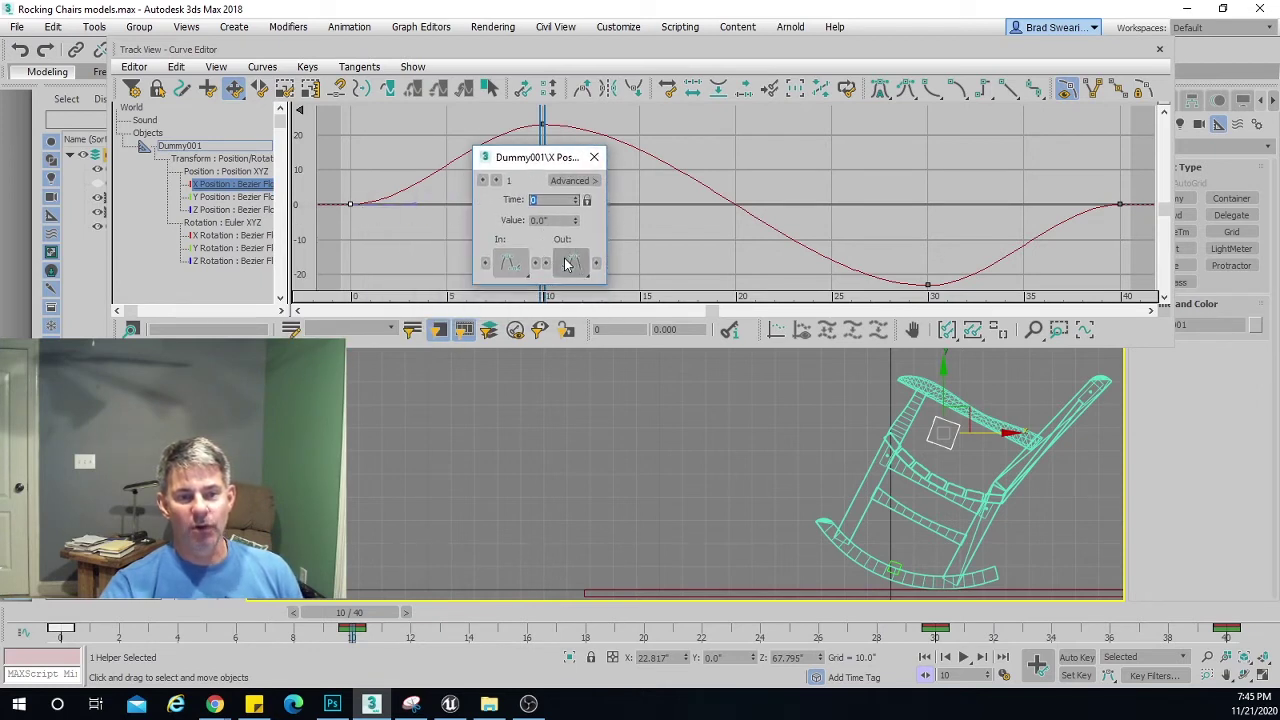
drag(566, 263, 570, 168)
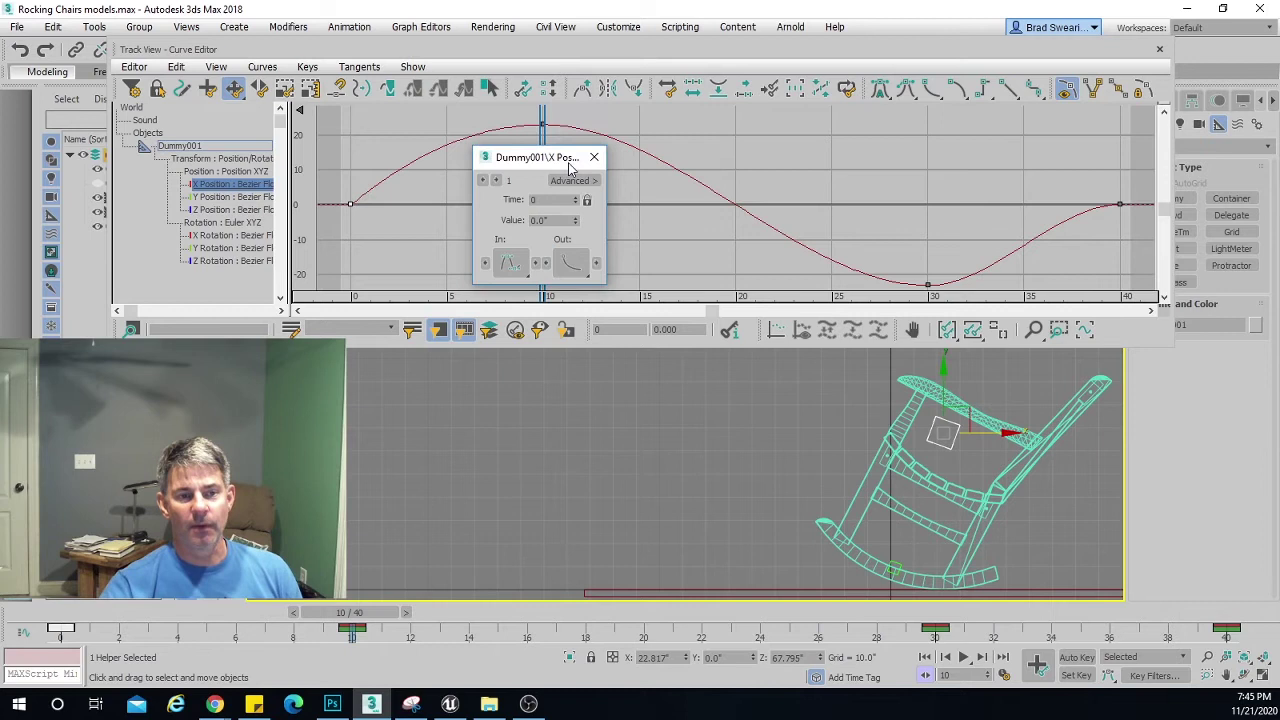
Set the incoming tangent of the X Position key at frame 40 to fast and close the key's properties.
click(483, 181)
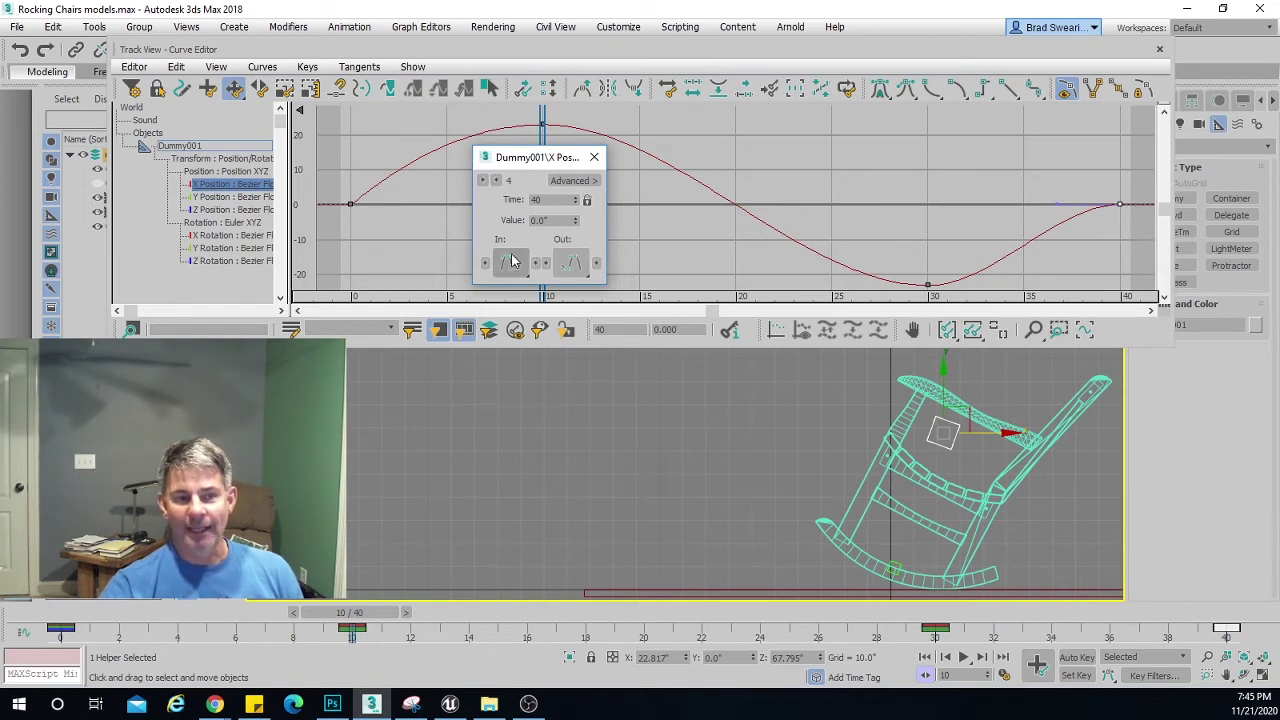
drag(510, 262, 511, 179)
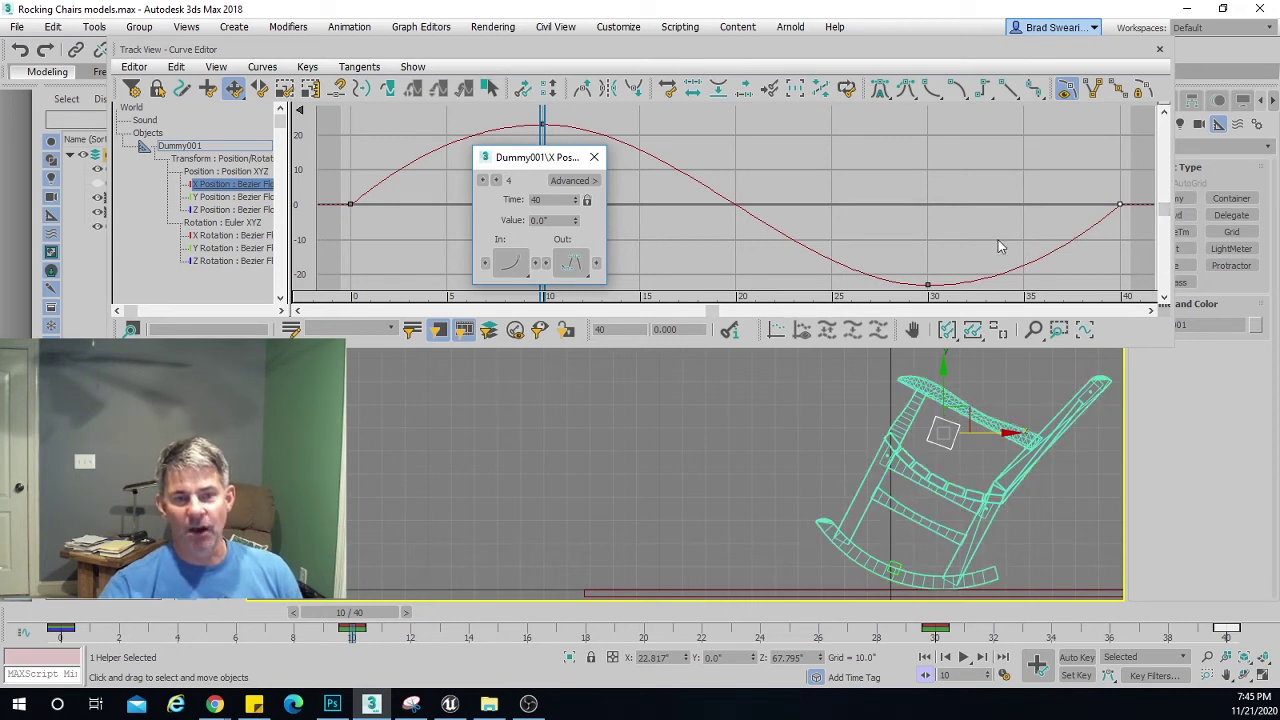
drag(515, 160, 450, 150)
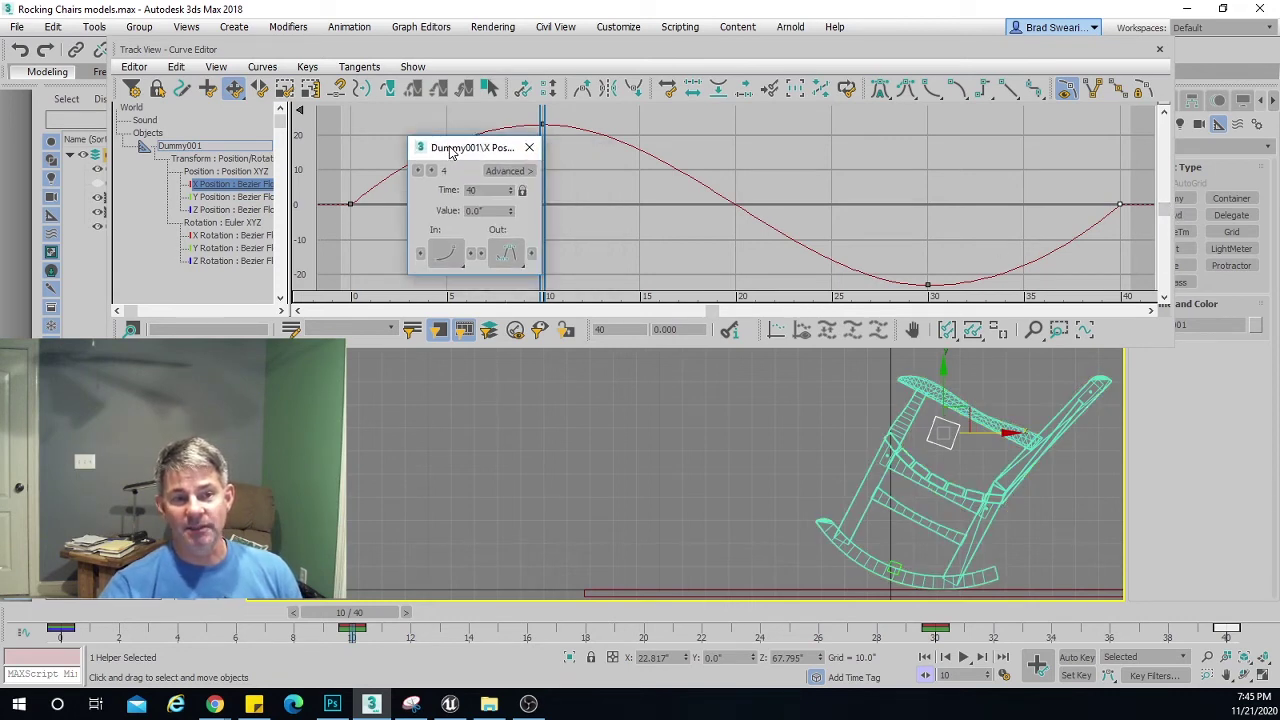
click(529, 147)
Play the animation from frame 0 with the X Position curve displayed to check the chair's motion through the loop.
mouse_move(548, 147)
mouse_down()
mouse_move(352, 165)
mouse_move(986, 178)
mouse_move(545, 178)
mouse_move(1067, 184)
mouse_move(428, 180)
mouse_move(1107, 196)
mouse_move(355, 178)
mouse_up()
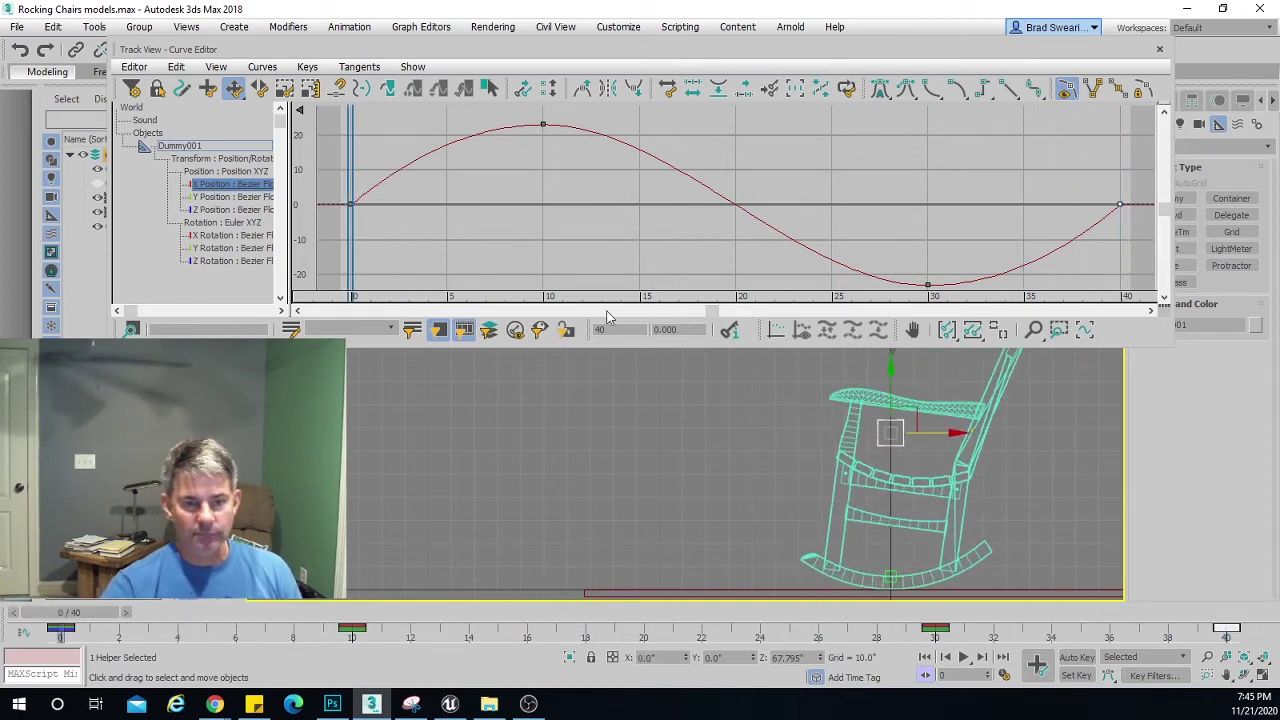
key(slash)
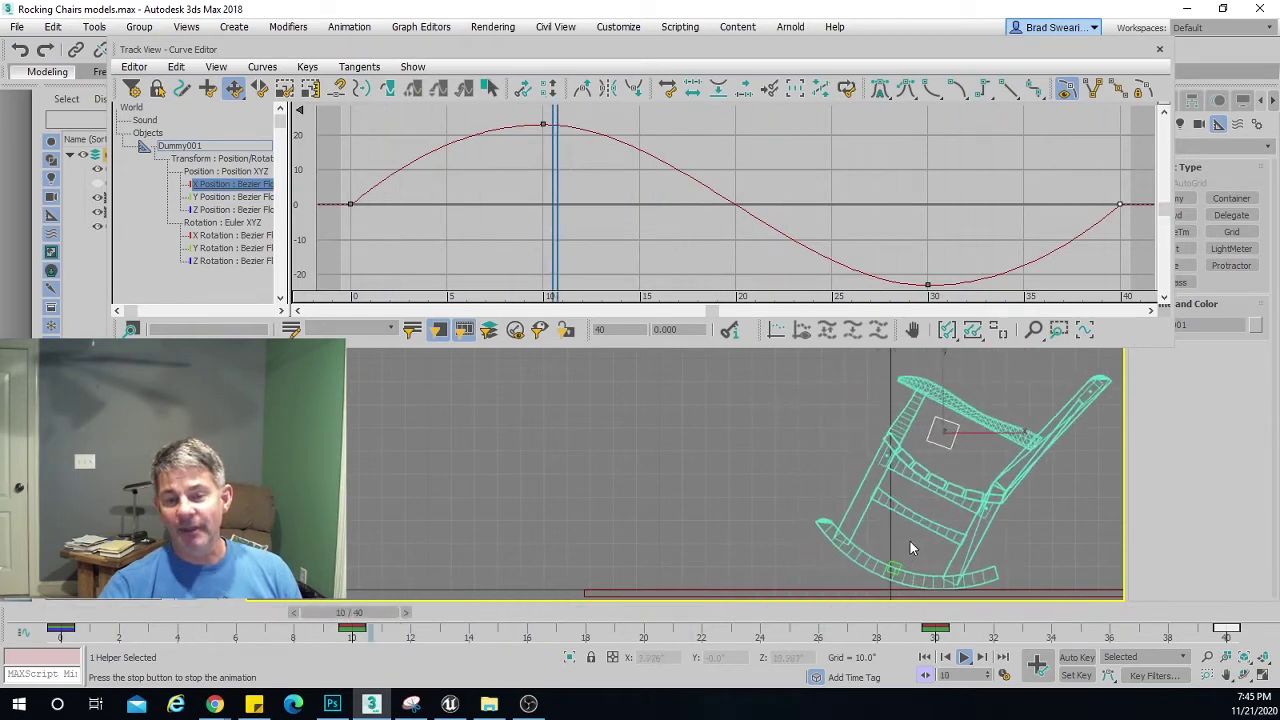
key(/)
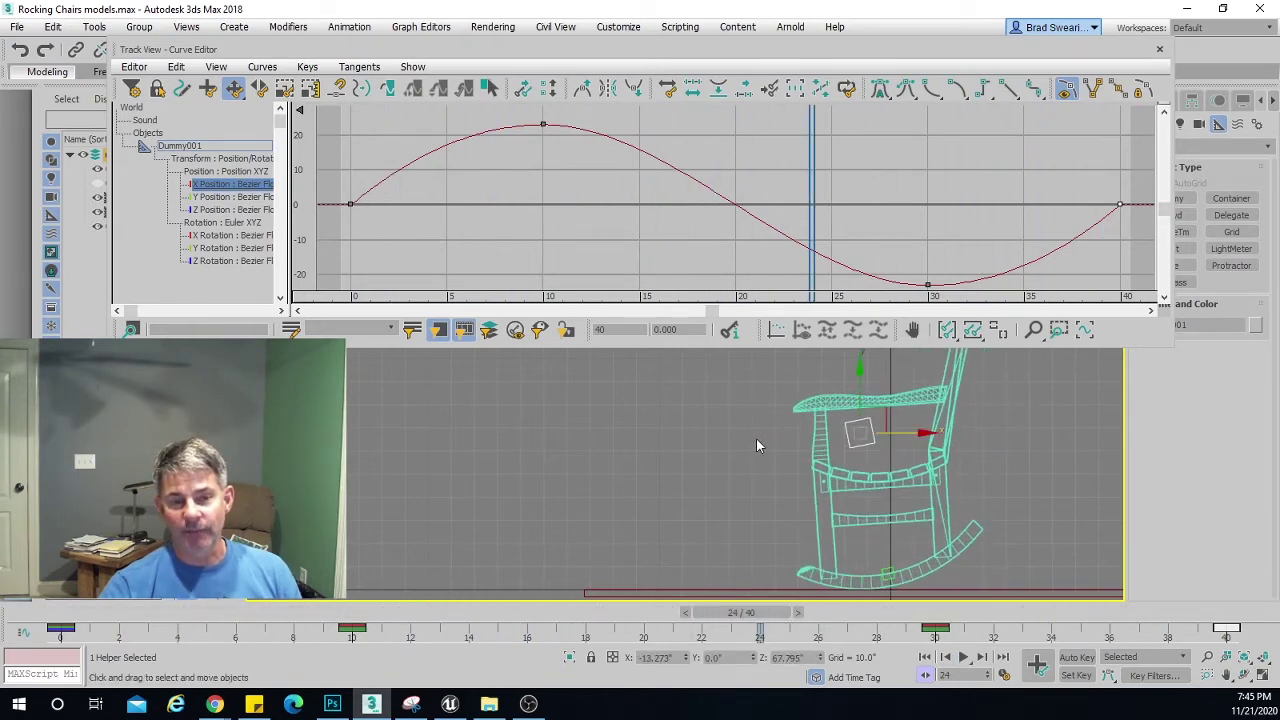
Close the Curve Editor, play the animation in the Front view, and switch the view to default shading.
click(1159, 50)
middle_drag(994, 277, 924, 170)
scroll(730, 300, up, 3)
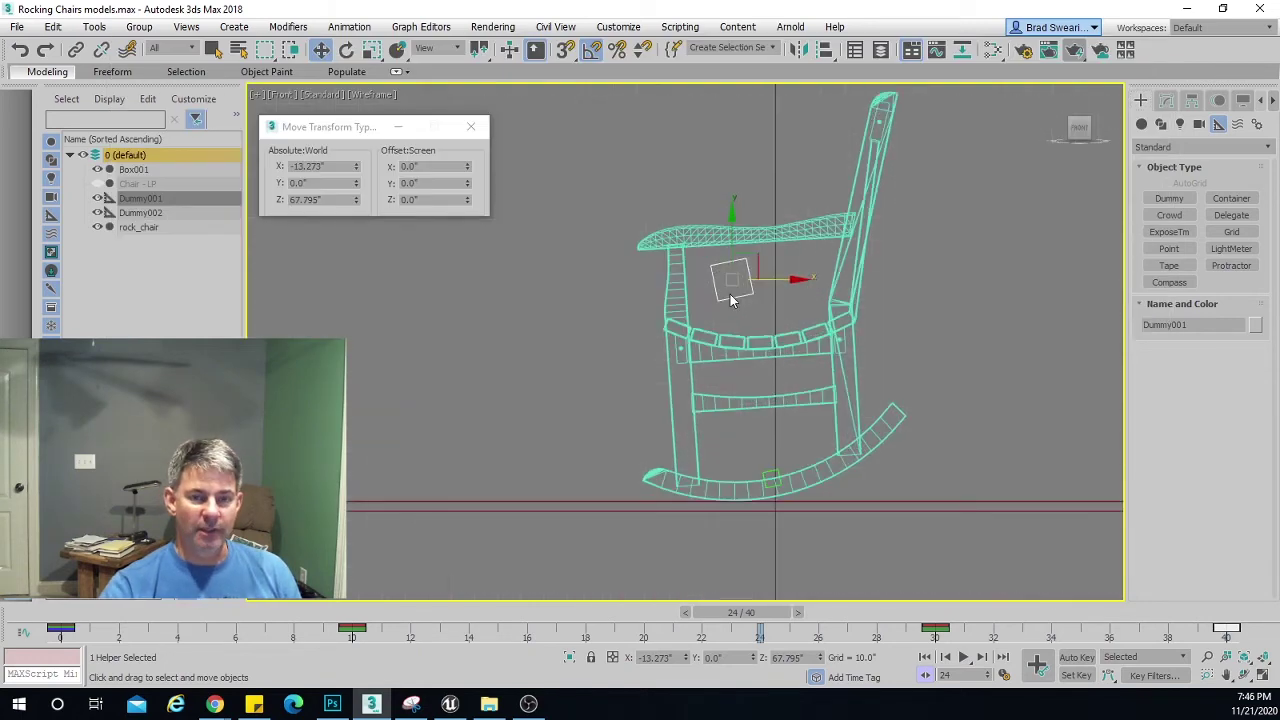
middle_drag(730, 300, 685, 327)
key(/)
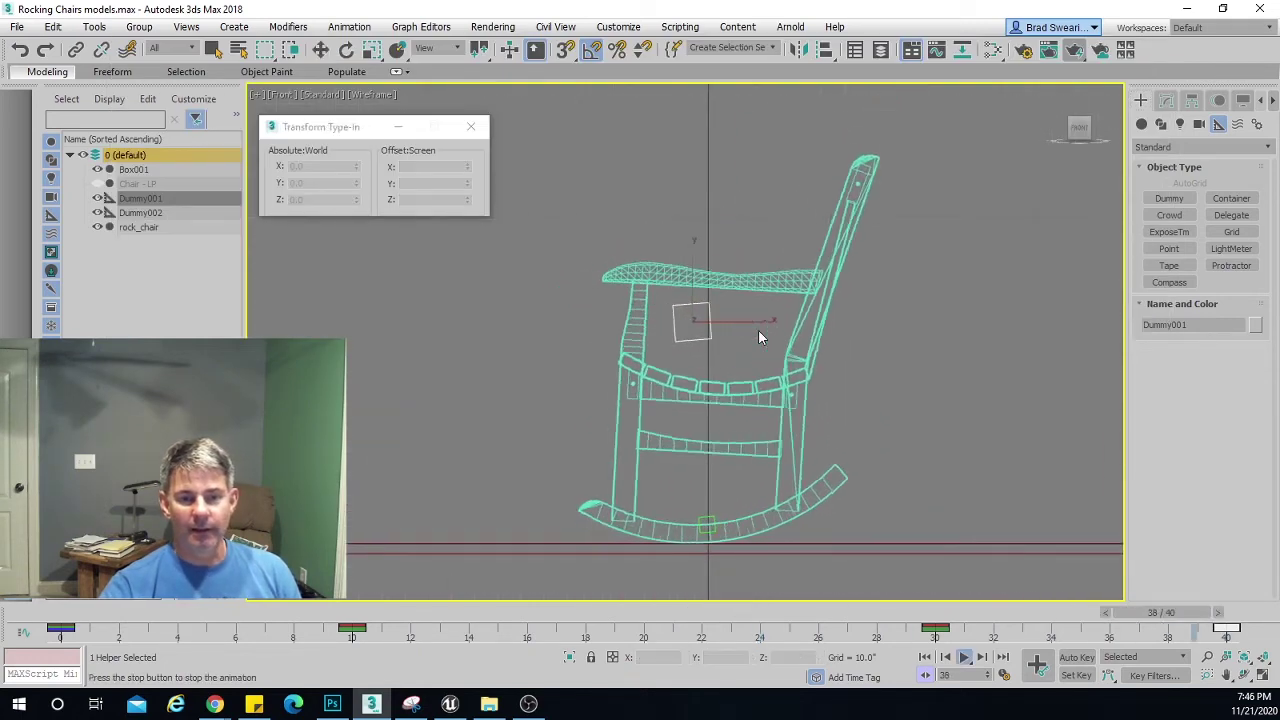
key(F3)
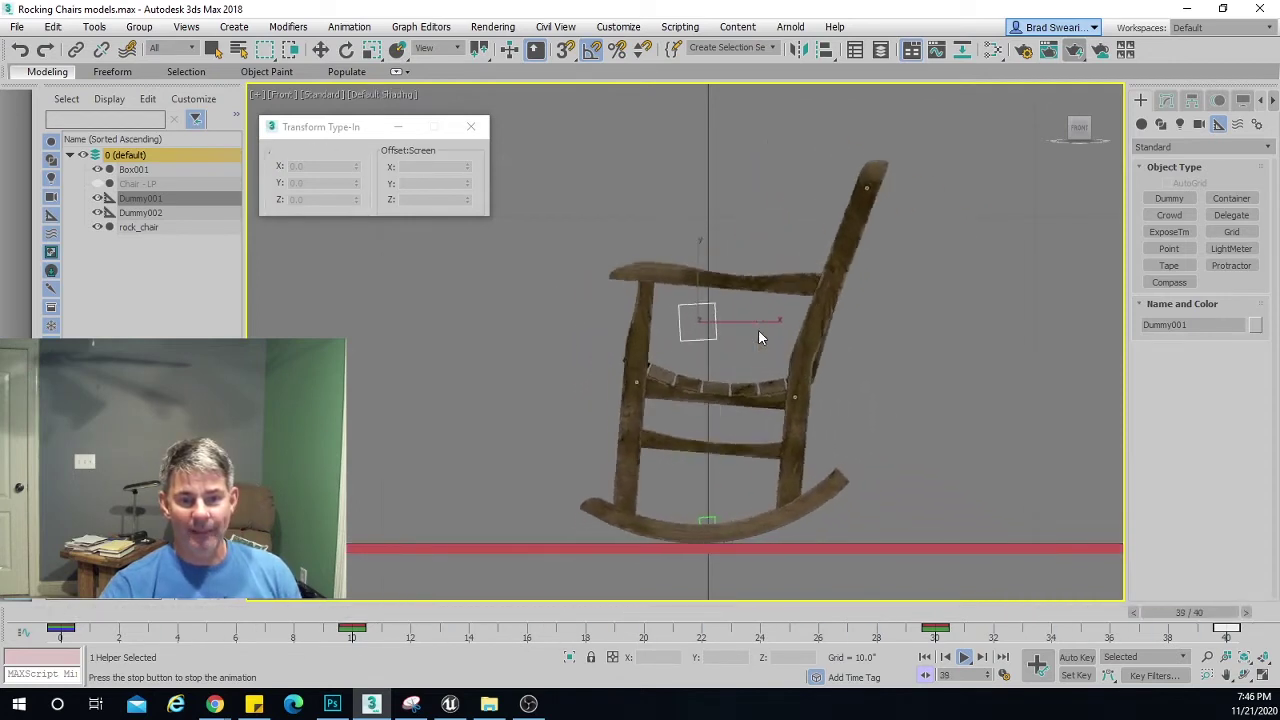
Maximize the Perspective view and play the animation to check the rocking motion on the floor.
key(alt+w)
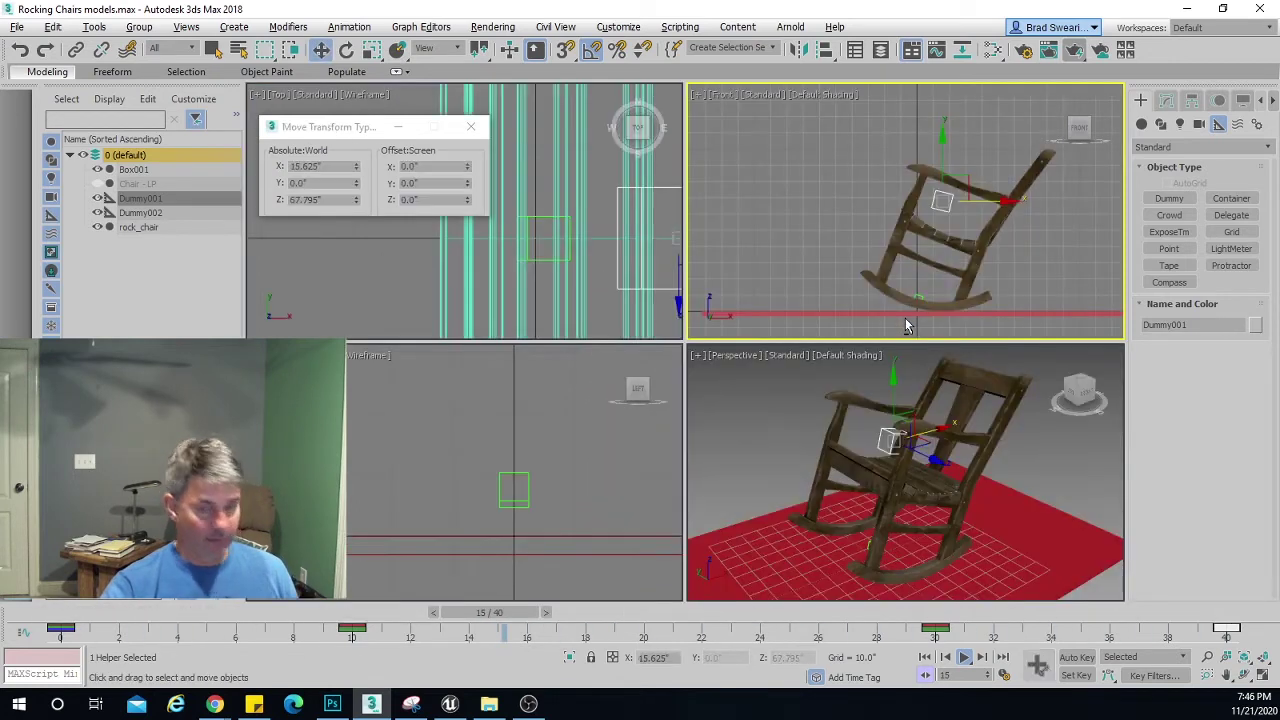
key(/)
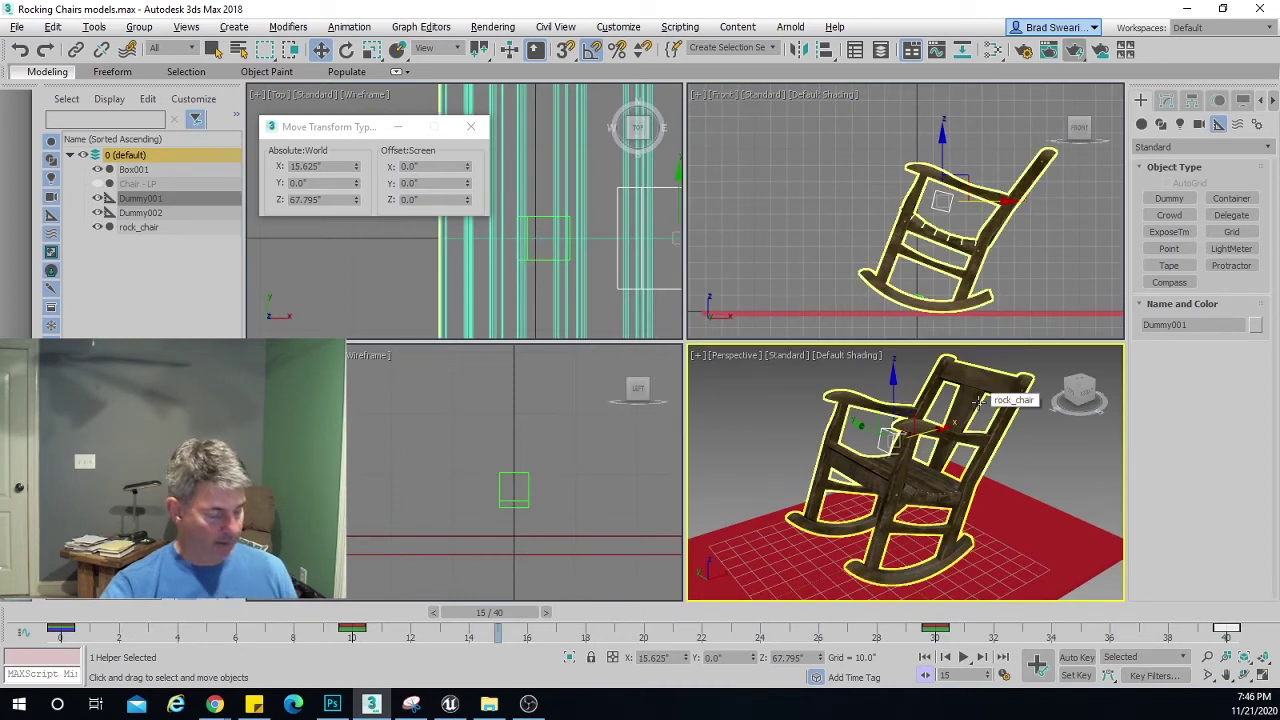
key(alt+w)
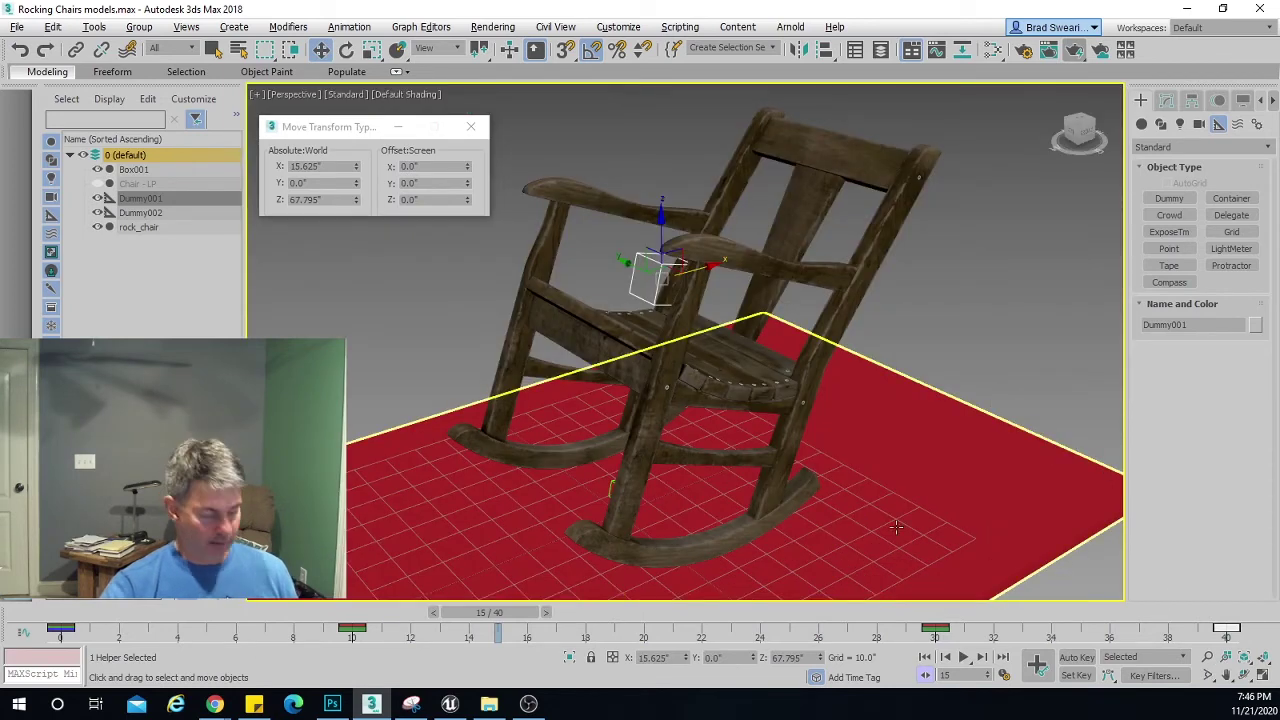
key(/)
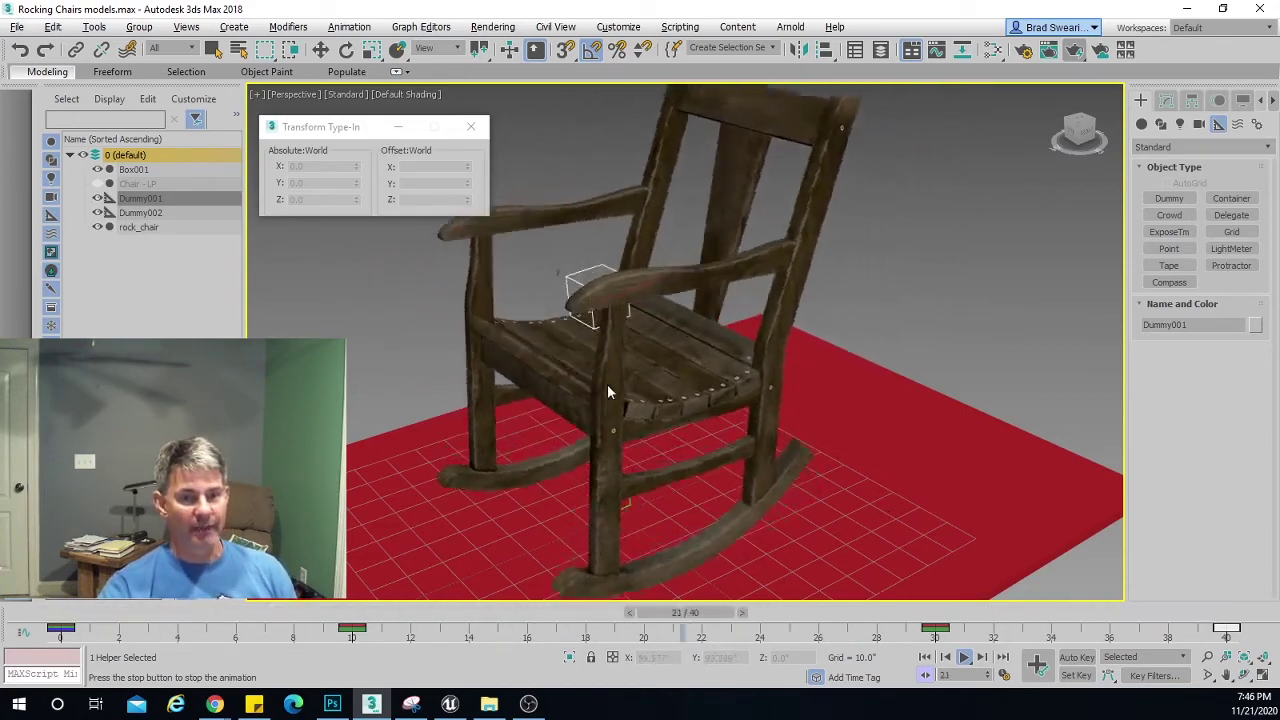
Return to the maximized Front view and reopen the Curve Editor showing only Dummy001's X Position curve.
click(1262, 675)
right_click(1053, 228)
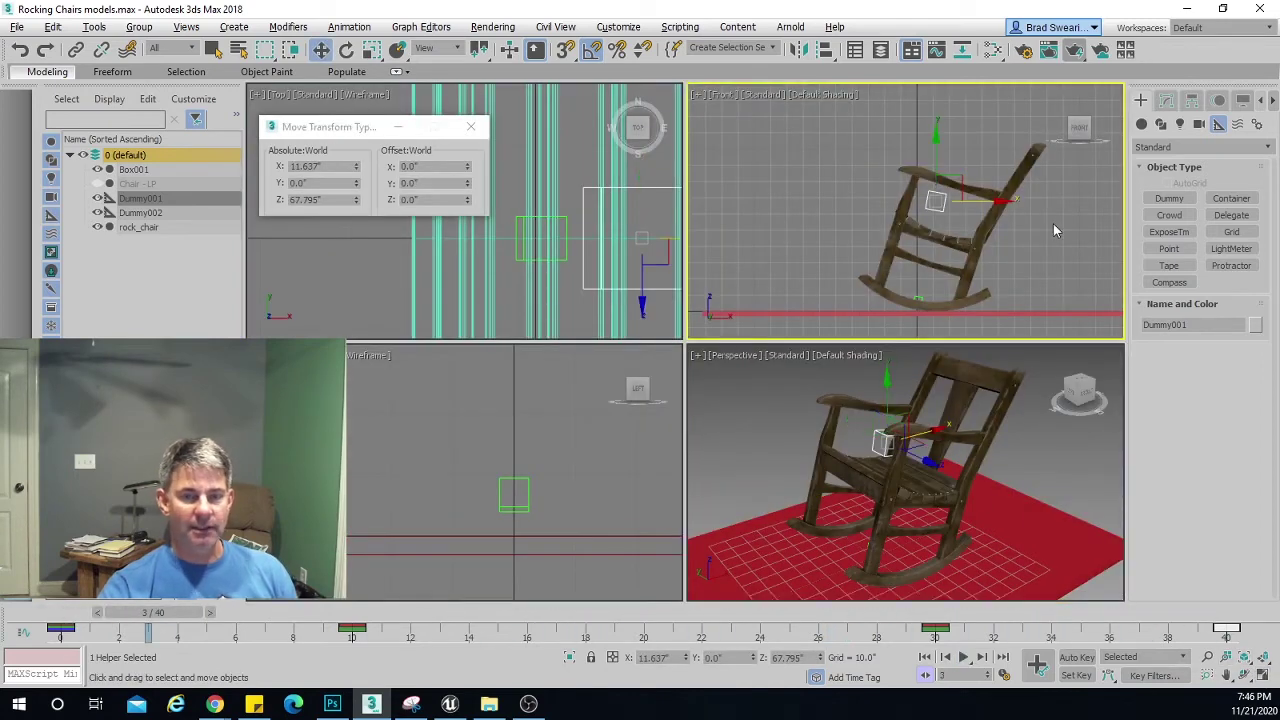
key(alt+w)
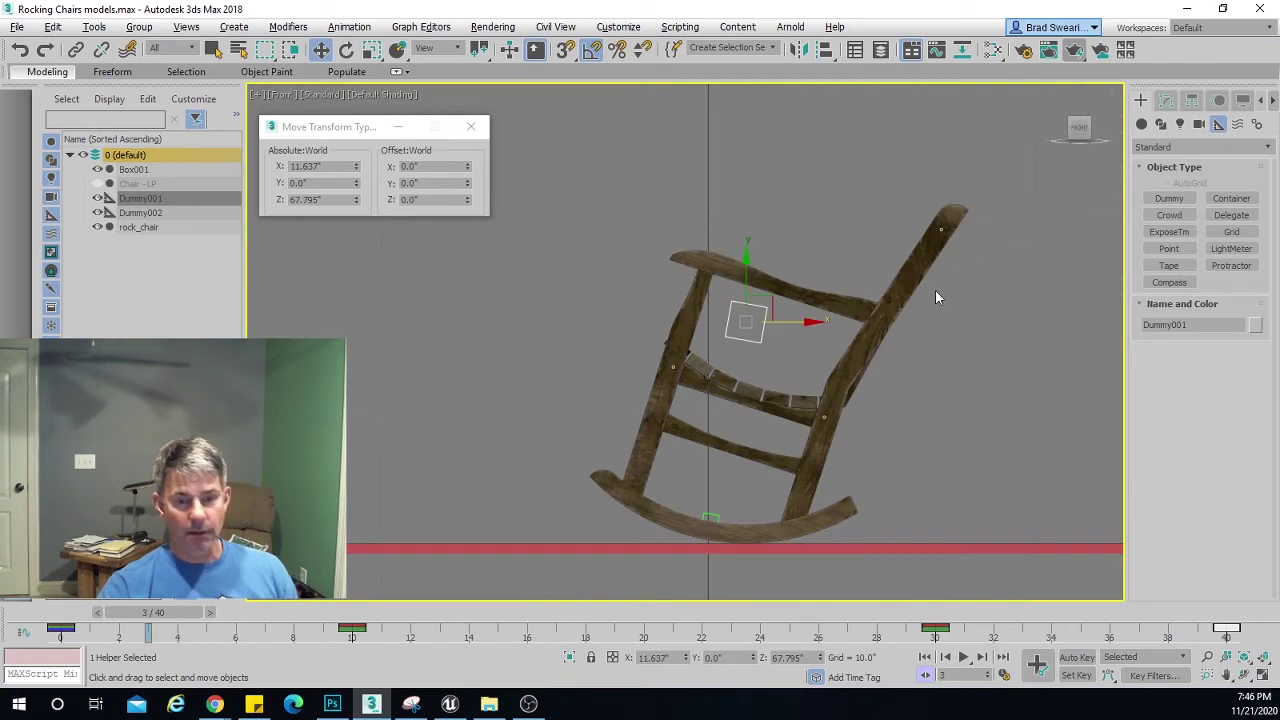
middle_drag(935, 290, 975, 453)
scroll(950, 382, down, 2)
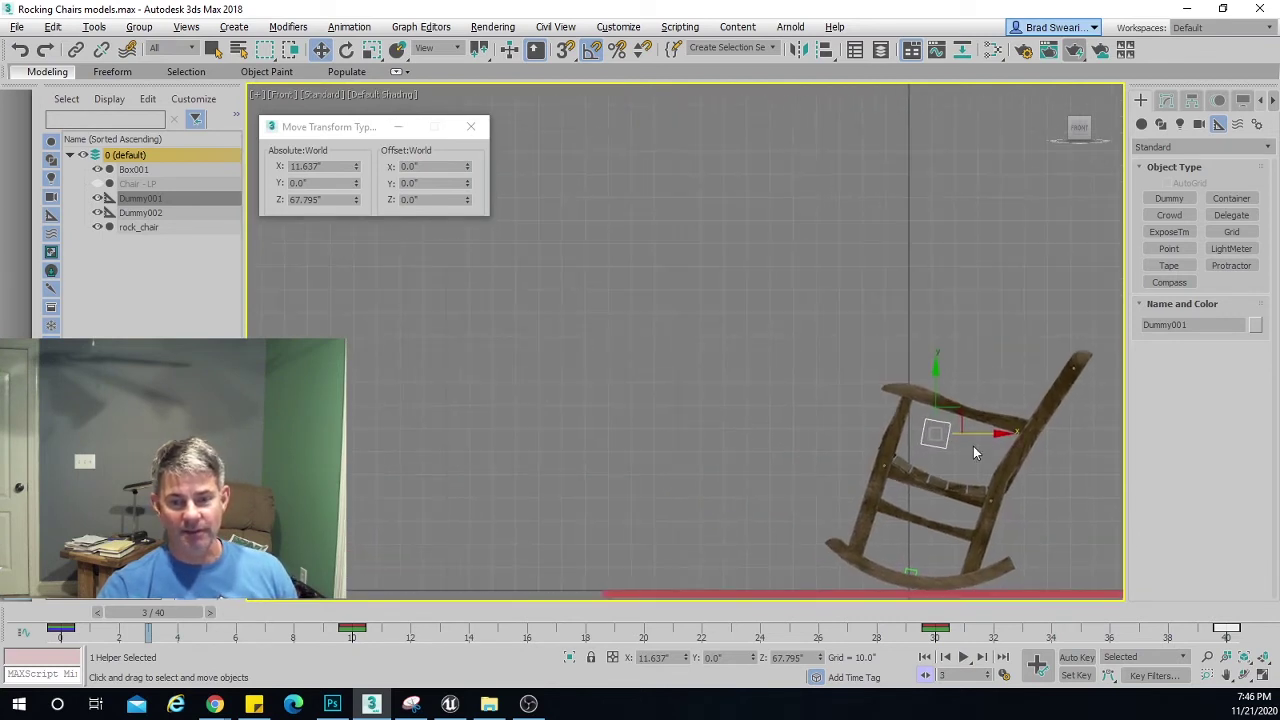
click(421, 27)
click(468, 60)
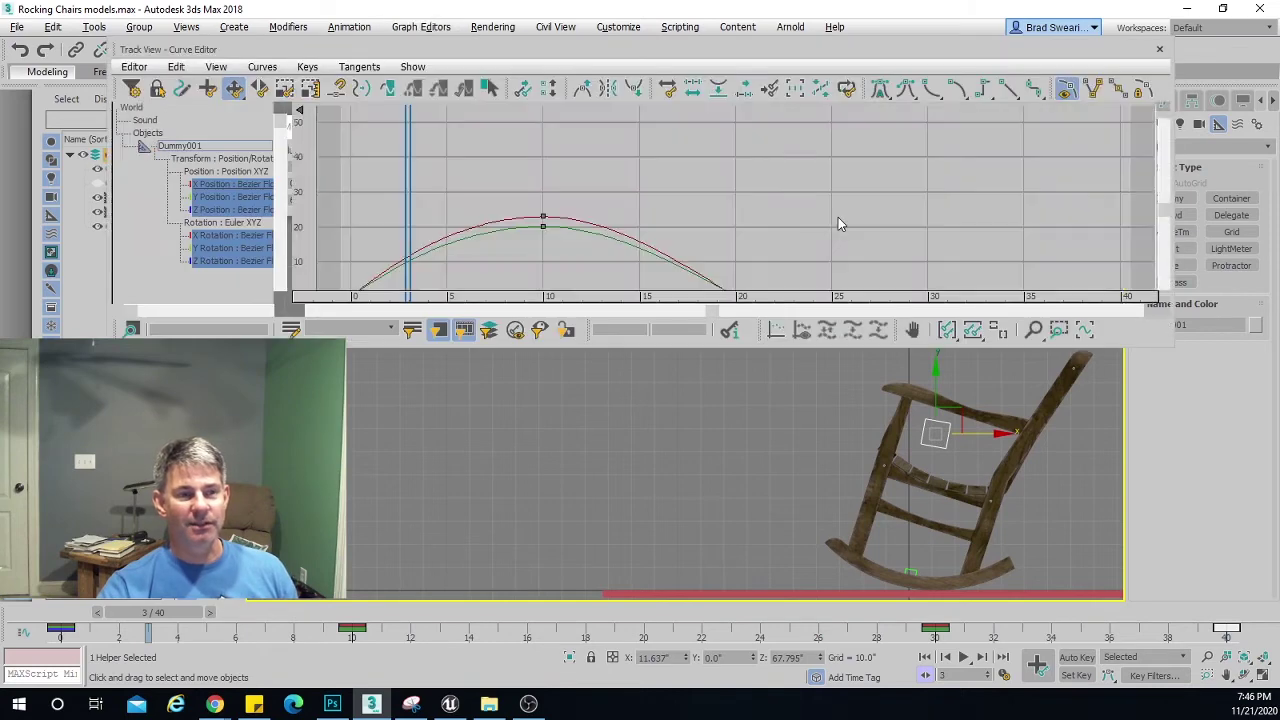
click(221, 186)
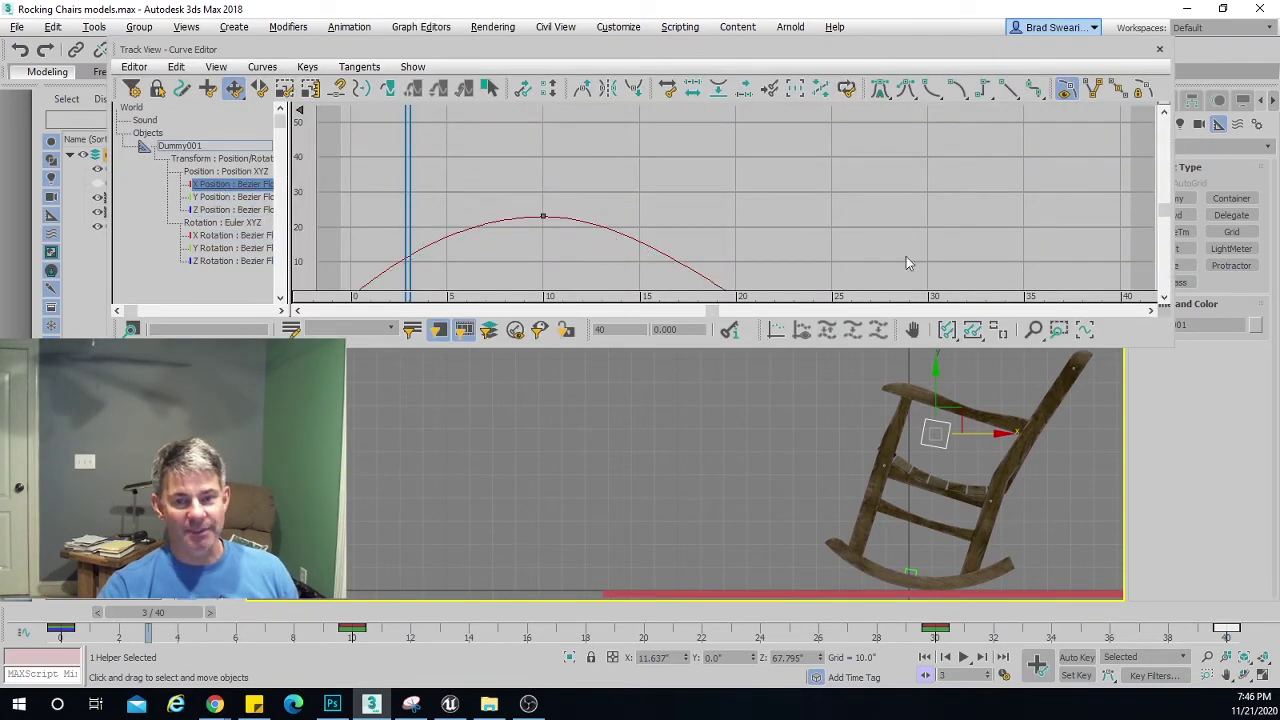
Lengthen Dummy001's Y Rotation tangent handles horizontally: the frame 10 key's to about frames 5.5 and 17.5, the frame 30 key's to about 22 and 35.
click(997, 331)
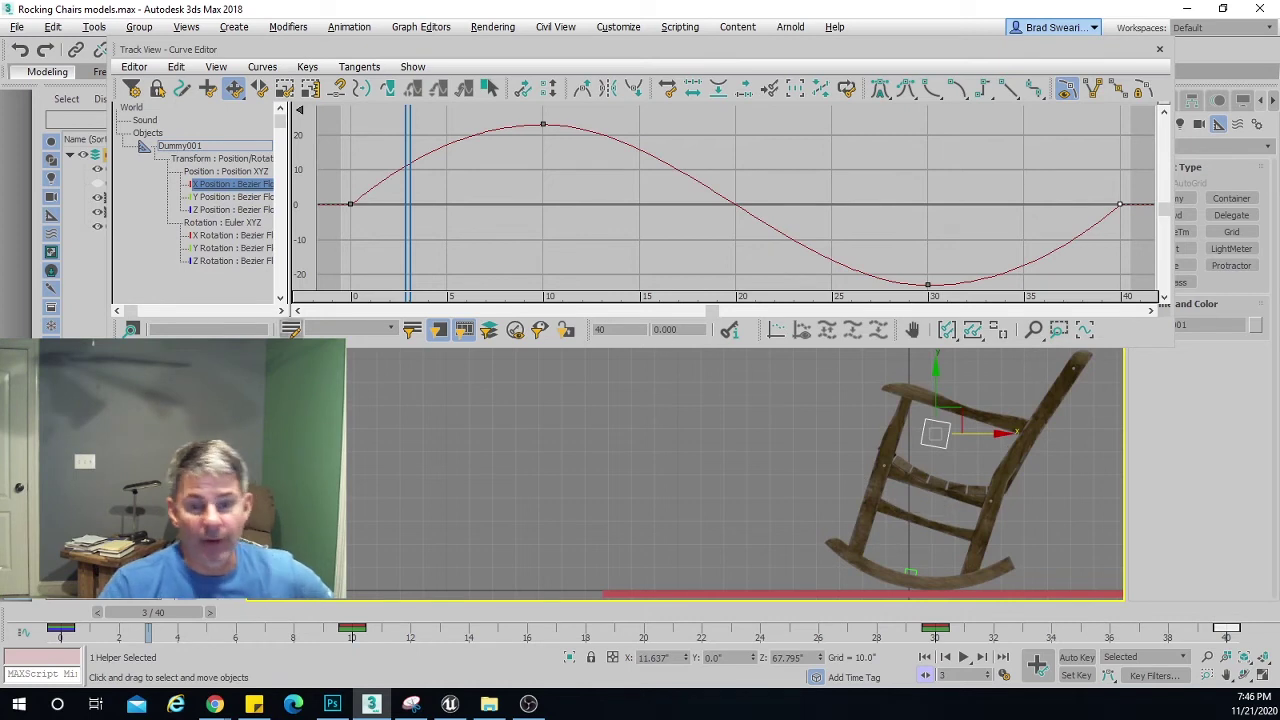
click(225, 236)
click(221, 248)
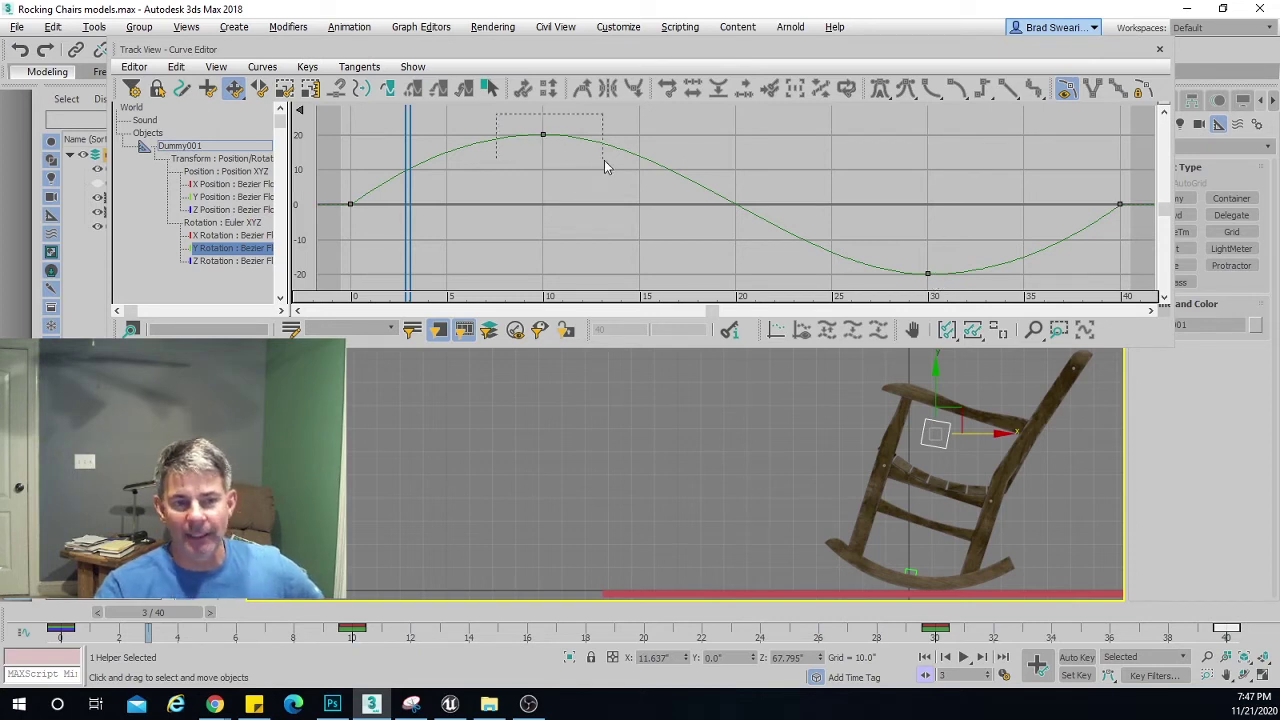
drag(604, 165, 601, 166)
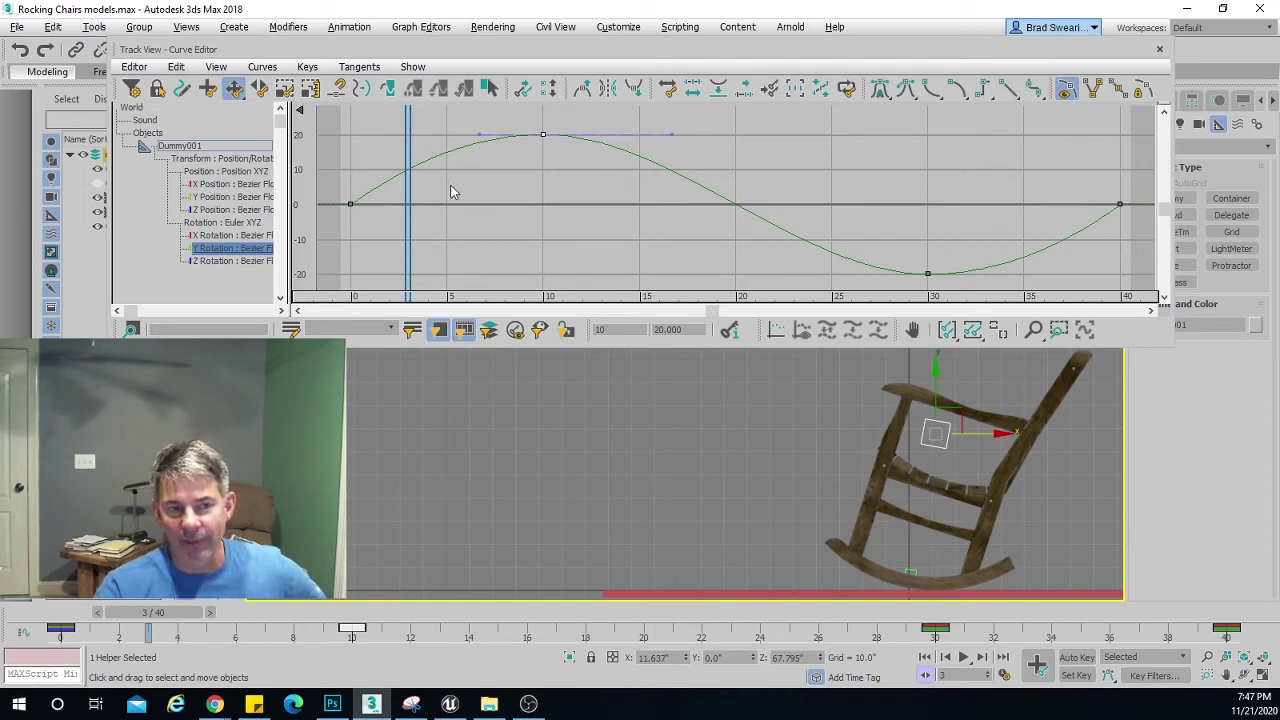
drag(564, 165, 567, 161)
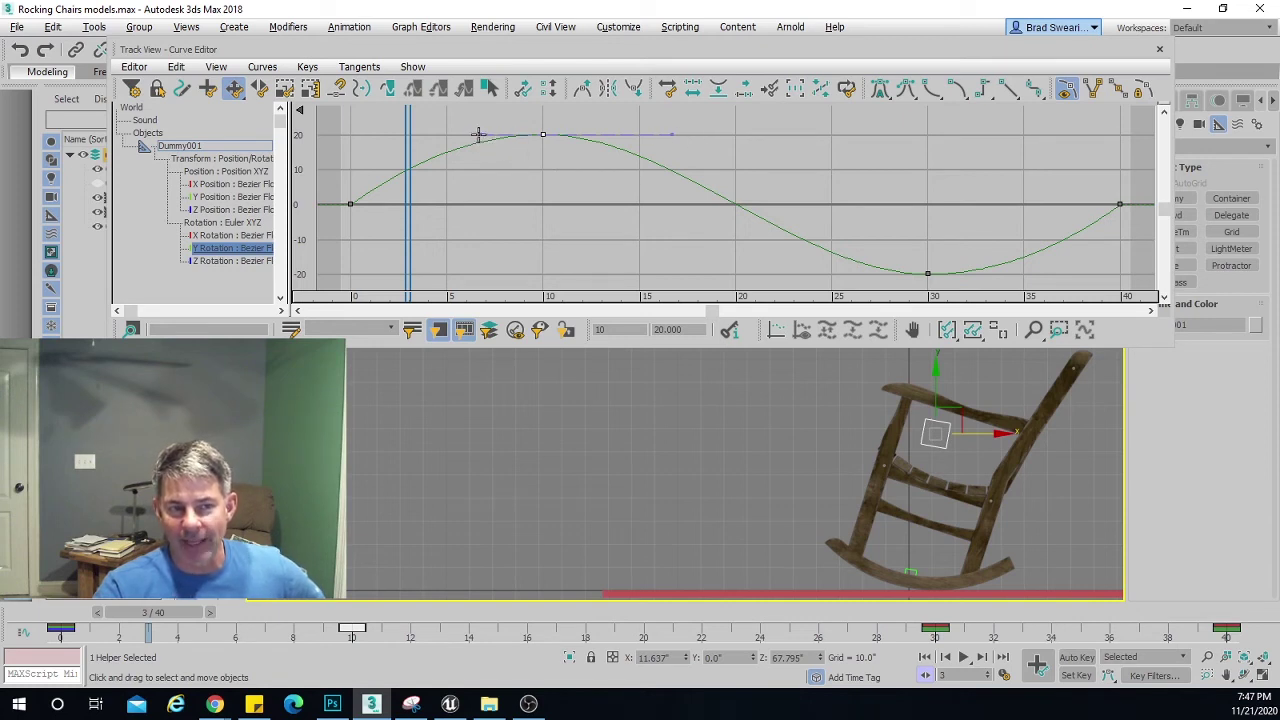
drag(477, 134, 456, 134)
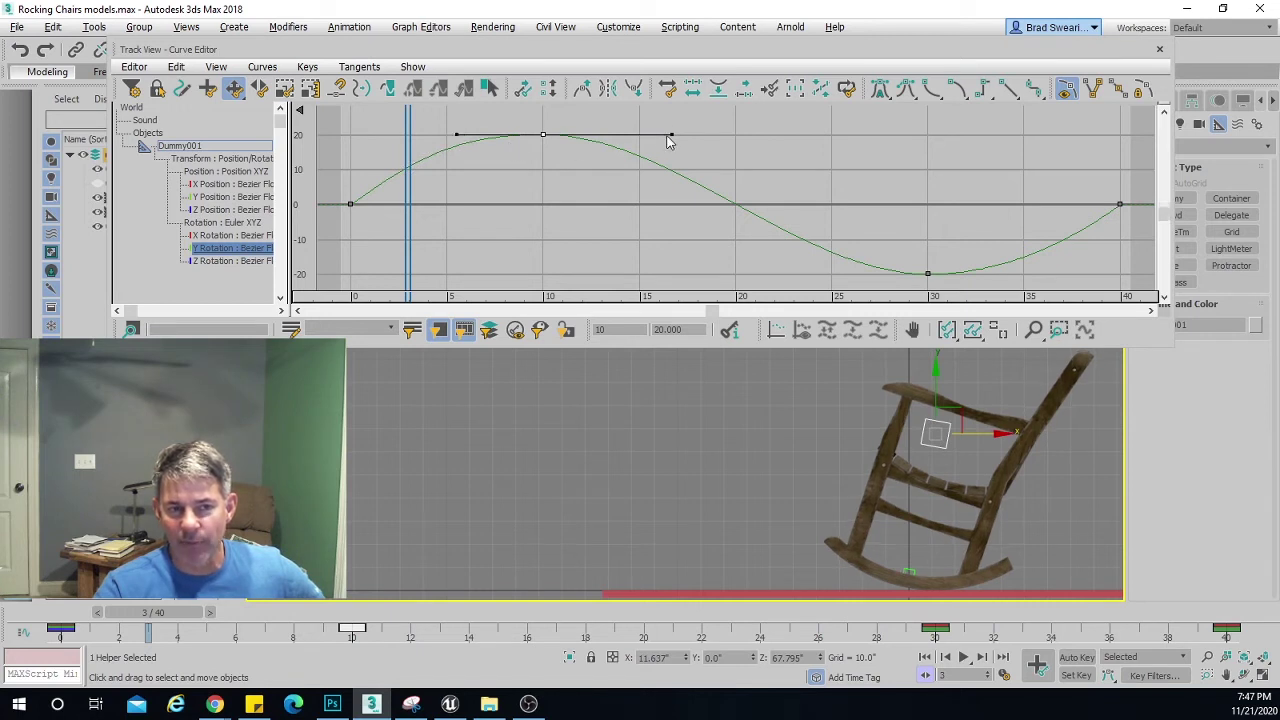
drag(675, 133, 687, 133)
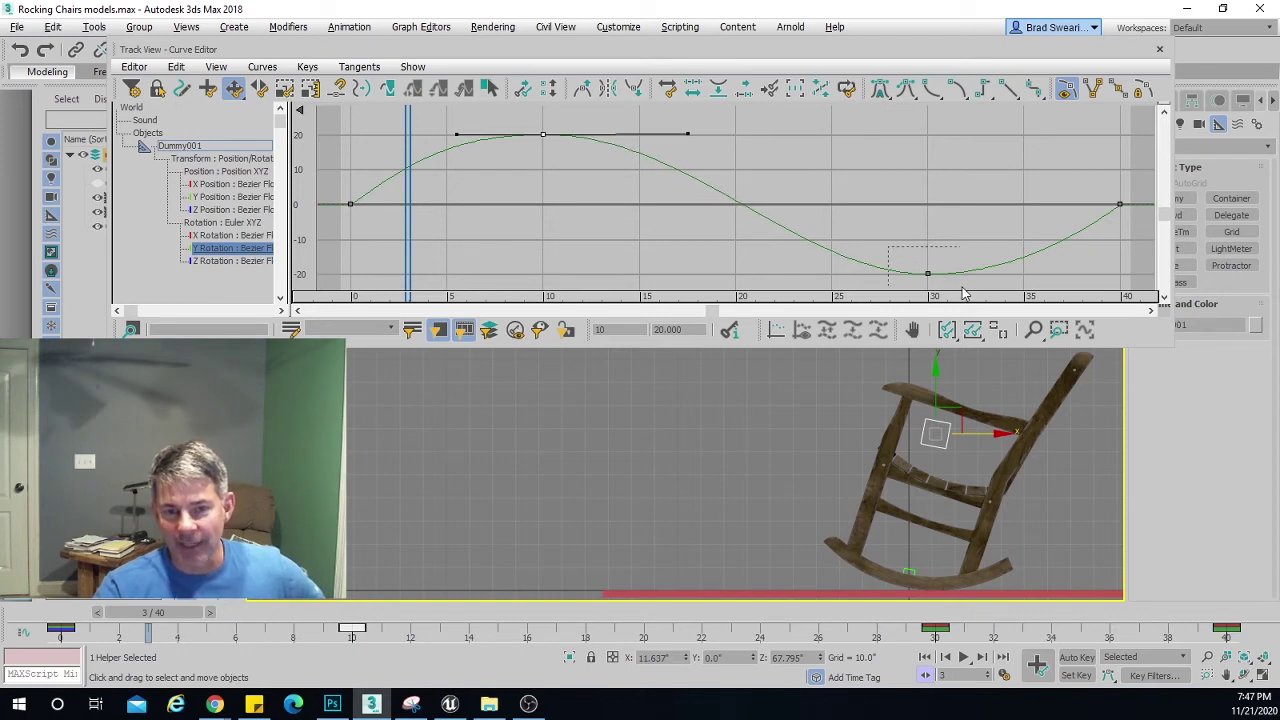
drag(963, 292, 1014, 274)
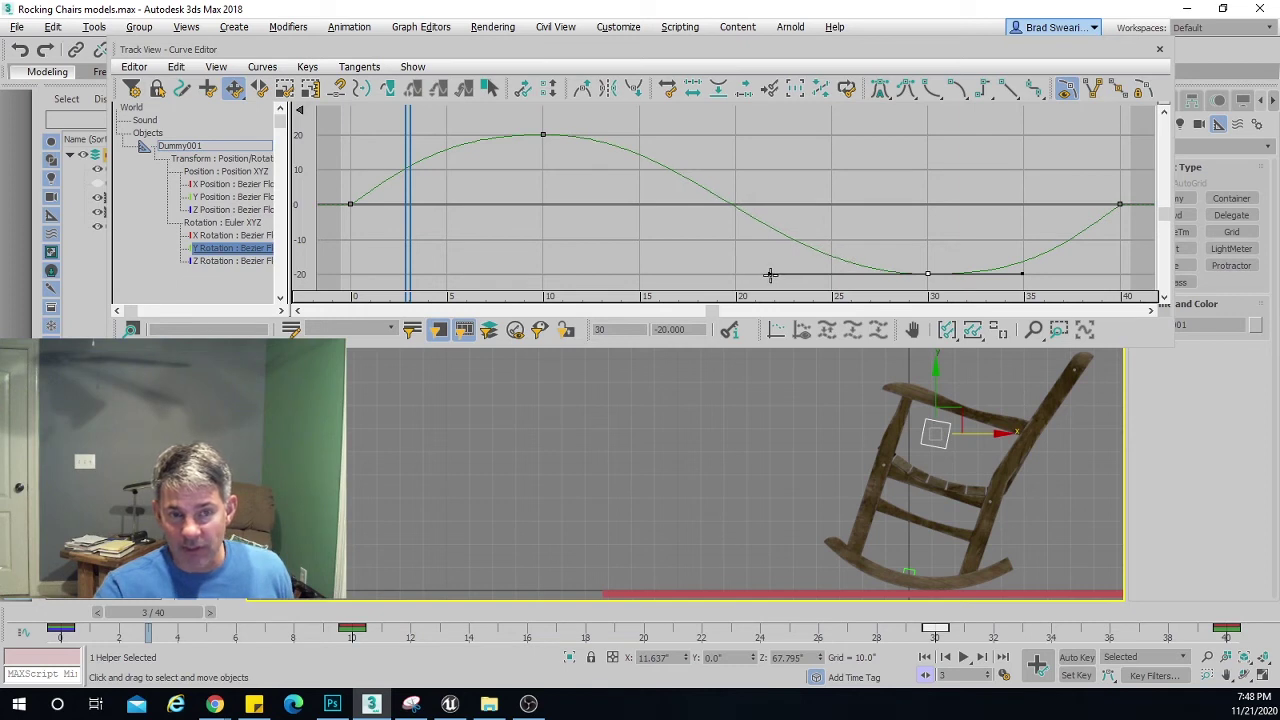
Display Dummy001's X Position curve and play the animation to compare the chair's sideways movement with its rotation.
click(222, 185)
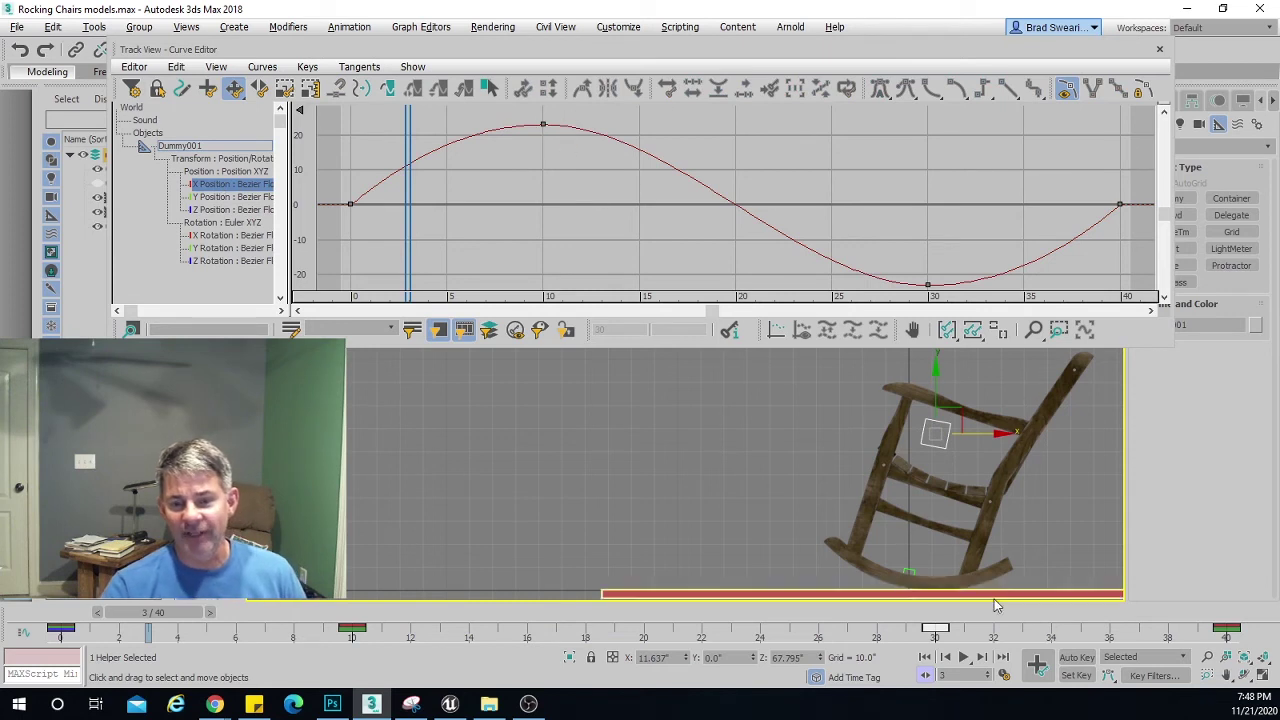
key(slash)
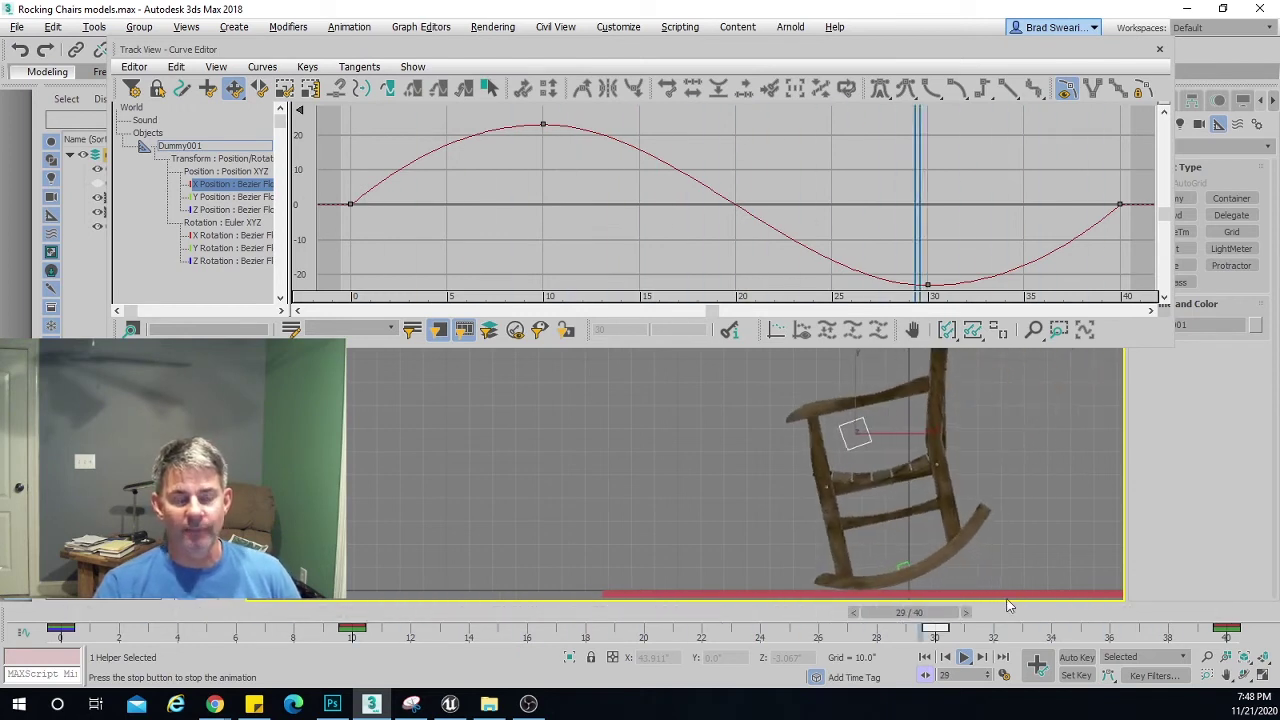
key(/)
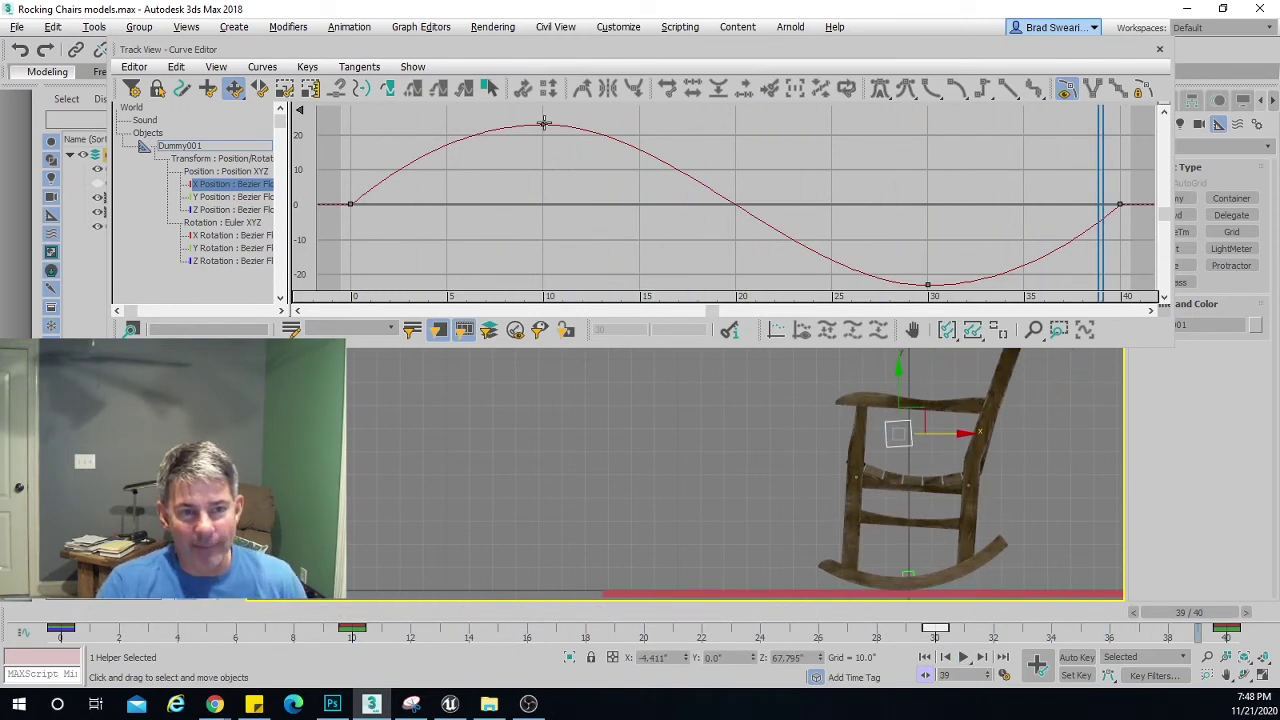
Lengthen the X Position tangent handles horizontally: the frame 10 key's to about frames 5 and 18, the frame 30 key's to about 21.5 and 35.
drag(615, 160, 607, 160)
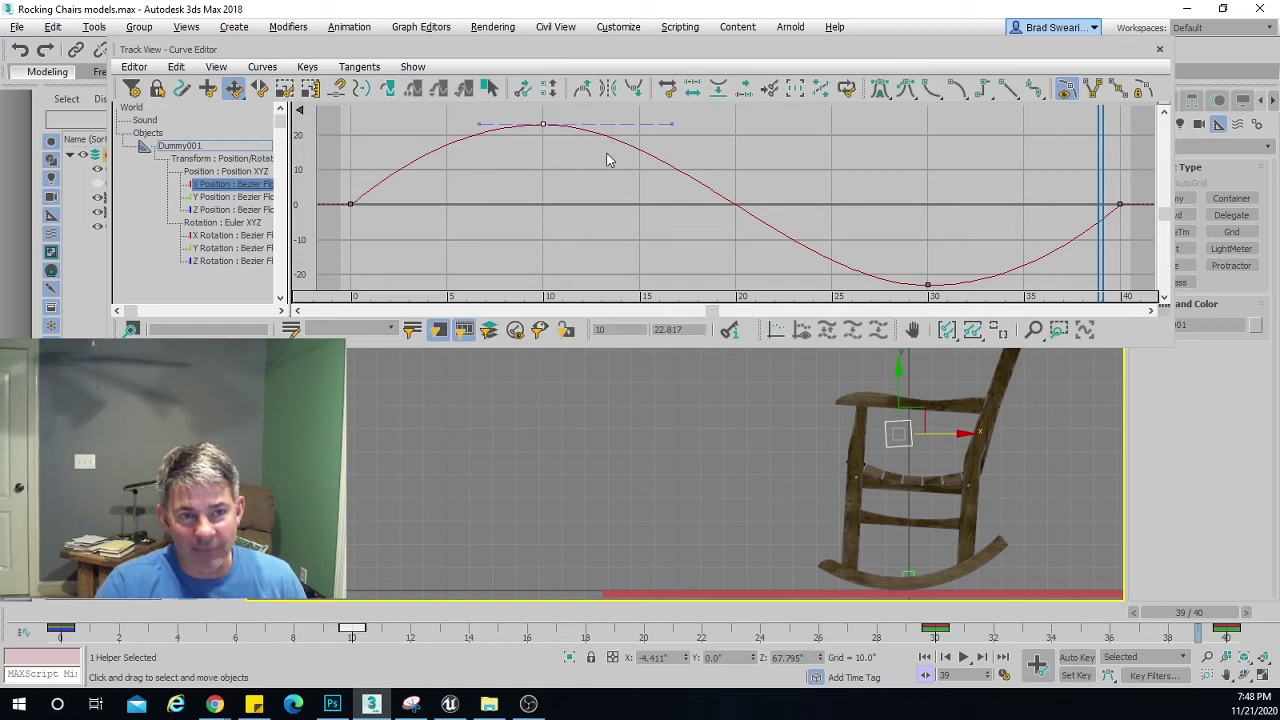
click(477, 124)
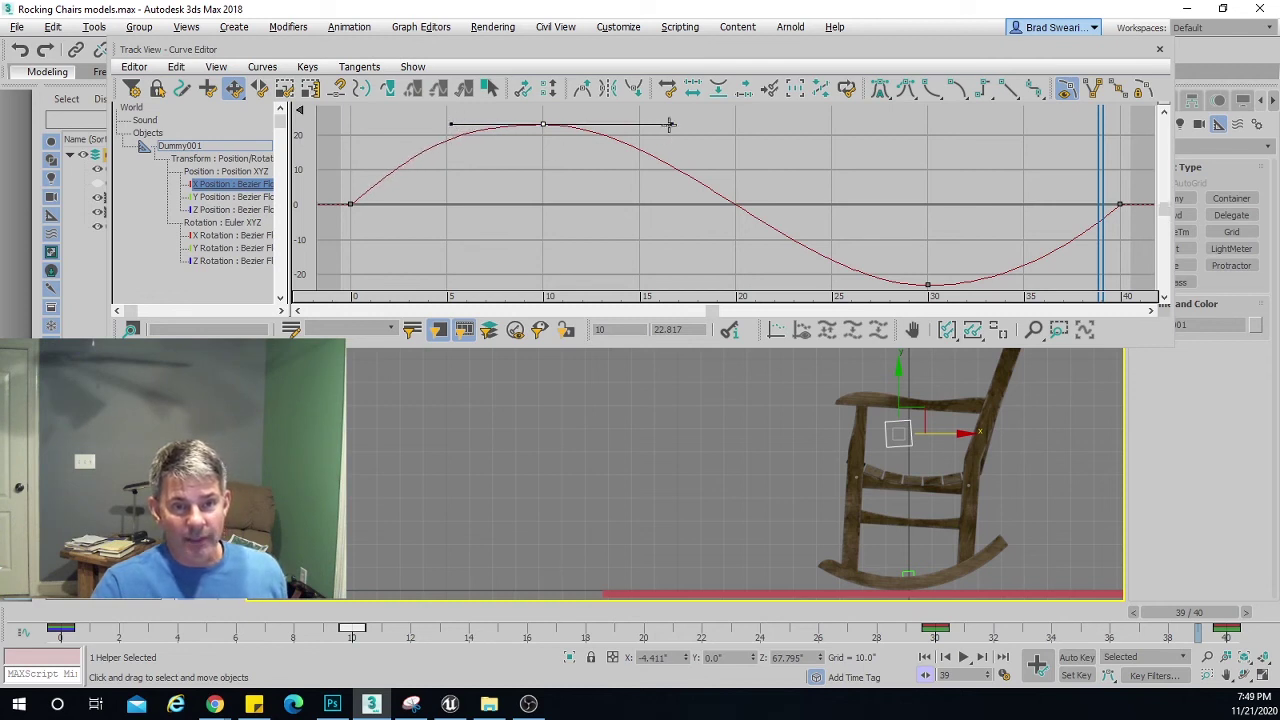
drag(670, 124, 695, 124)
drag(961, 298, 1012, 285)
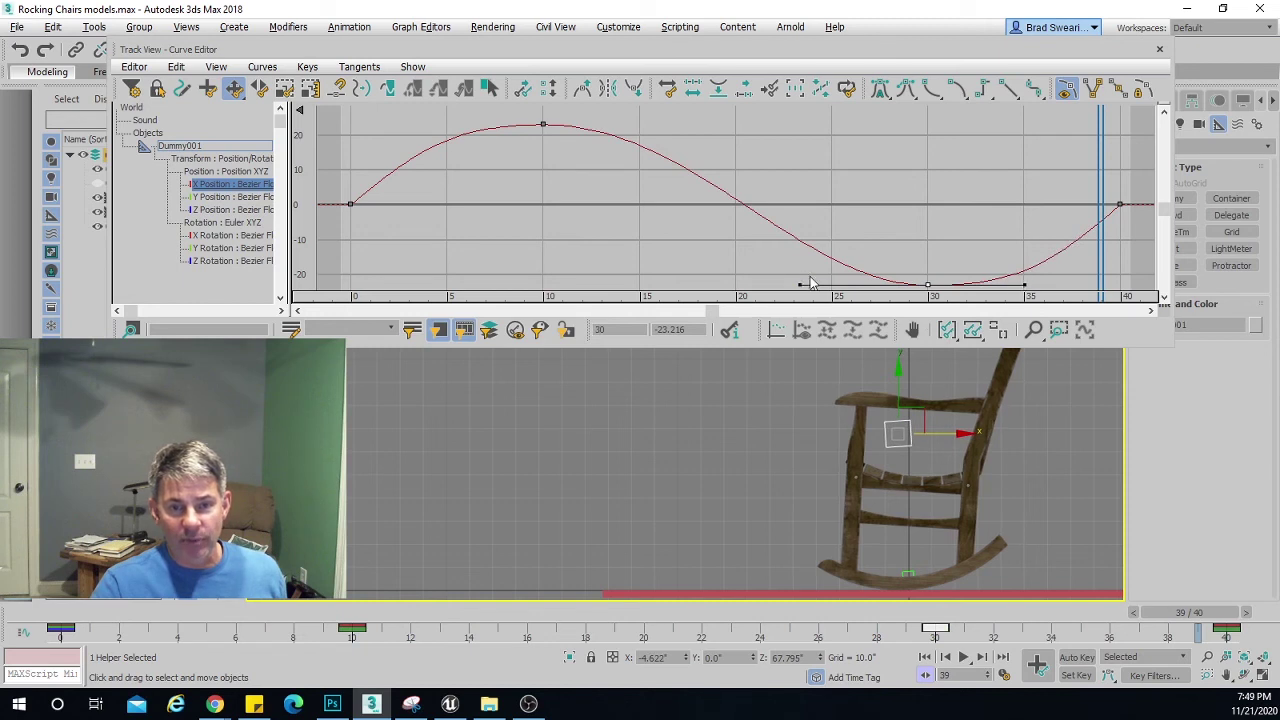
drag(797, 284, 761, 285)
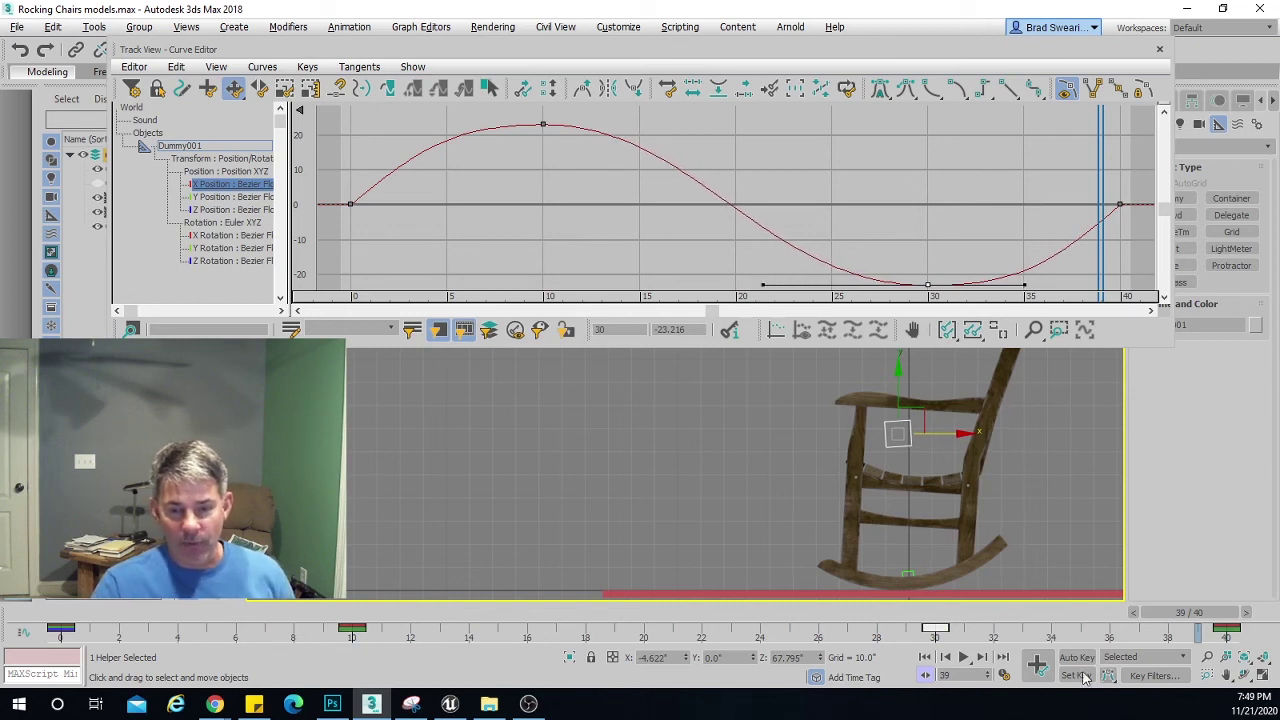
Play the animation, close the Curve Editor, and check the rocking motion up close in the Front view.
click(963, 657)
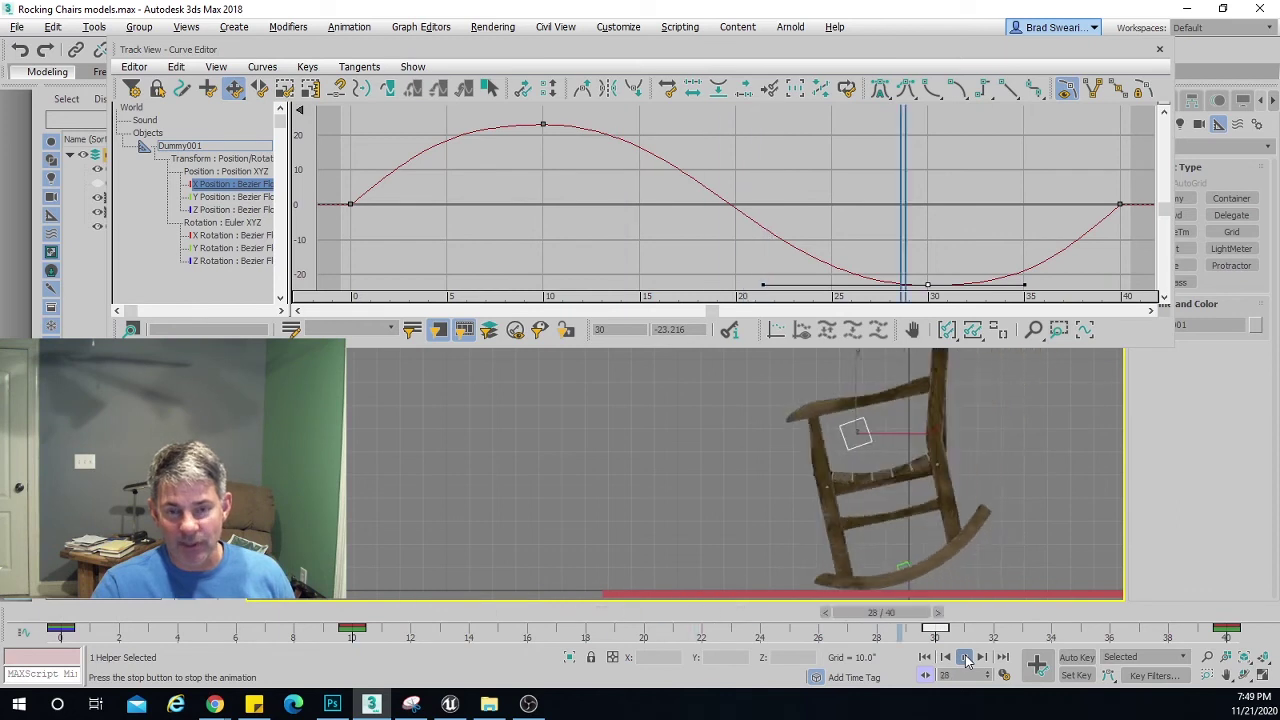
click(1159, 49)
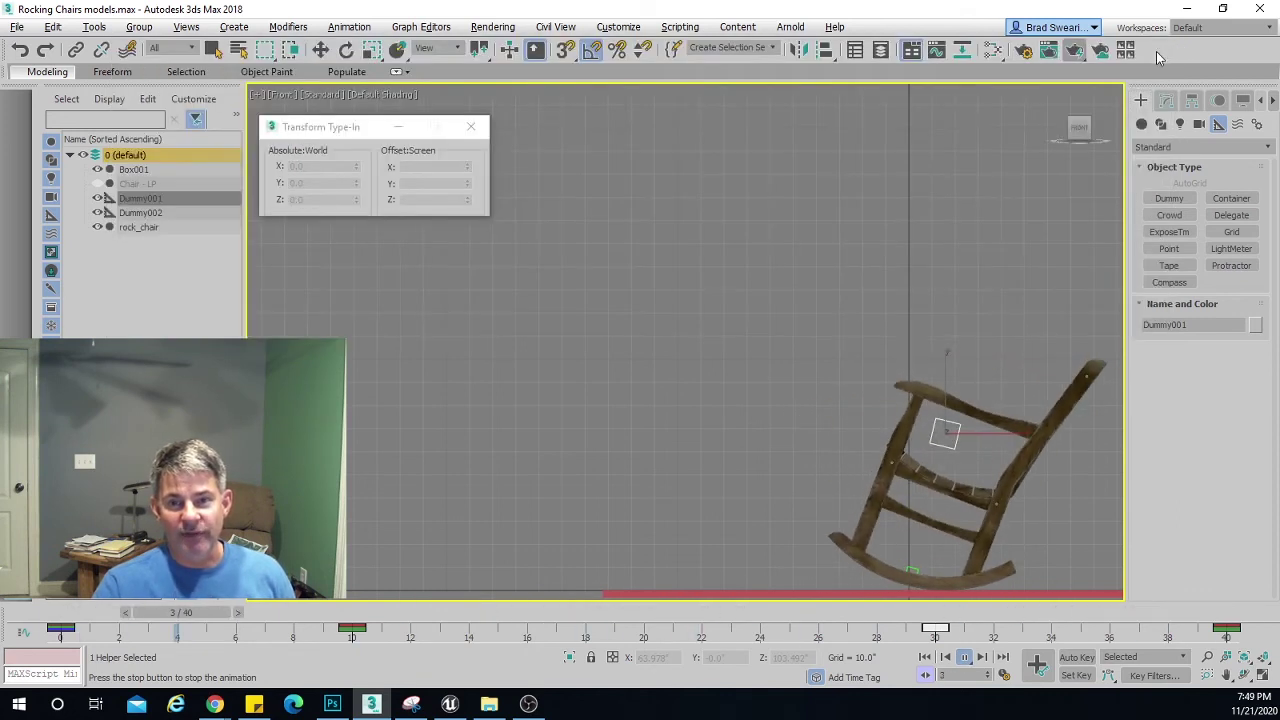
middle_drag(803, 320, 757, 277)
scroll(746, 303, up, 2)
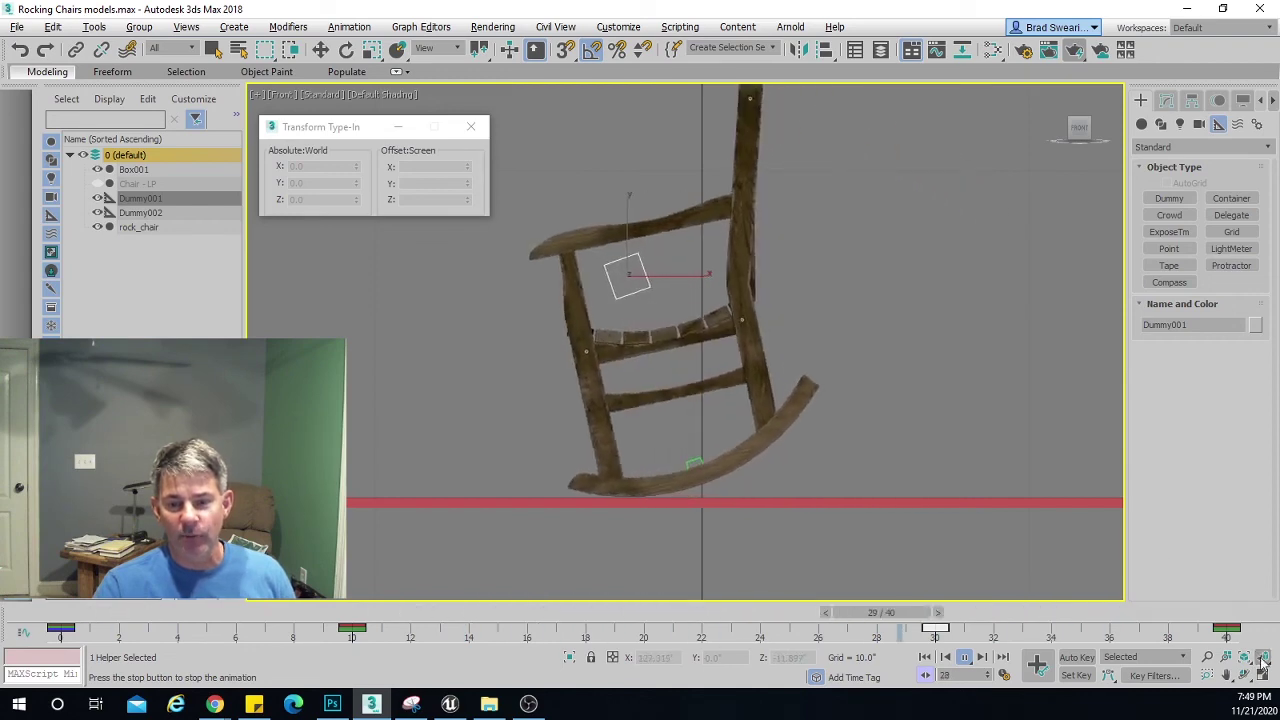
Stop playback, maximize the Perspective view, and play the animation there to check the rocking on the floor.
key(slash)
key(alt+w)
key(w)
middle_click(1049, 573)
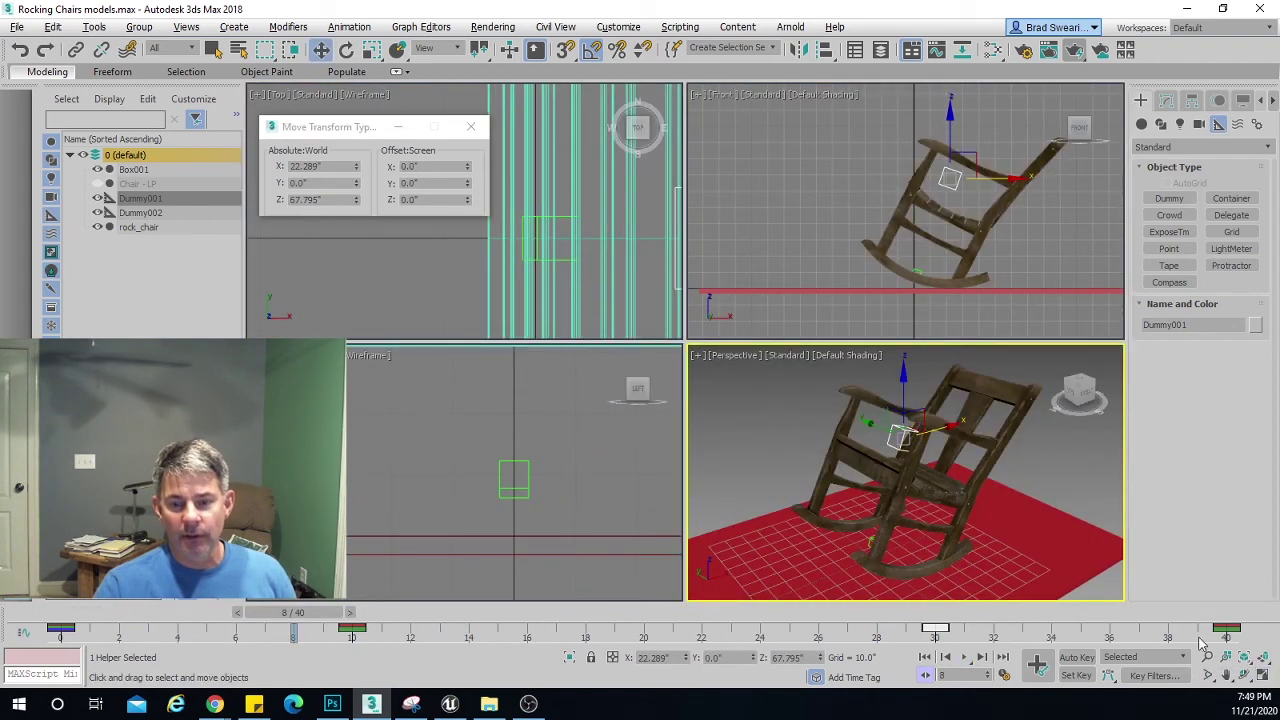
click(1261, 676)
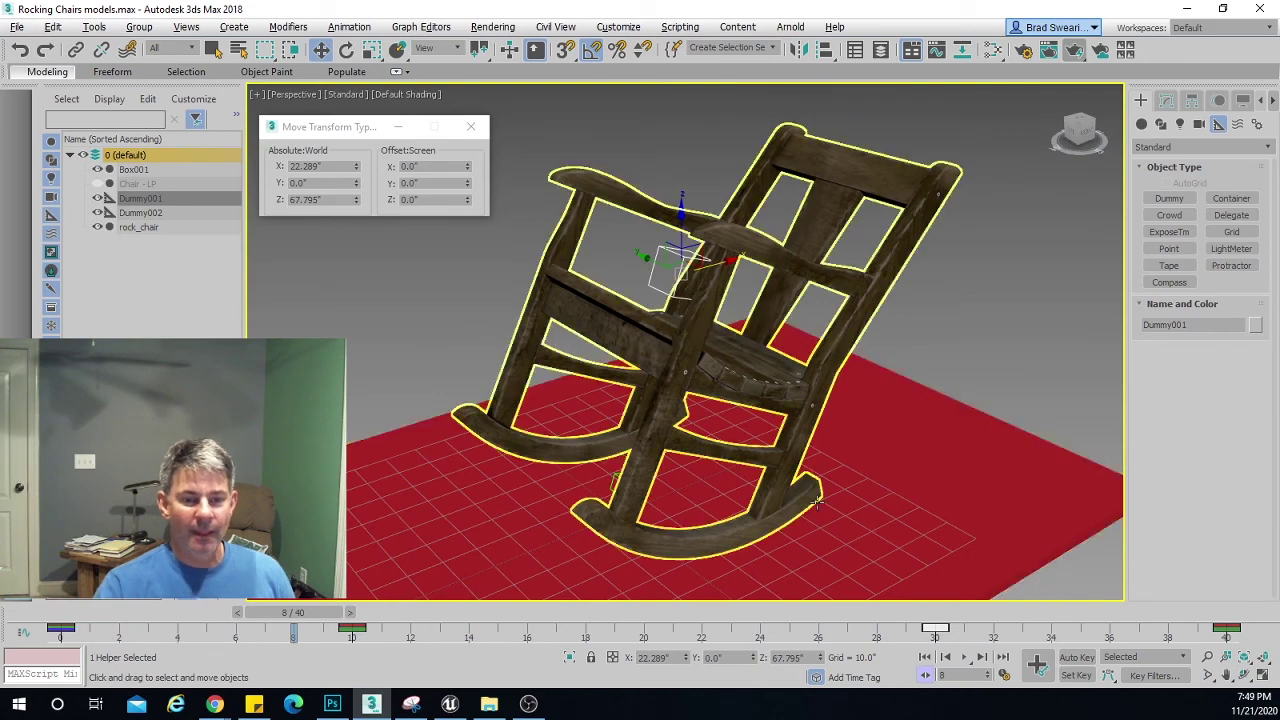
key(slash)
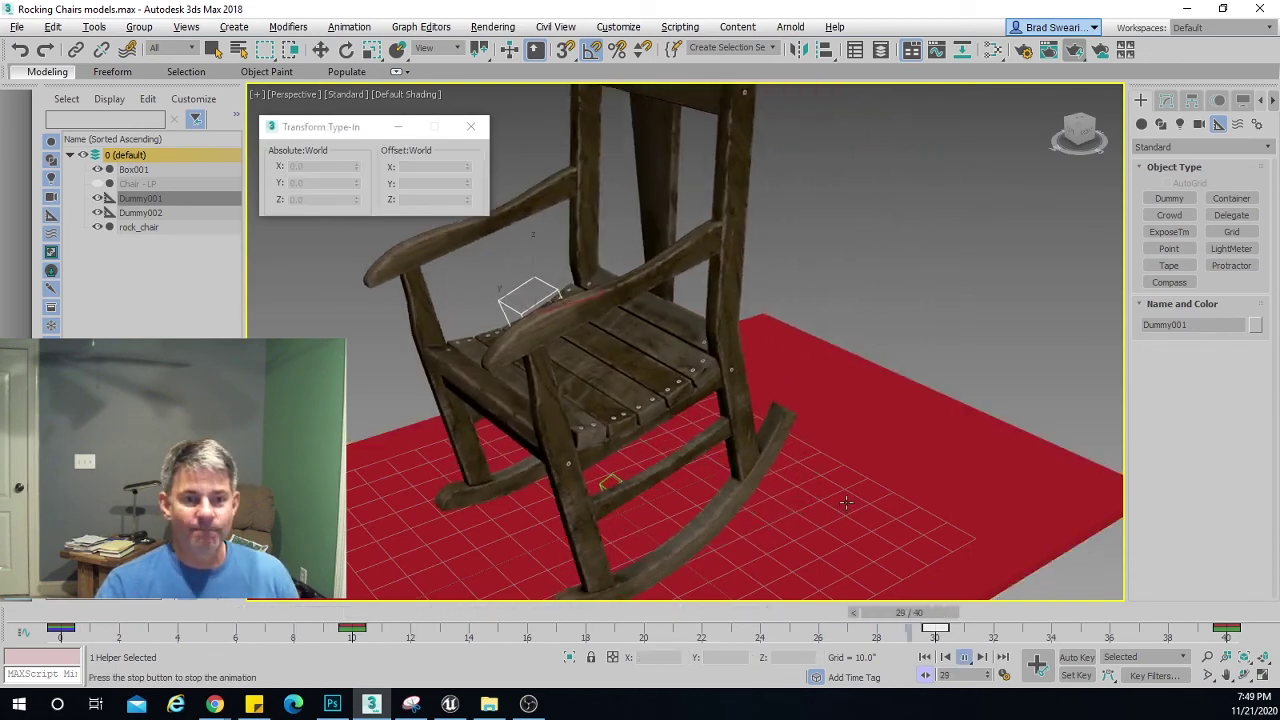